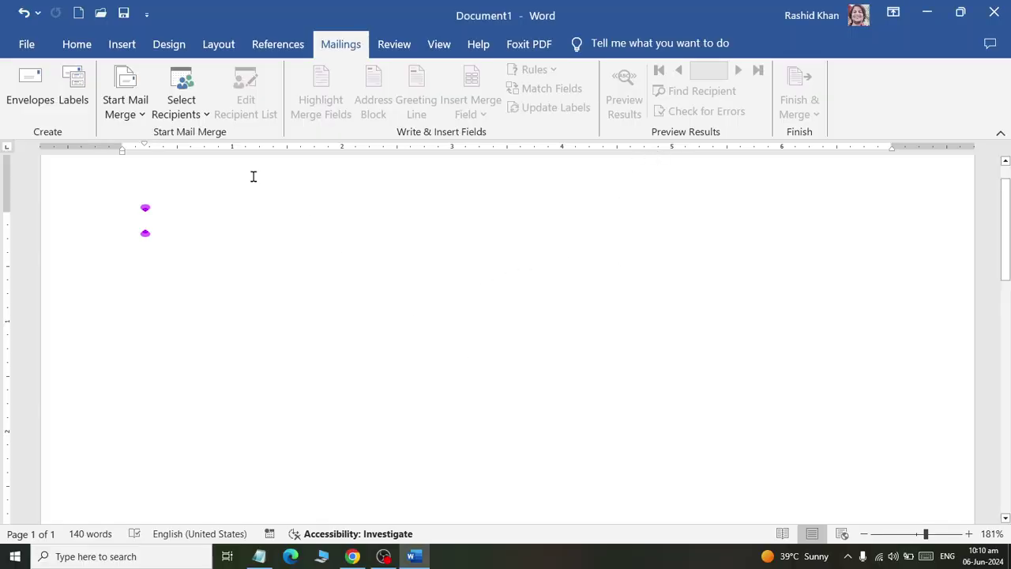
- Insert a two-column, four-row table and drag it narrower and taller
left_click(123, 44)
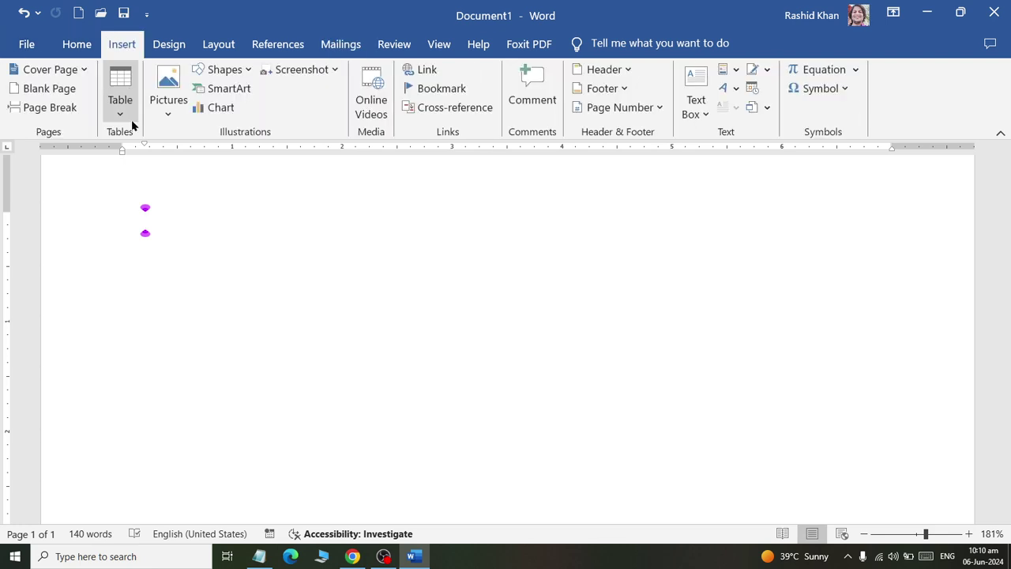
left_click(122, 103)
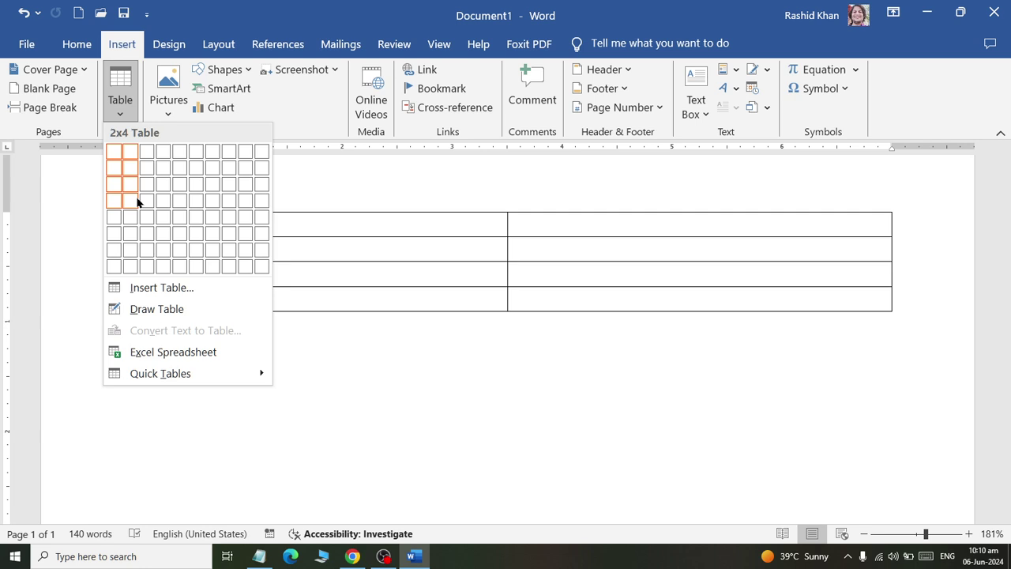
left_click(136, 202)
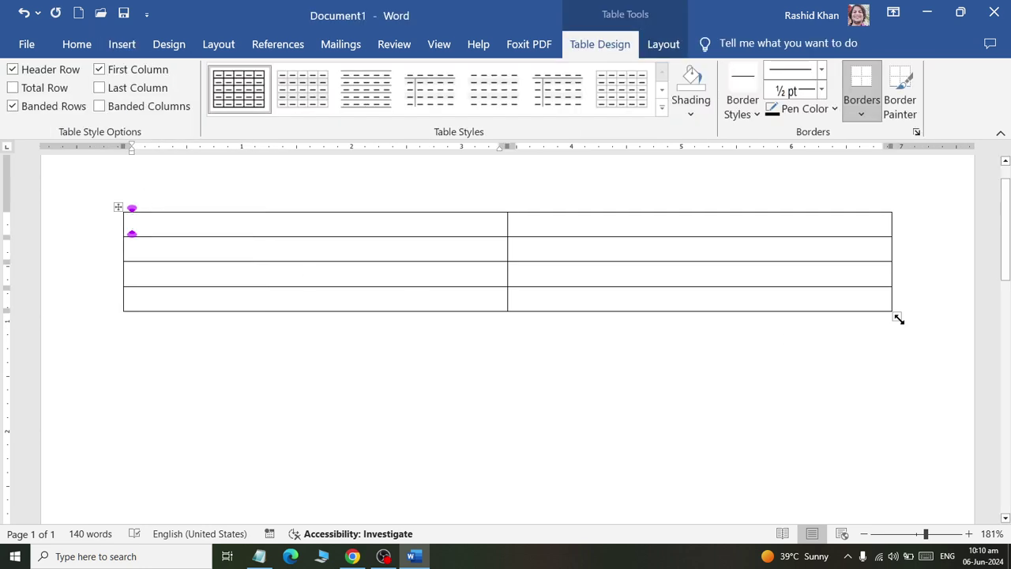
left_click_drag(898, 317, 574, 418)
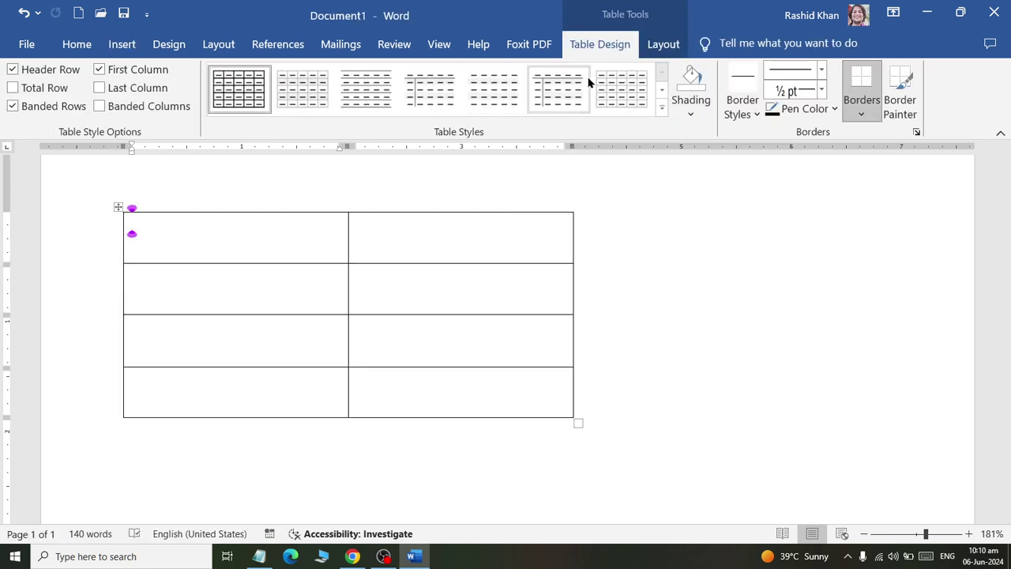
- Apply a red Grid Table style and merge the top row into one cell
left_click(662, 109)
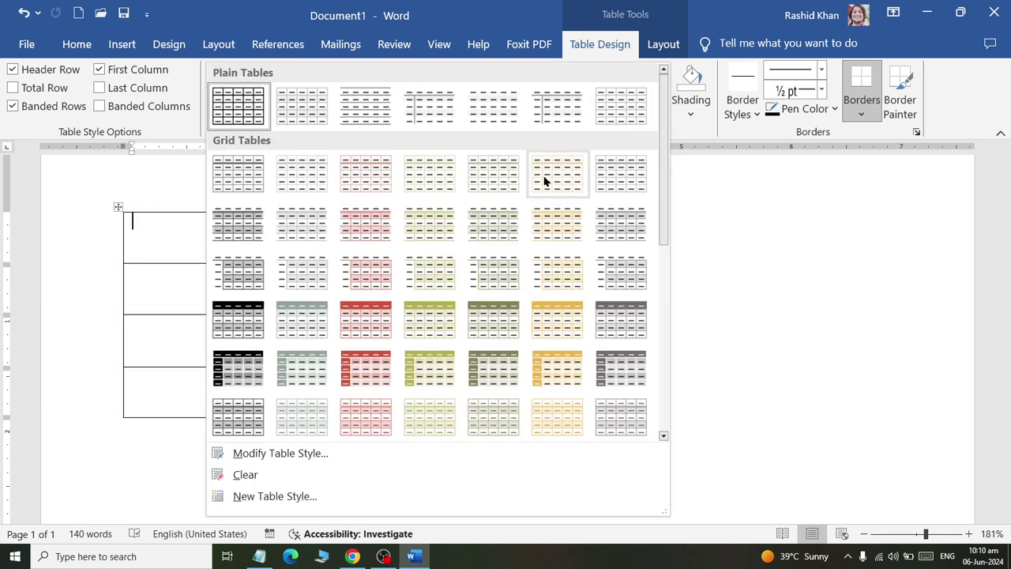
left_click(363, 316)
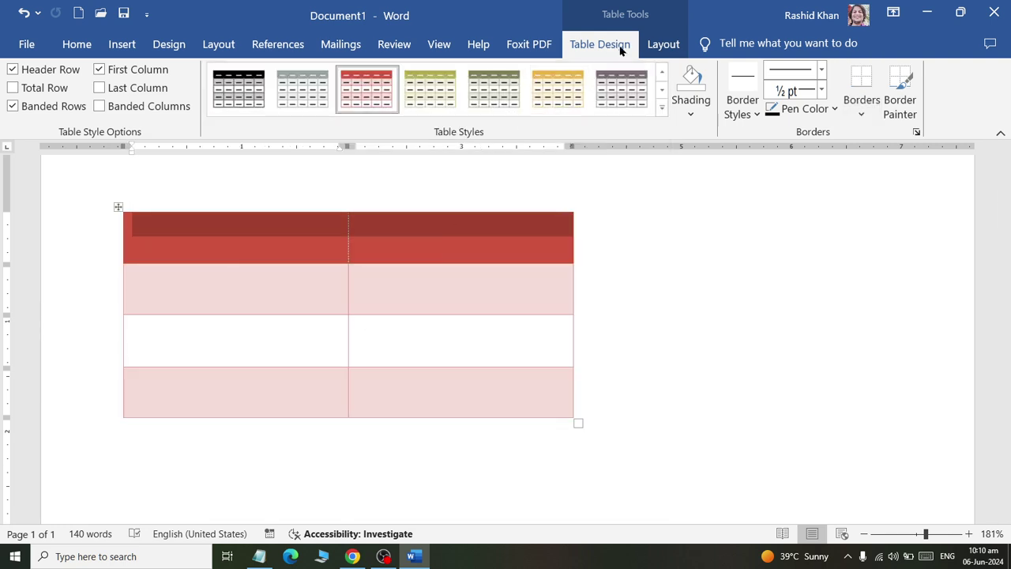
left_click(663, 44)
left_click(397, 70)
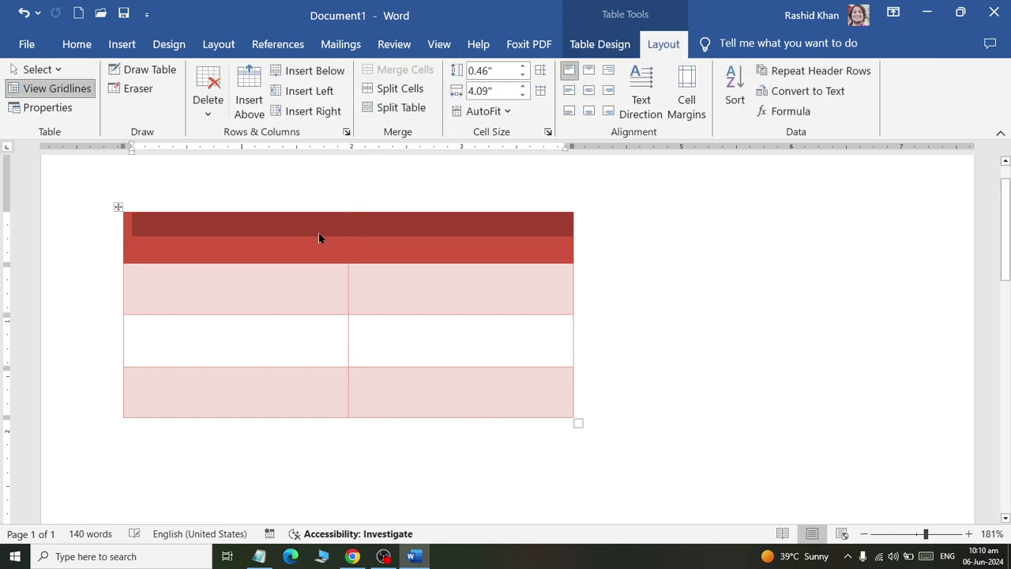
left_click(319, 237)
- Type 'New AL-Hussaini' and 'College of CS & IT' on two lines in the header cell
type("New AL")
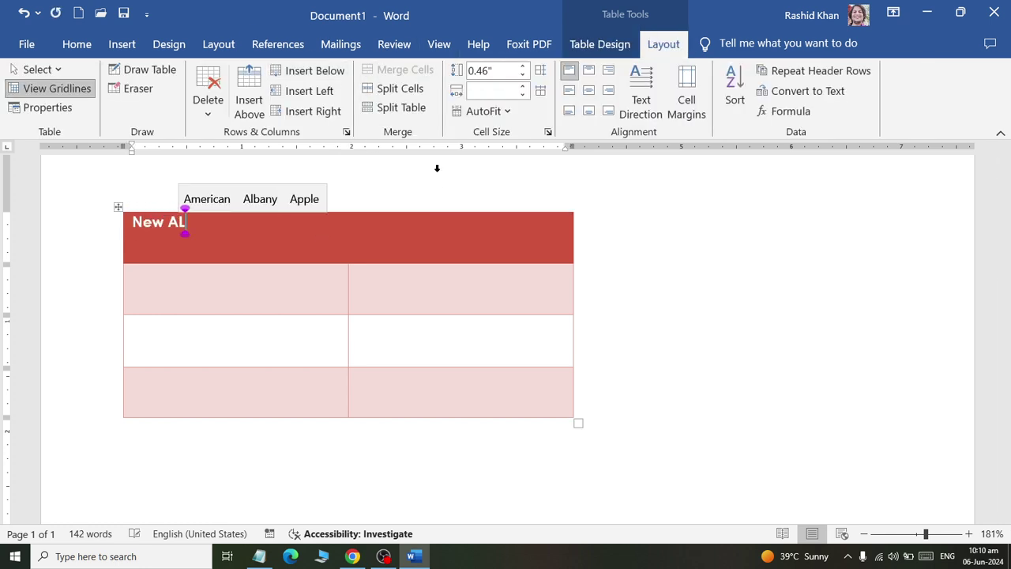
type("-Hussaini")
key("Return")
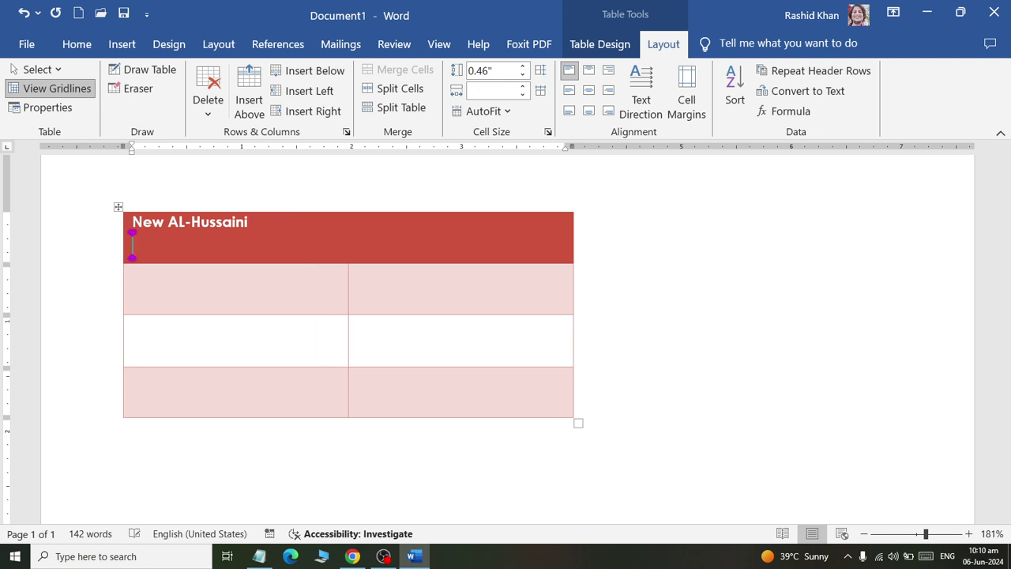
type("College of Co")
key("BackSpace")
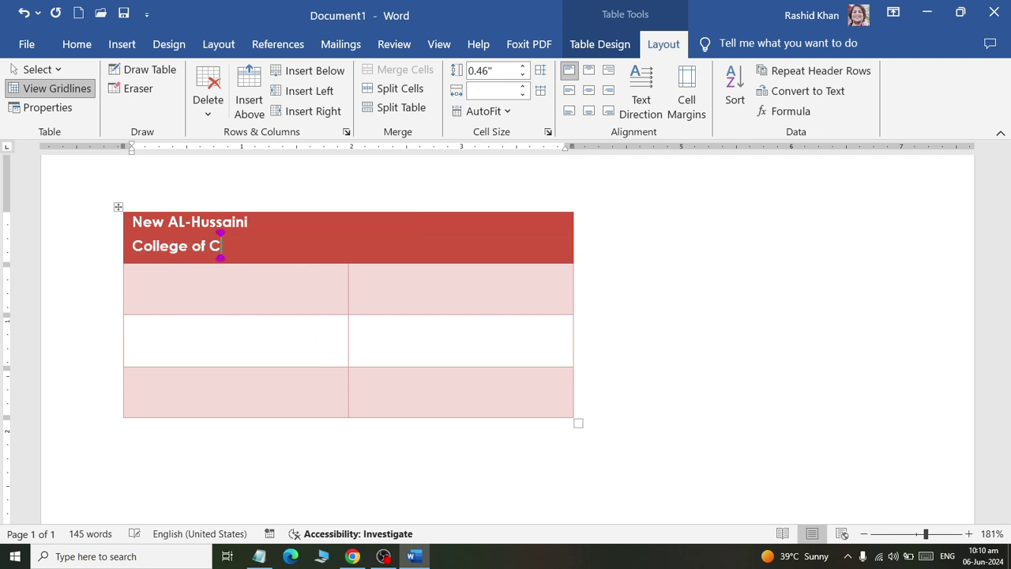
type("S can DI")
key("BackSpace")
key("BackSpace")
key("BackSpace")
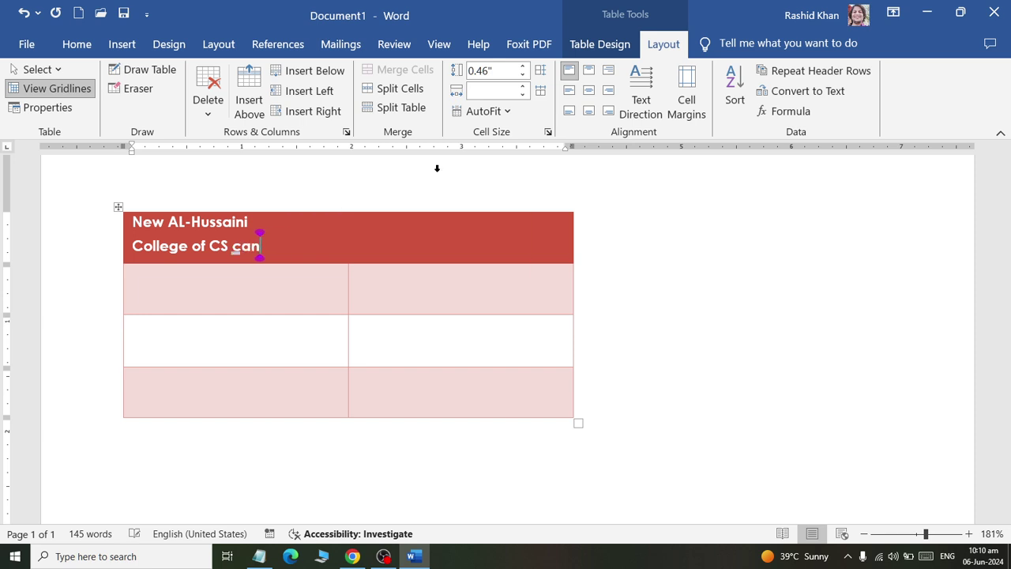
key("BackSpace")
key("BackSpace")
key("BackSpace")
type("& ")
type("IT")
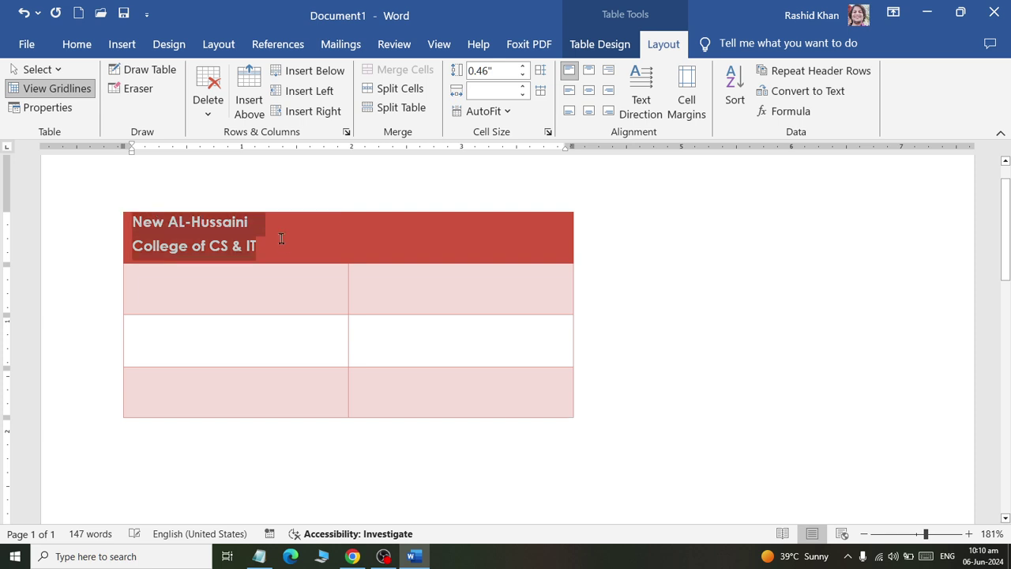
- Centre both header lines and enlarge the 'New AL-Hussaini' line to 16 pt
left_click_drag(160, 221, 272, 246)
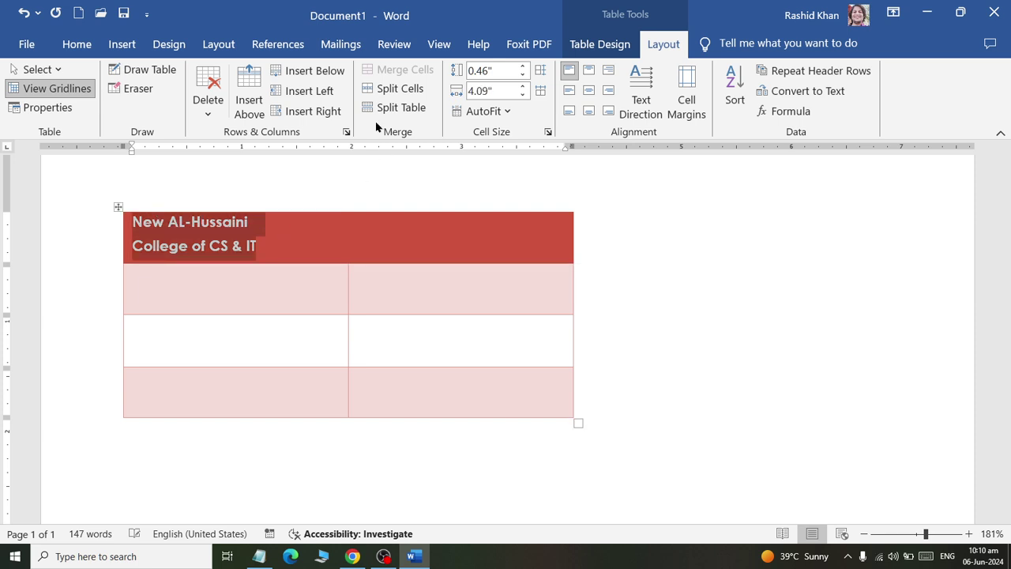
left_click(588, 90)
left_click(374, 224)
triple_click(322, 223)
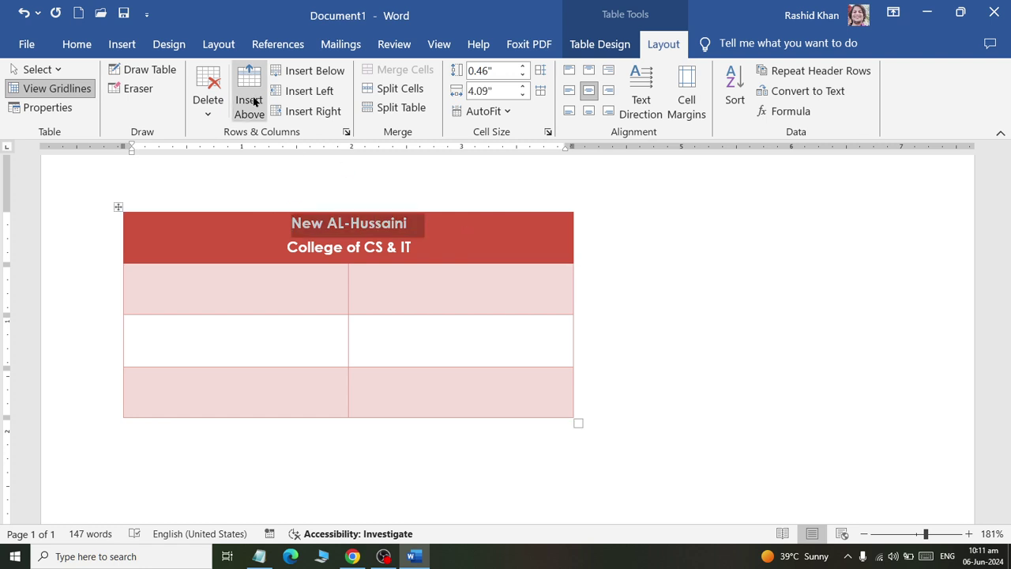
left_click(76, 43)
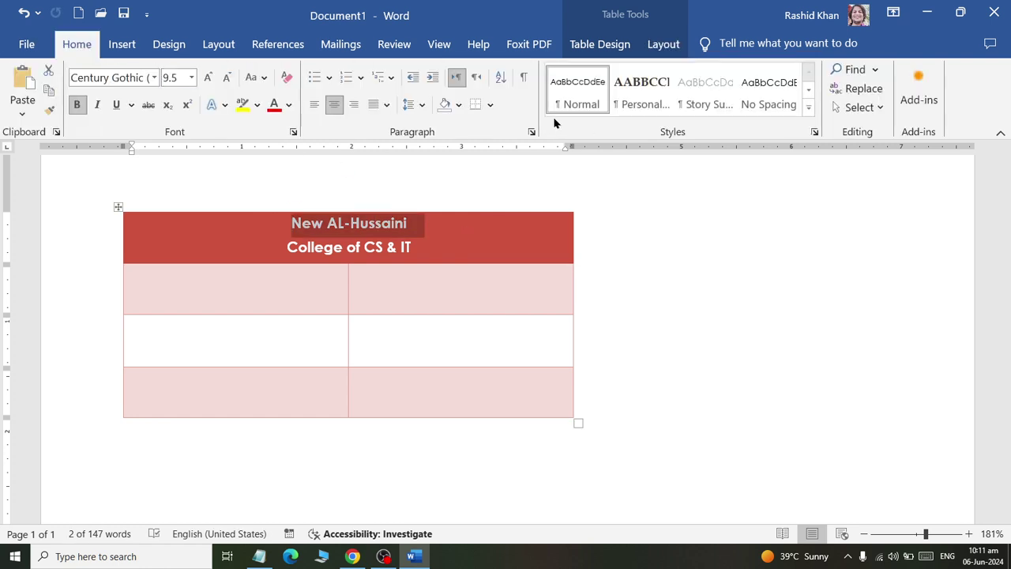
left_click(207, 76)
left_click(207, 76)
left_click(208, 77)
left_click(207, 76)
left_click(208, 77)
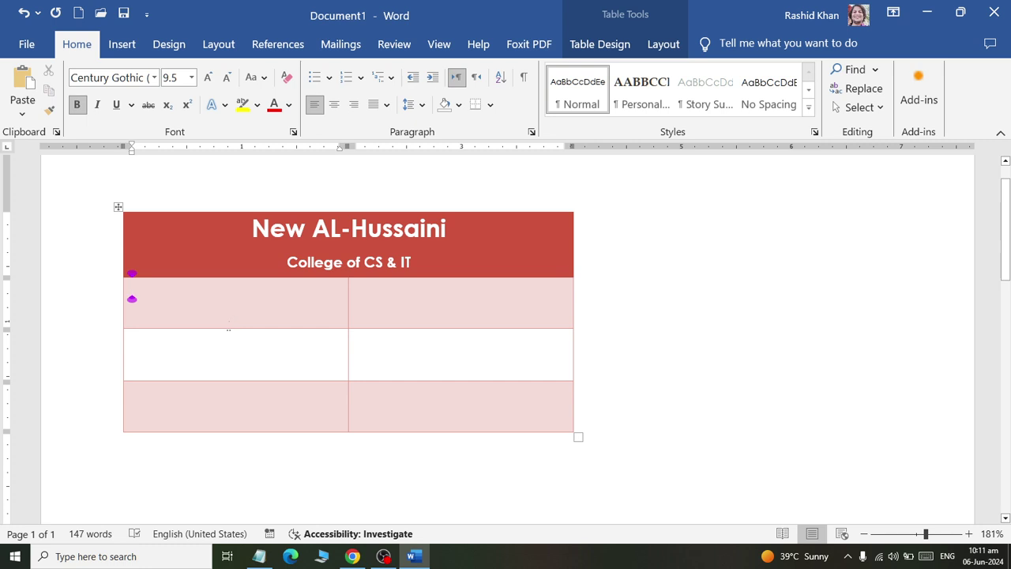
left_click_drag(131, 291, 418, 405)
left_click(349, 431)
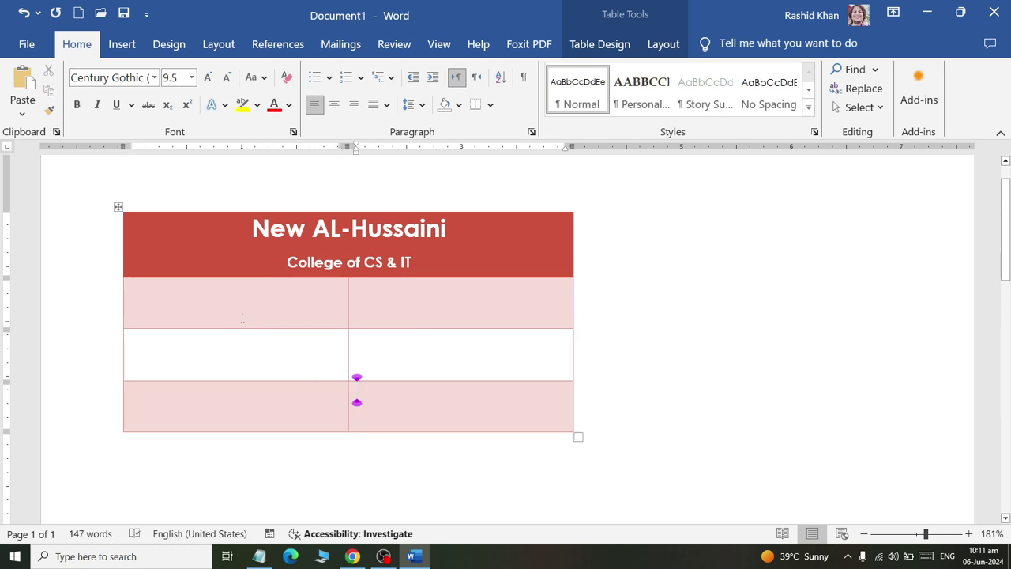
left_click(132, 288)
- Label the rows Full Name, Course and Roll No, then narrow the label column
type("Full")
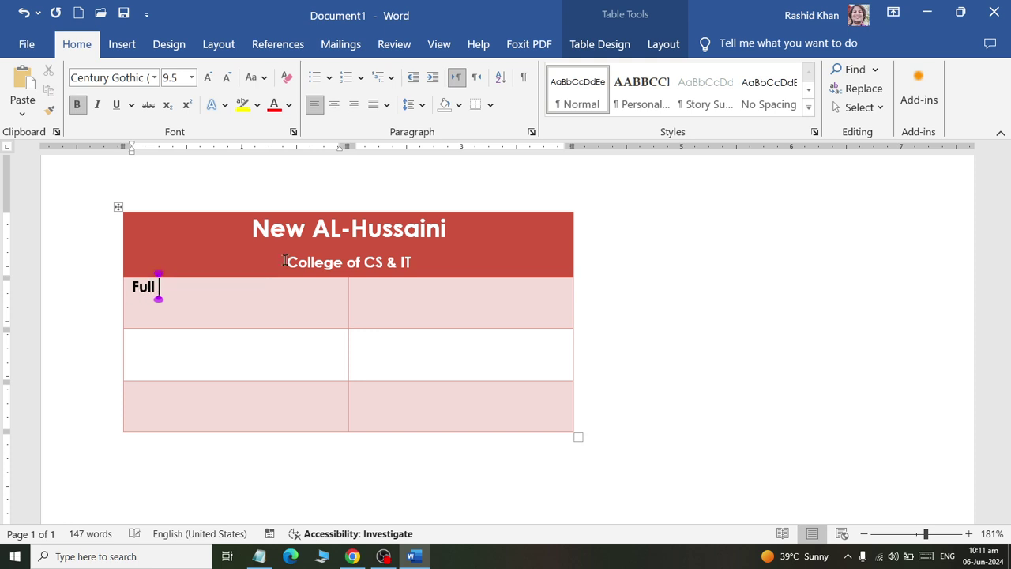
type(" Name")
left_click(234, 365)
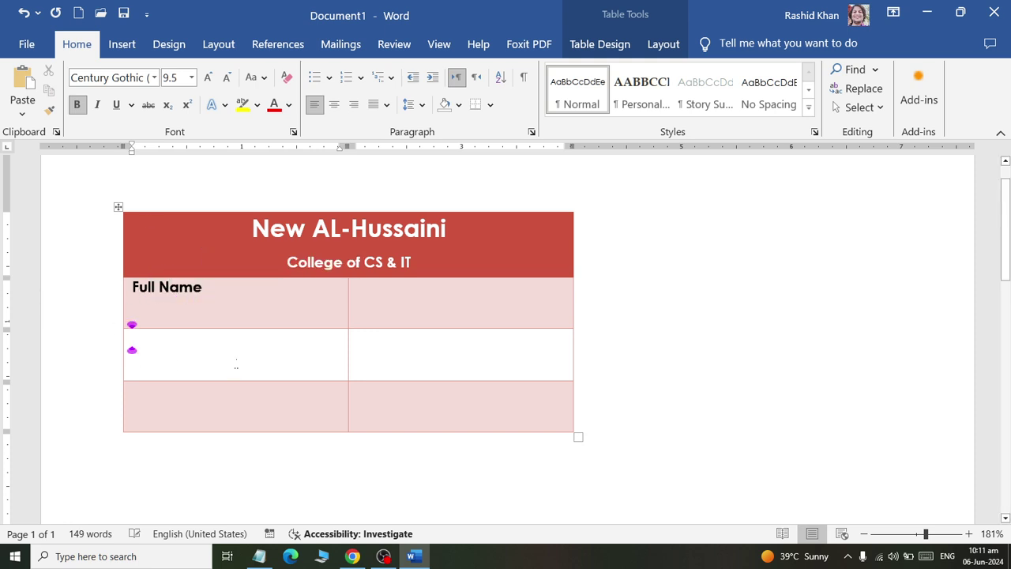
type("Course")
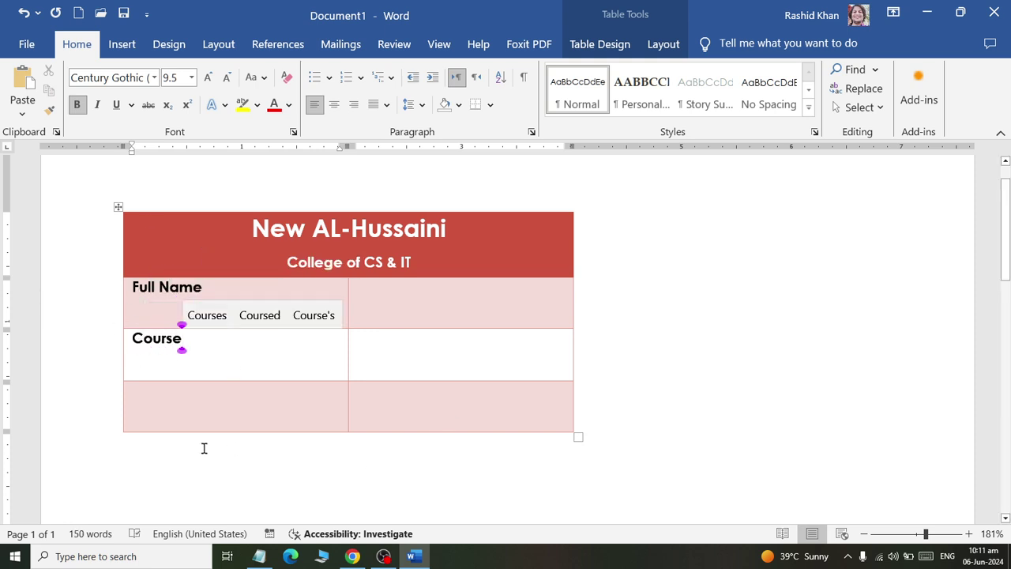
left_click(197, 406)
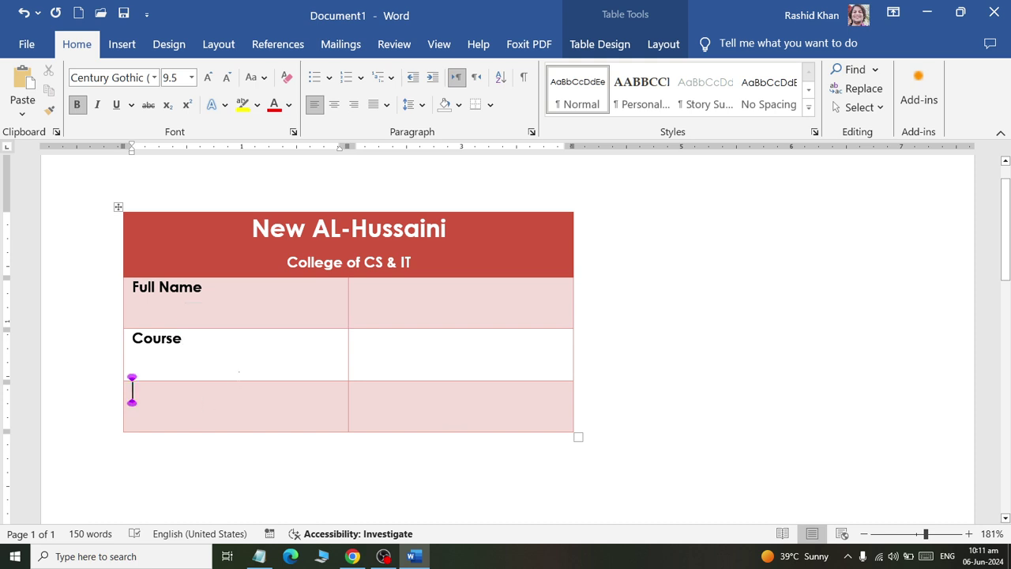
type("Roll")
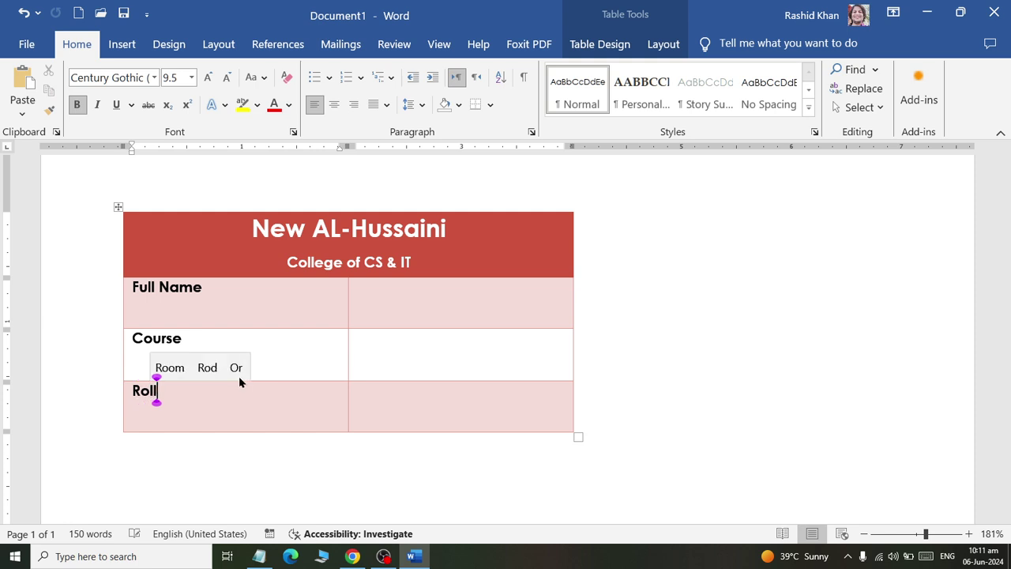
type(" No")
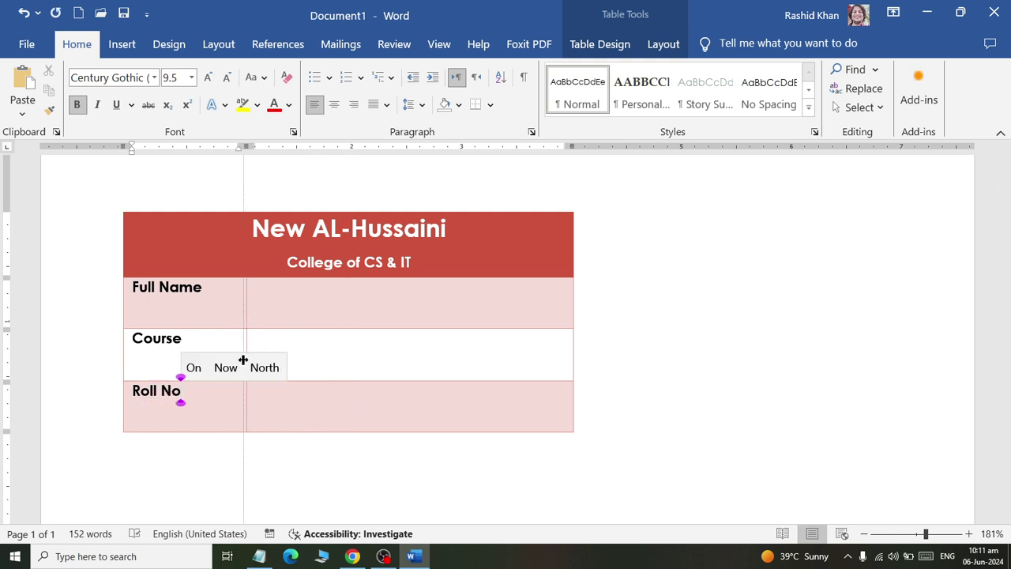
left_click_drag(347, 357, 245, 361)
- Fill in the student's name, course ADIT and roll number beside the labels
left_click(522, 303)
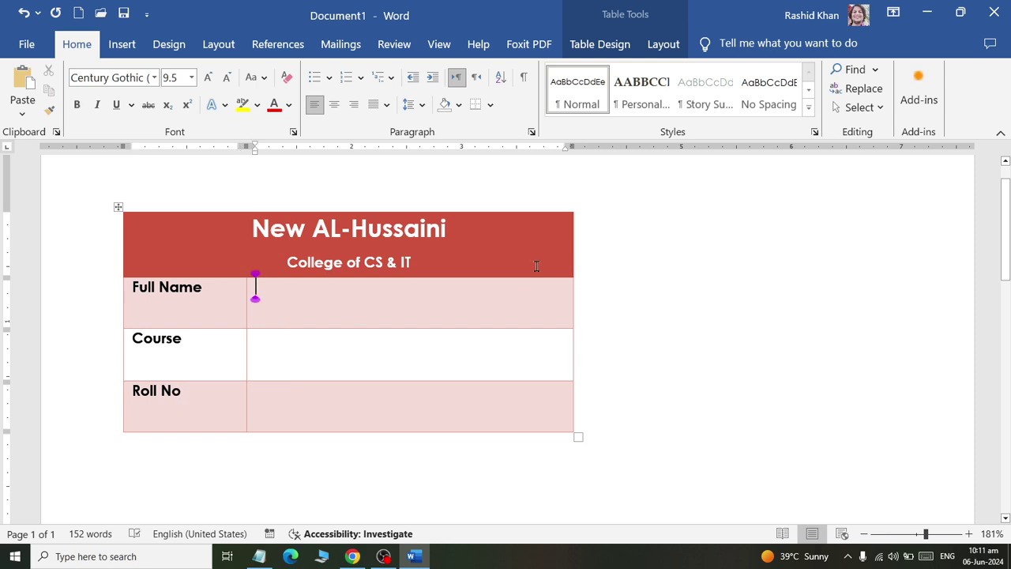
type("Rashid")
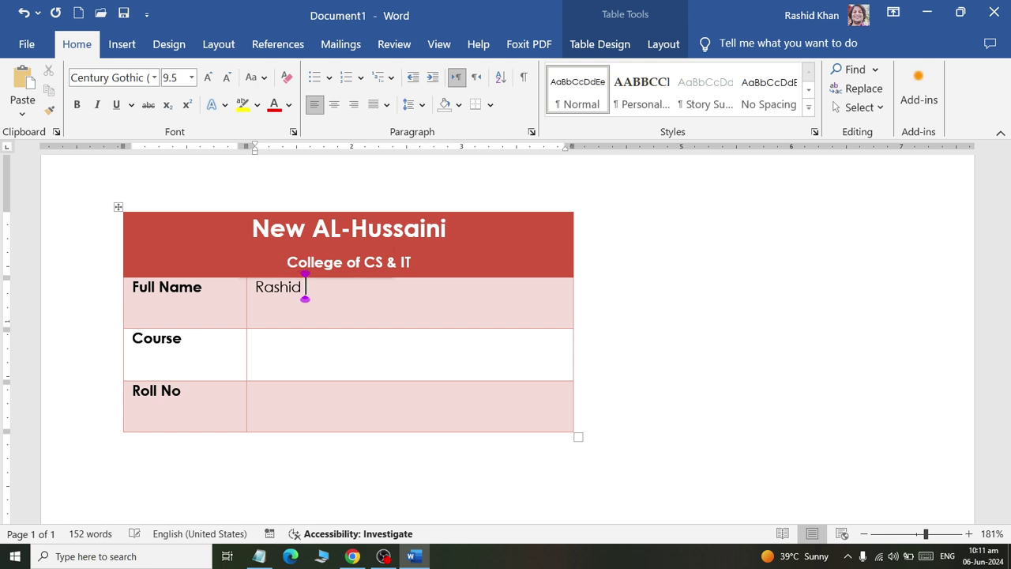
type(" Ali")
key("Down")
type("ADIT")
key("Down")
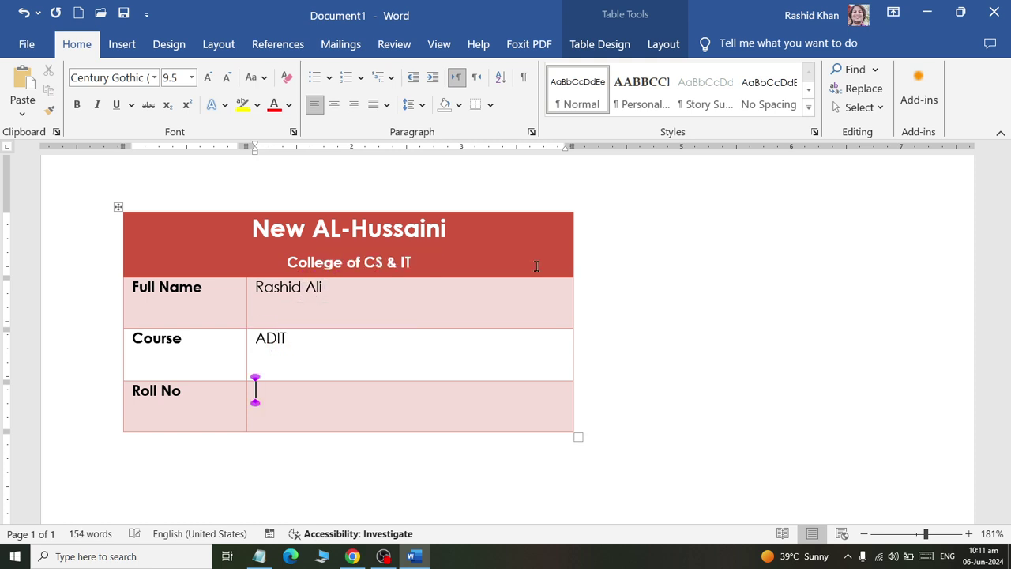
type("87656")
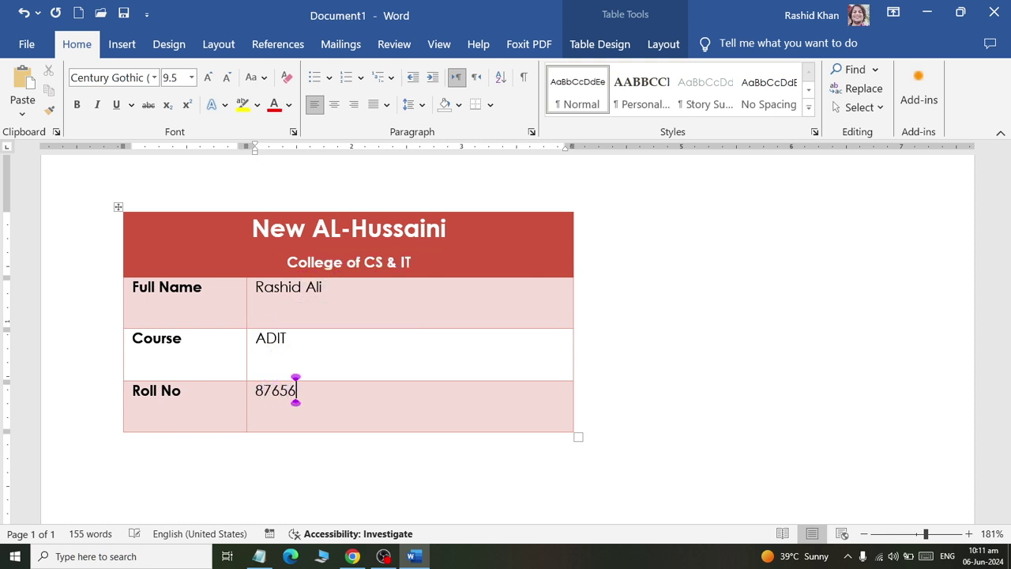
left_click_drag(160, 291, 359, 395)
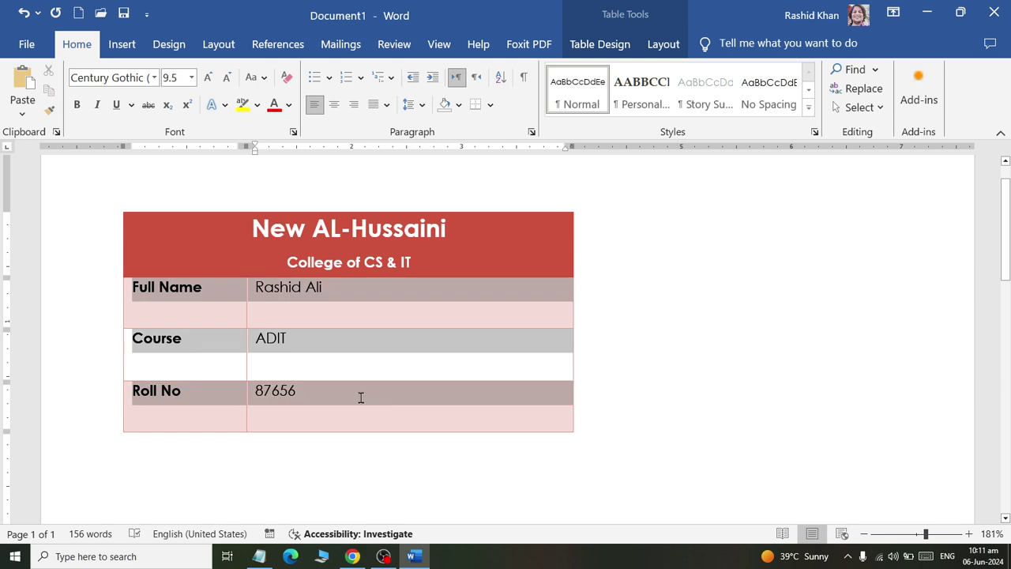
- Centre the three student detail values in their cells at 12 pt
left_click(664, 44)
left_click(609, 90)
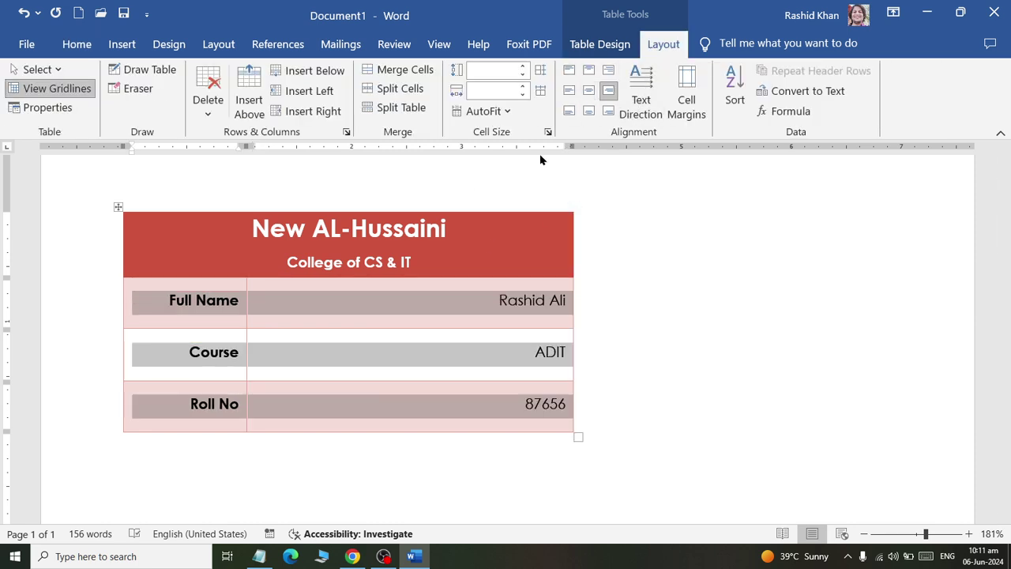
left_click(370, 338)
left_click_drag(370, 337, 453, 408)
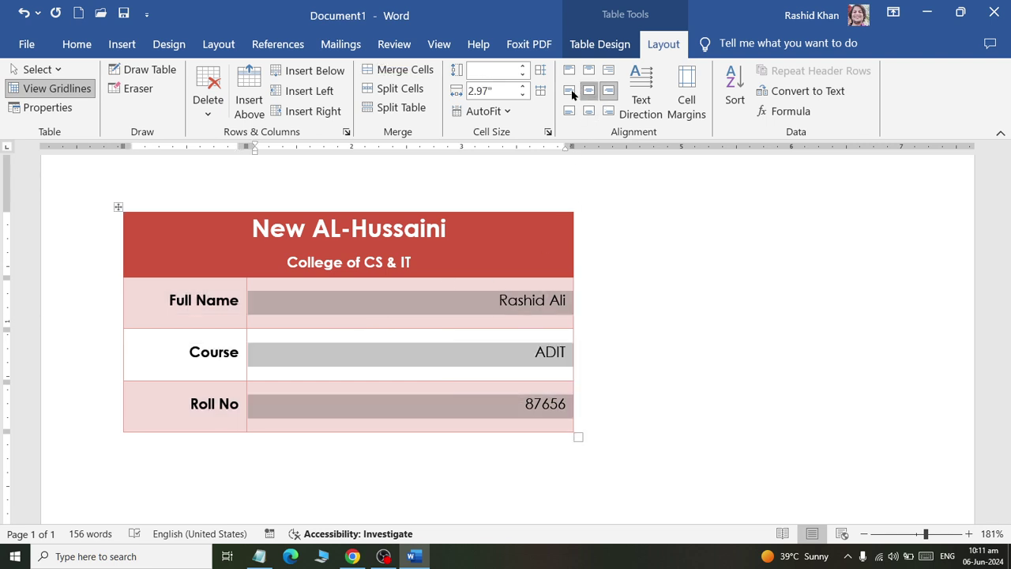
left_click(73, 46)
left_click(208, 77)
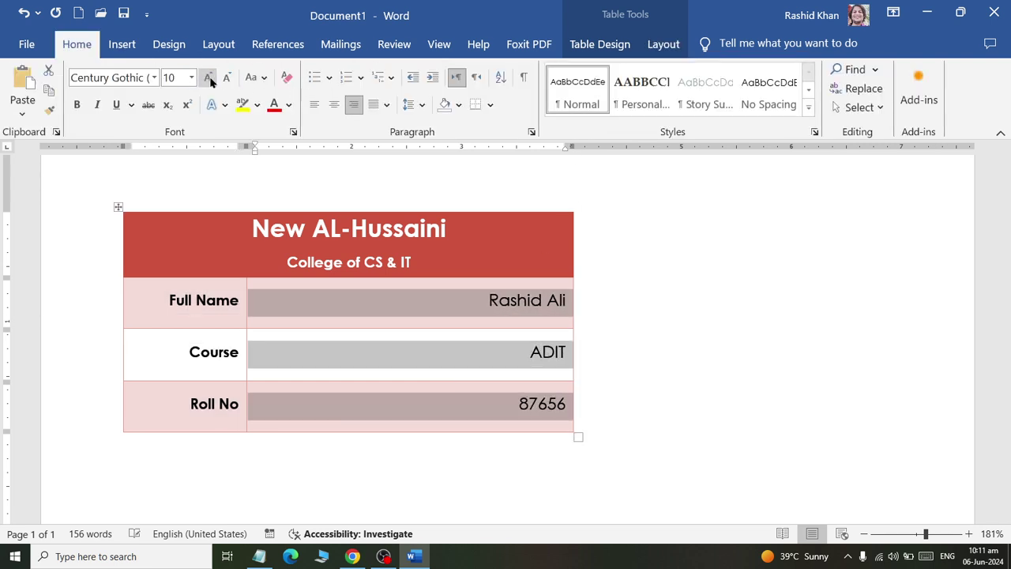
left_click(334, 104)
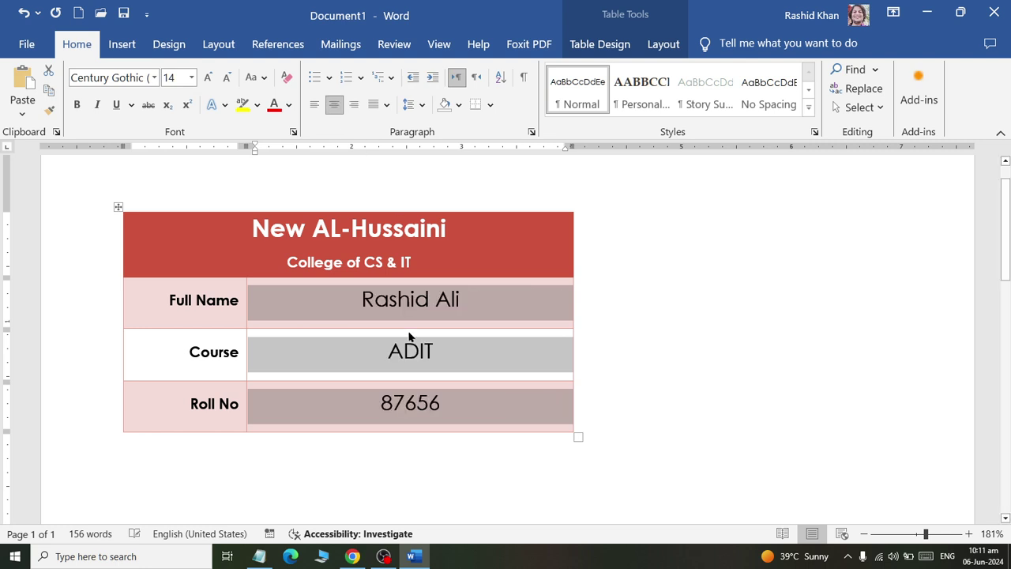
left_click(406, 338)
left_click_drag(354, 287, 523, 413)
left_click(227, 78)
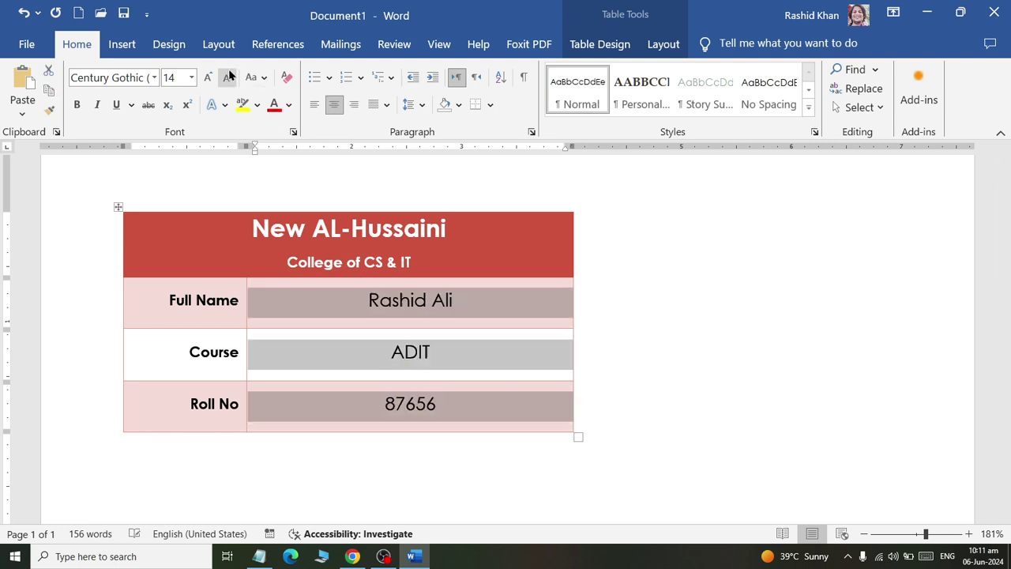
left_click(332, 327)
- Set the Full Name, Course and Roll No labels to 12 pt
left_click_drag(206, 303, 202, 293)
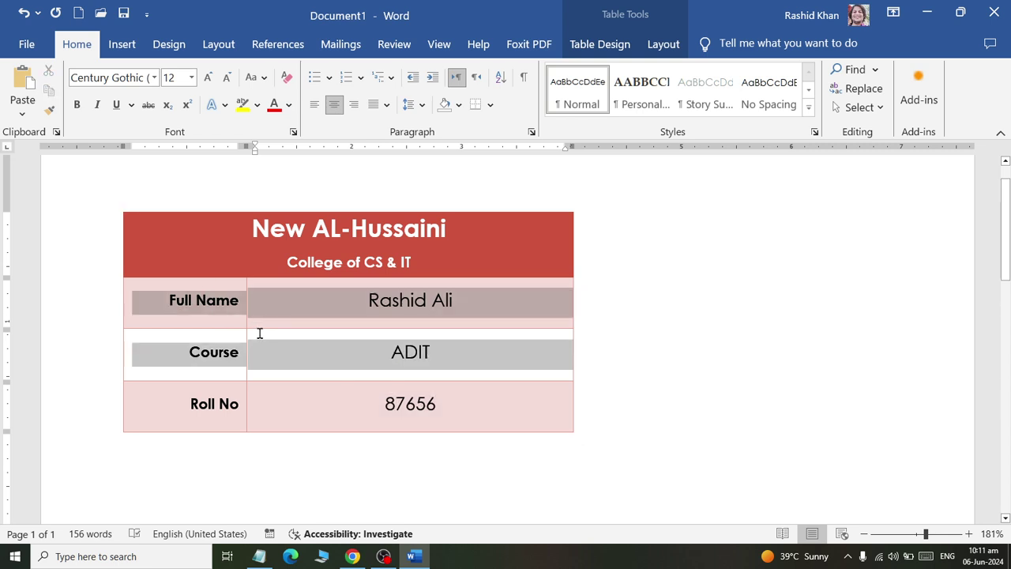
left_click(205, 300)
left_click_drag(201, 330, 207, 411)
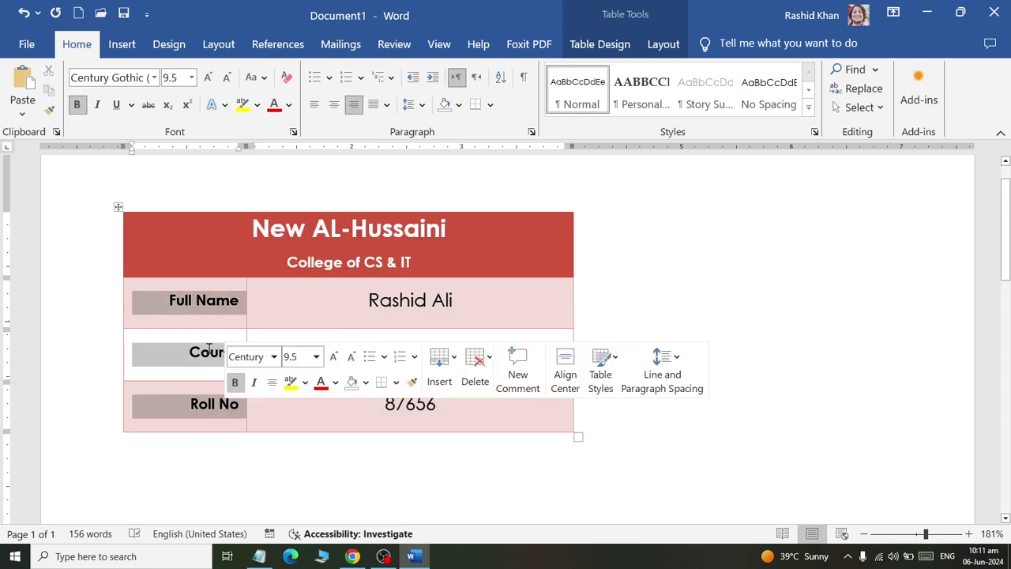
left_click(227, 77)
left_click(227, 77)
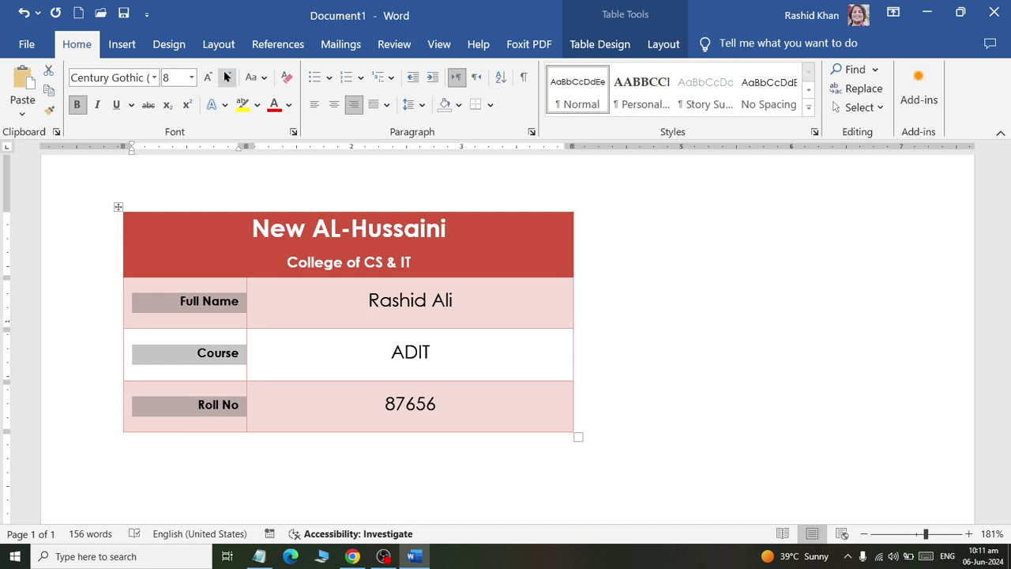
left_click(207, 78)
left_click(208, 78)
left_click(208, 77)
left_click(208, 78)
- Drag the table's bottom edge up to shorten the body rows
left_click(391, 352)
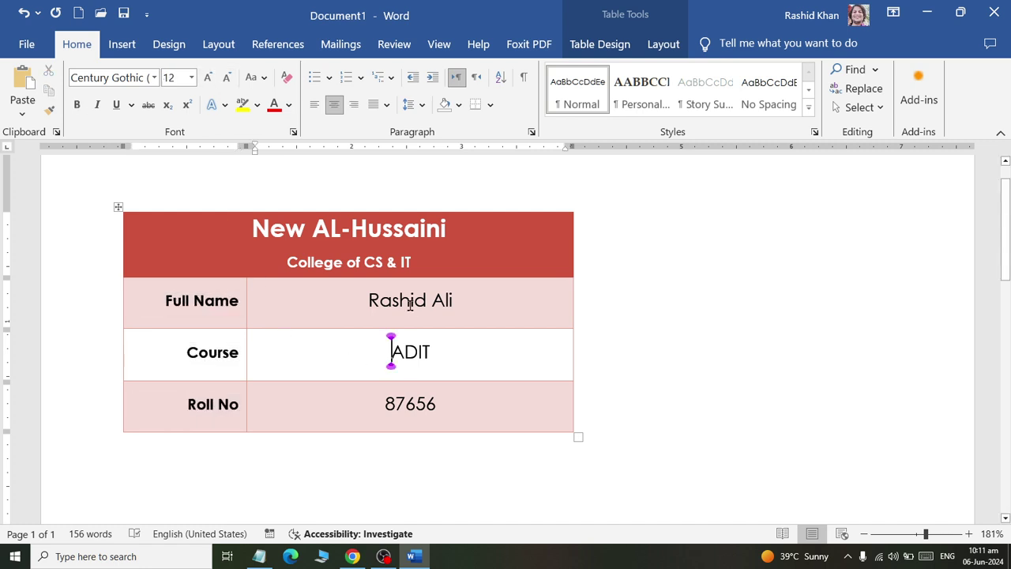
left_click(410, 302)
left_click_drag(575, 436, 570, 395)
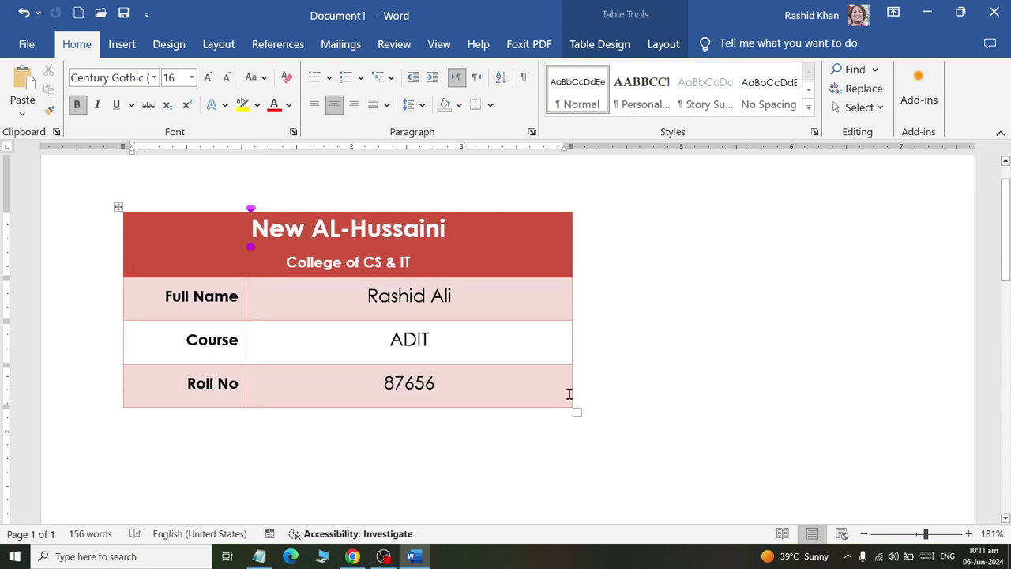
- Start saving the document and browse to Documents > Word_Files
left_click(511, 388)
key("ctrl+s")
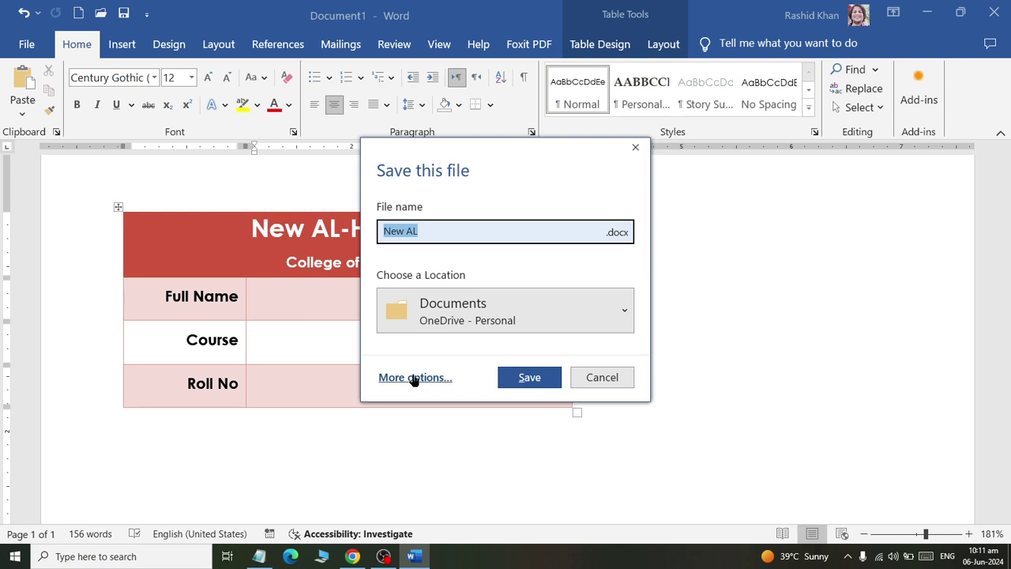
left_click(413, 378)
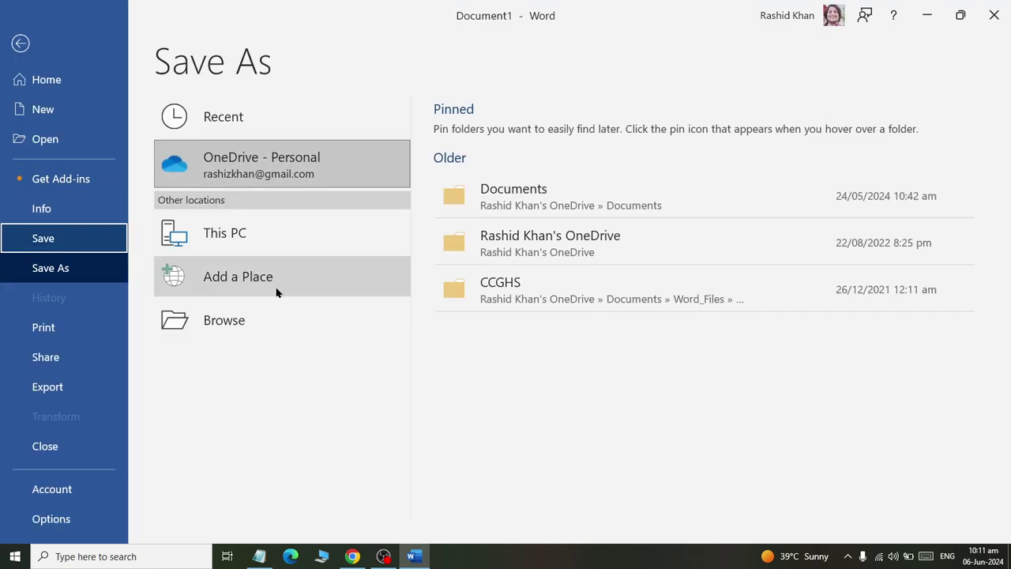
left_click(301, 320)
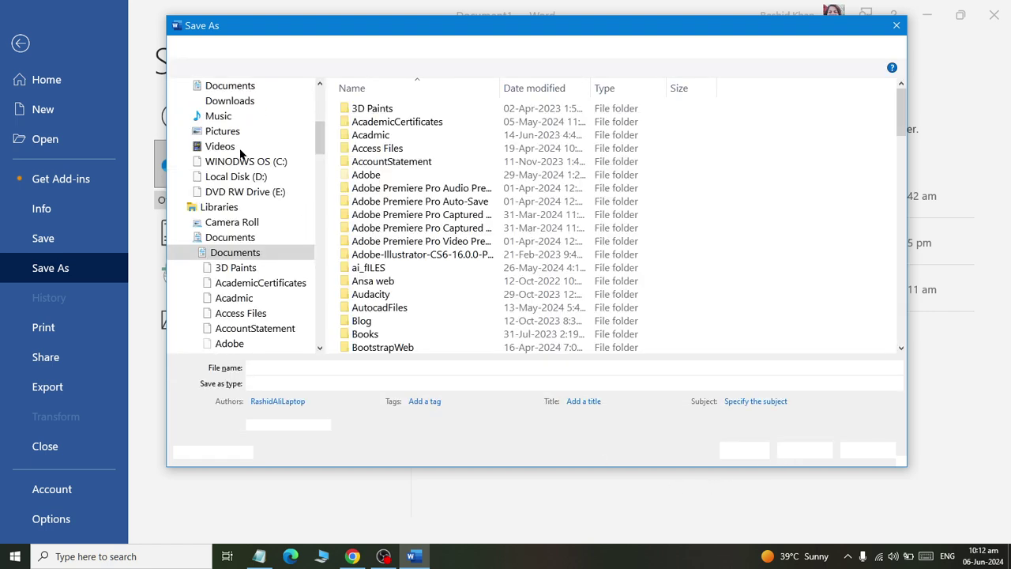
left_click(237, 177)
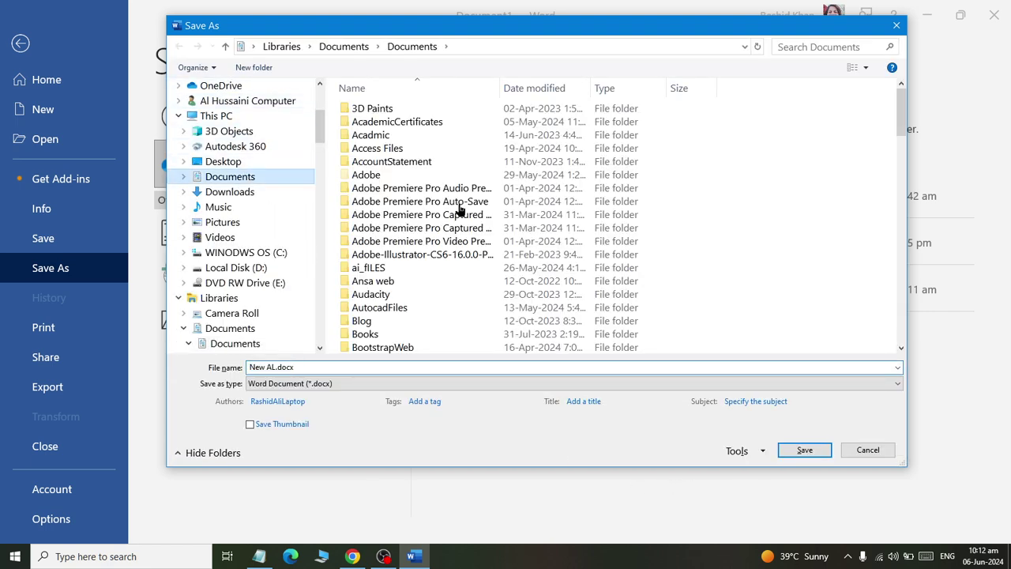
left_click(663, 111)
key("Return")
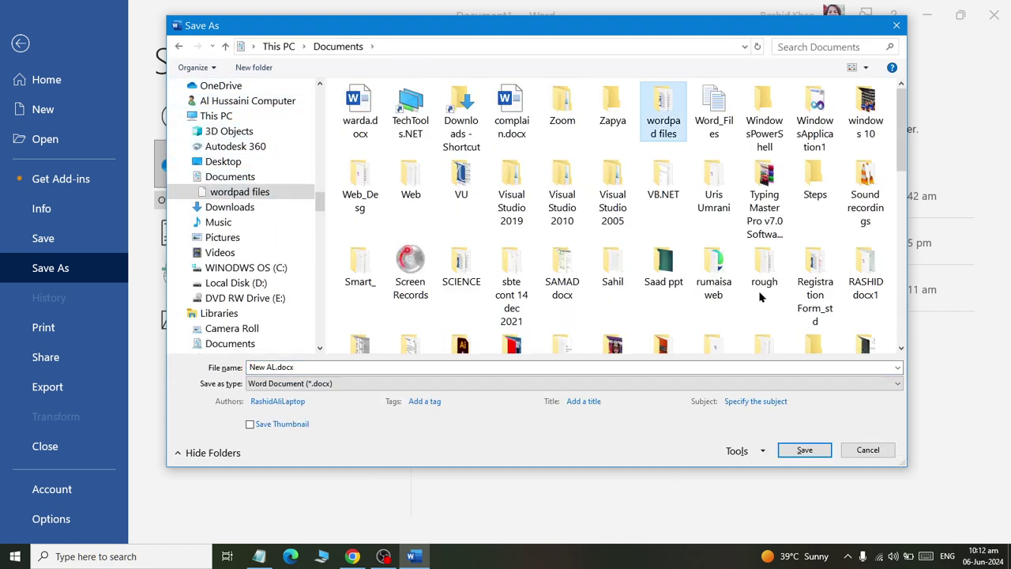
key("alt+Up")
key("Right")
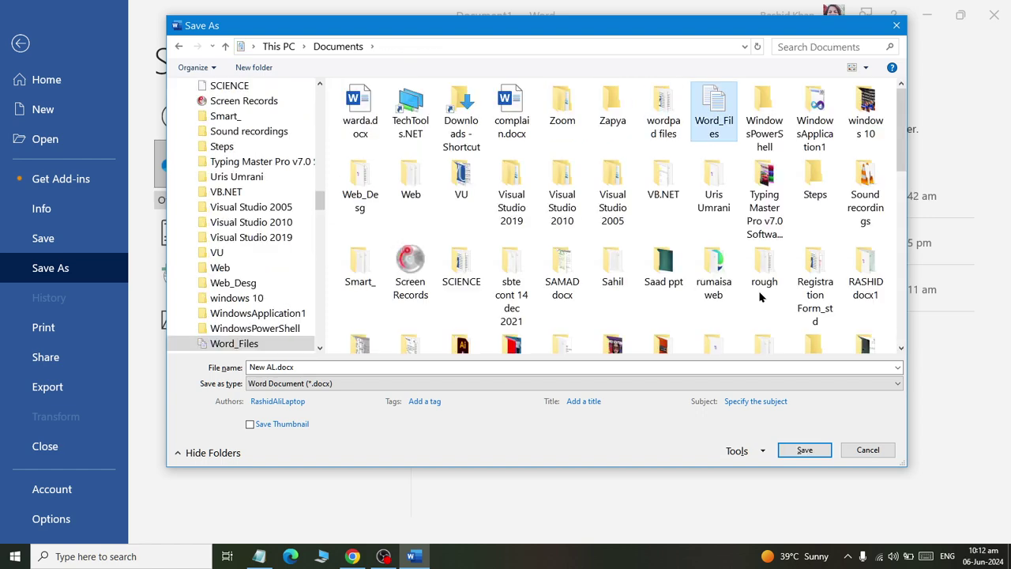
key("Return")
- Open the success folder and save the document as 'Class 14 Mail Merge'
type("success")
key("Return")
scroll(695, 300, "down", 3)
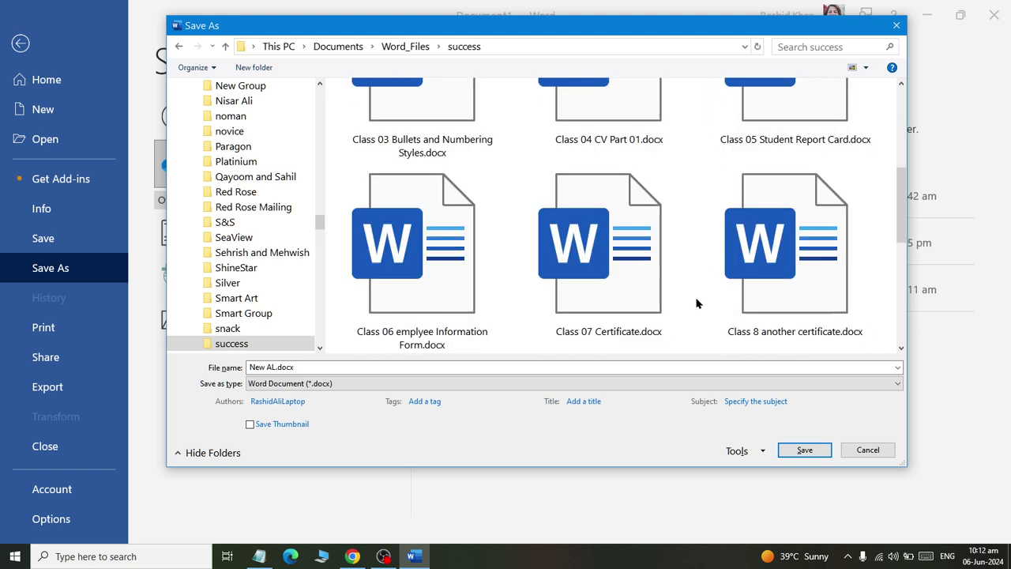
scroll(598, 271, "down", 4)
left_click(399, 369)
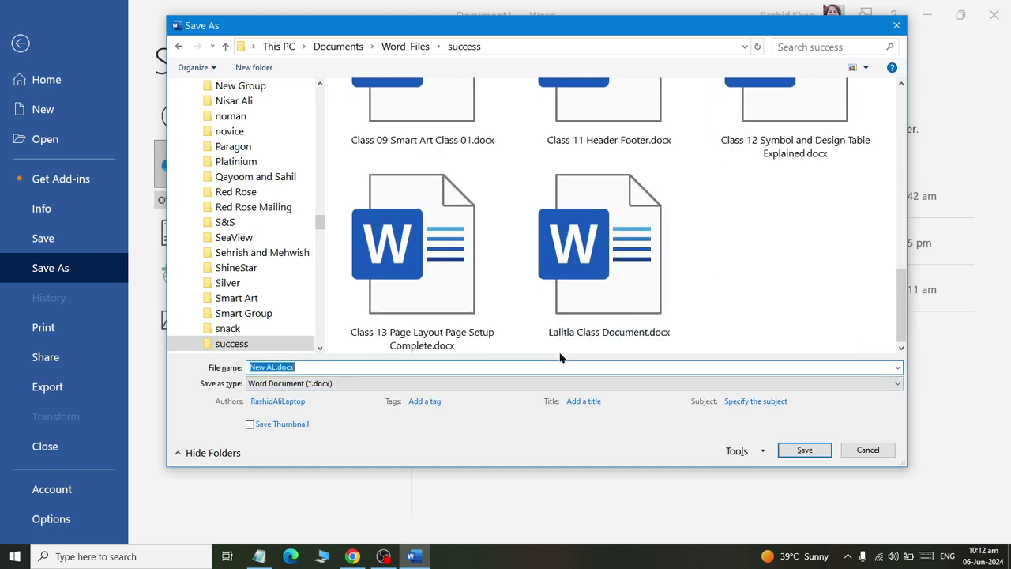
type("Class 16 M")
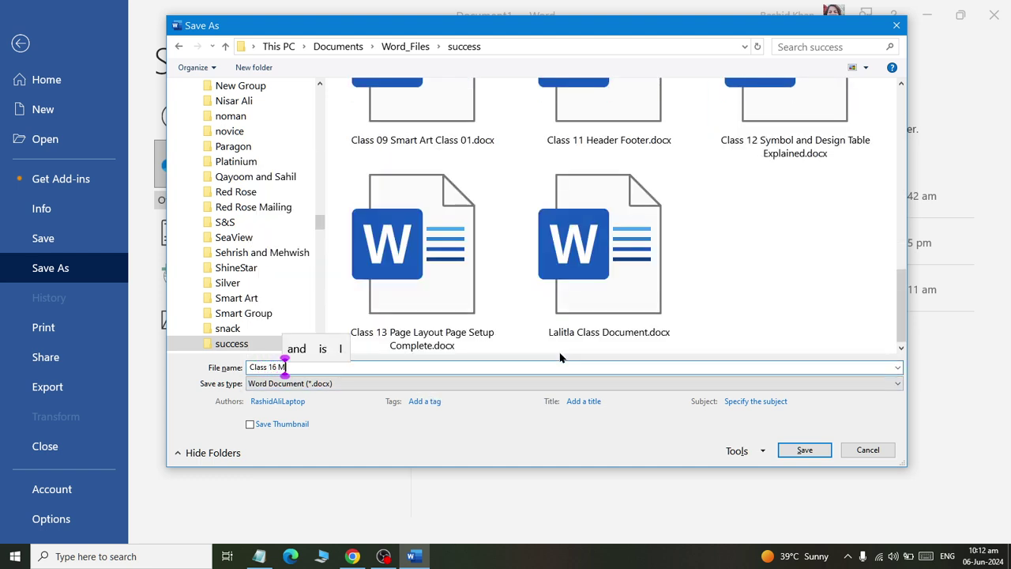
type("4 Mail Merge")
key("Return")
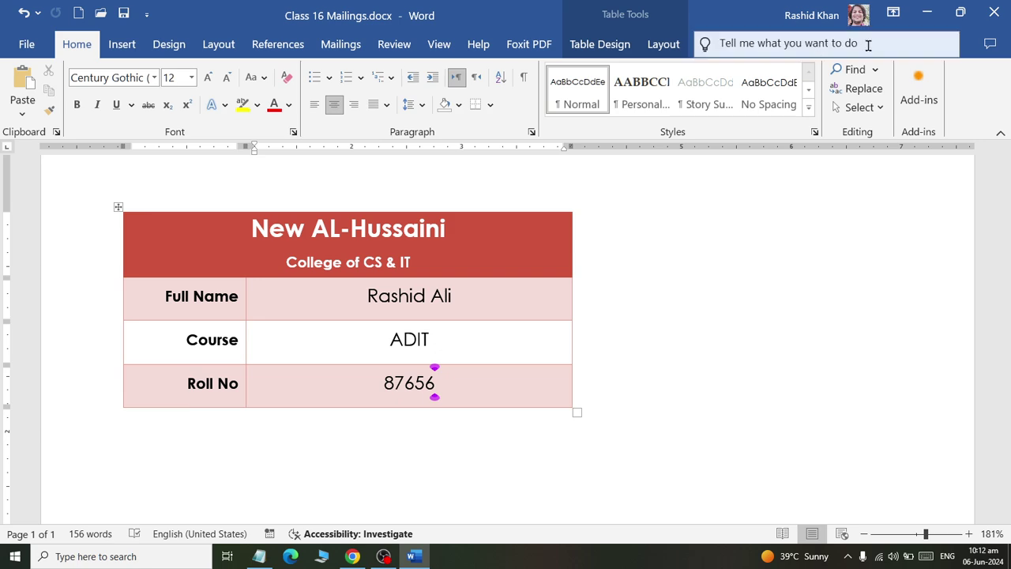
- Confirm Class 16 Mailings.docx sits in Documents > Word_Files > success, then return to Word
key("super")
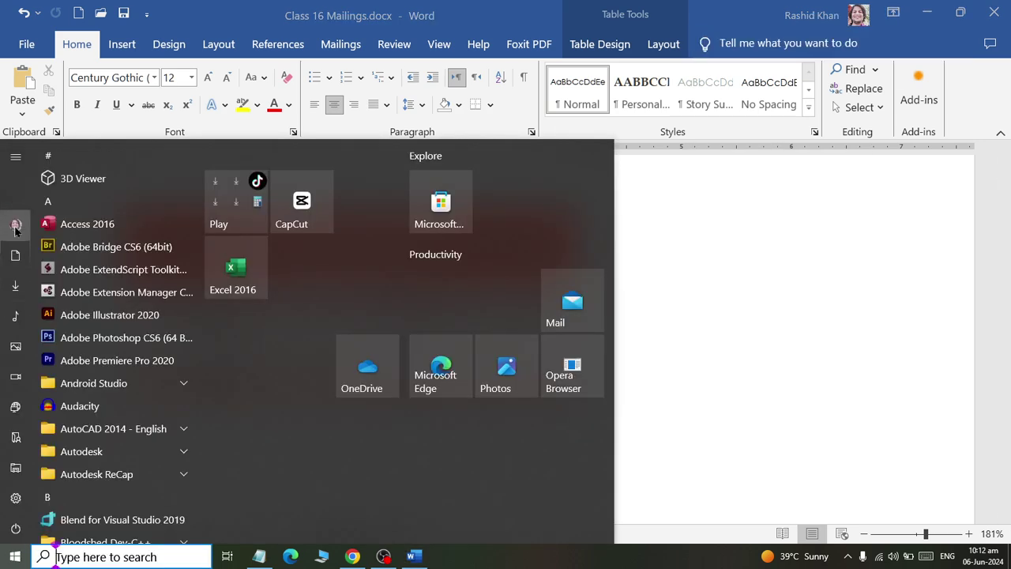
left_click(16, 255)
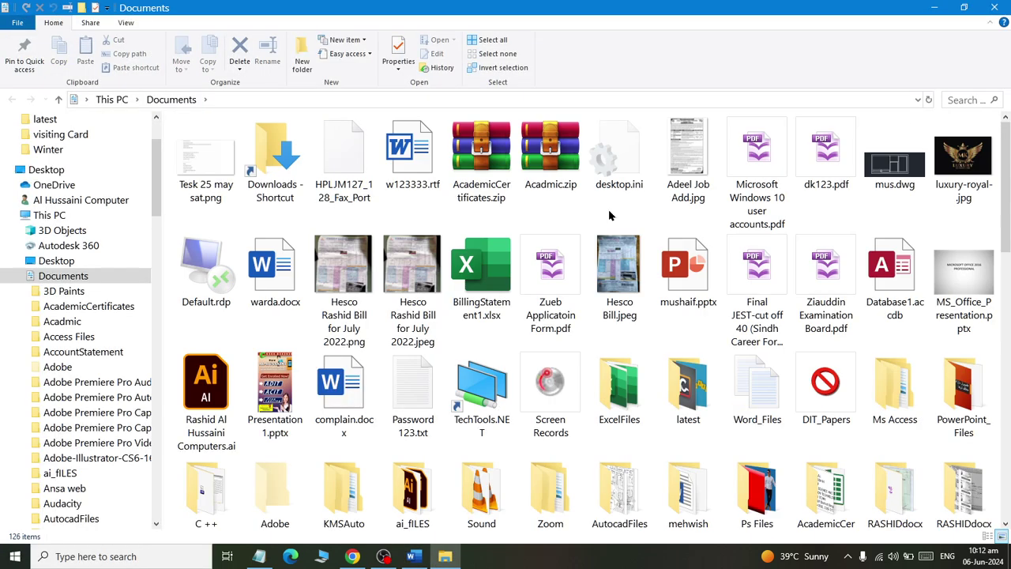
key("Return")
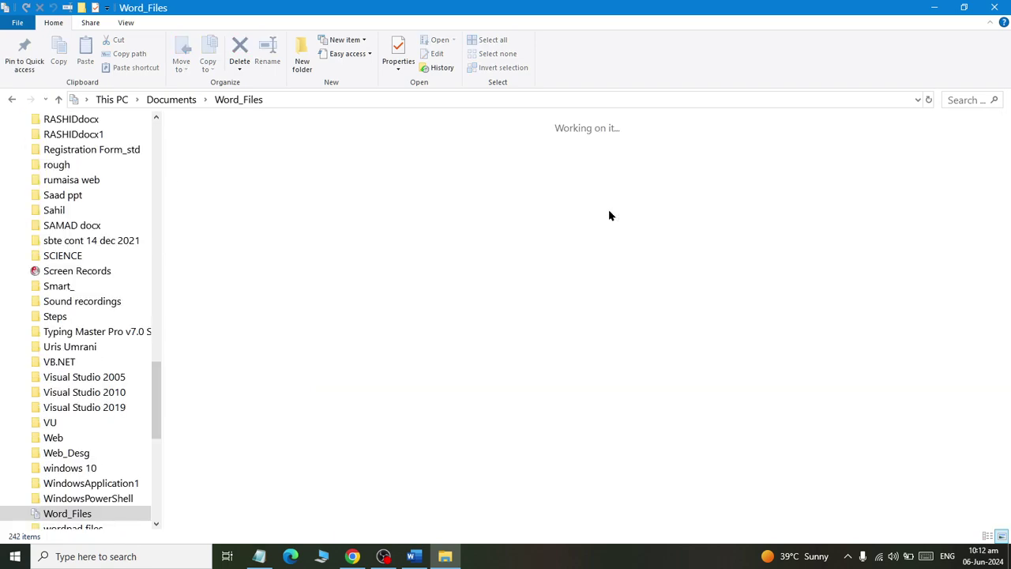
key("Return")
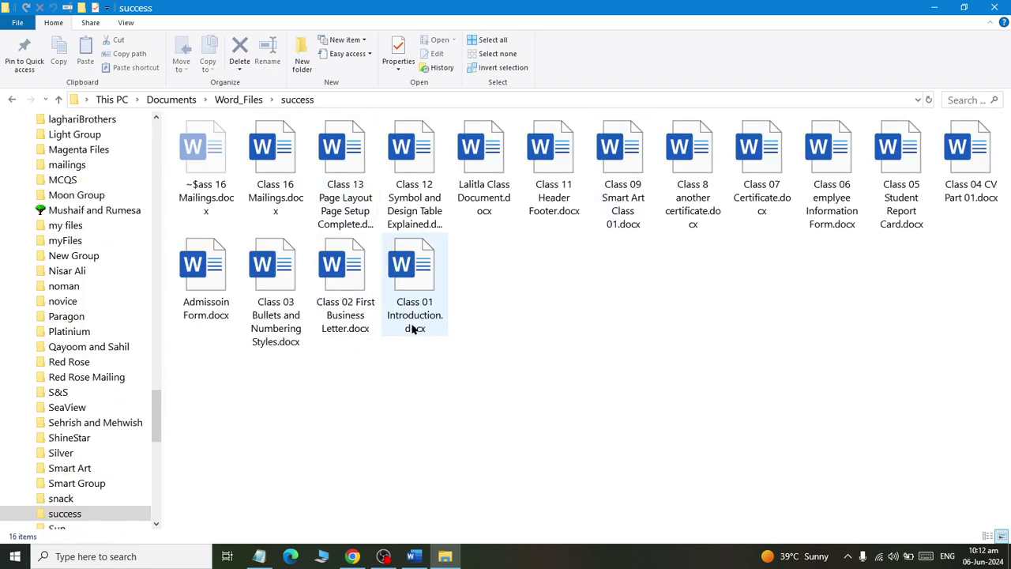
left_click(291, 199)
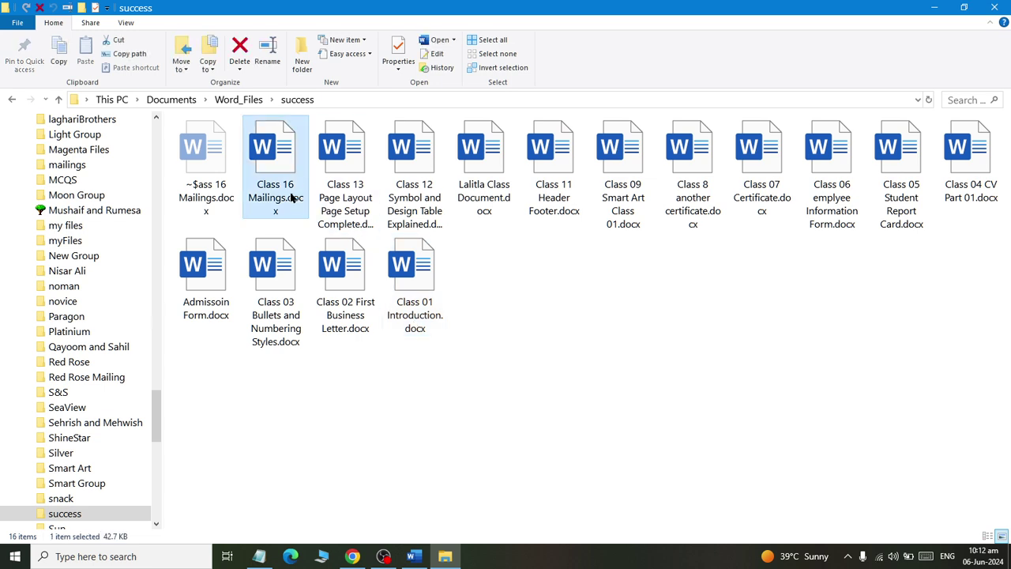
key("alt+Tab")
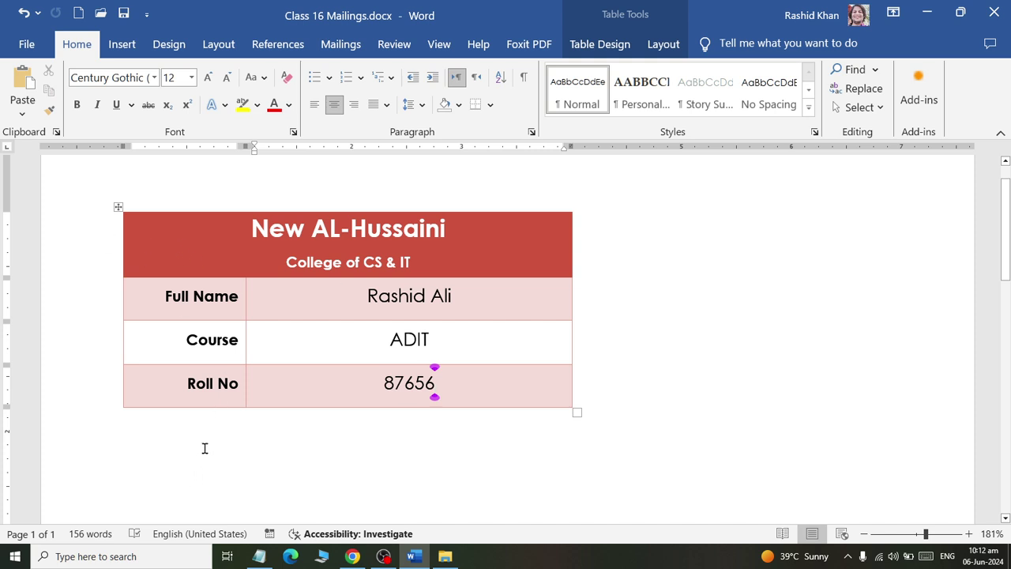
- Start a new recipient list via Mailings > Select Recipients > Type a New List
scroll(218, 370, "down", 3)
scroll(211, 382, "down", 1)
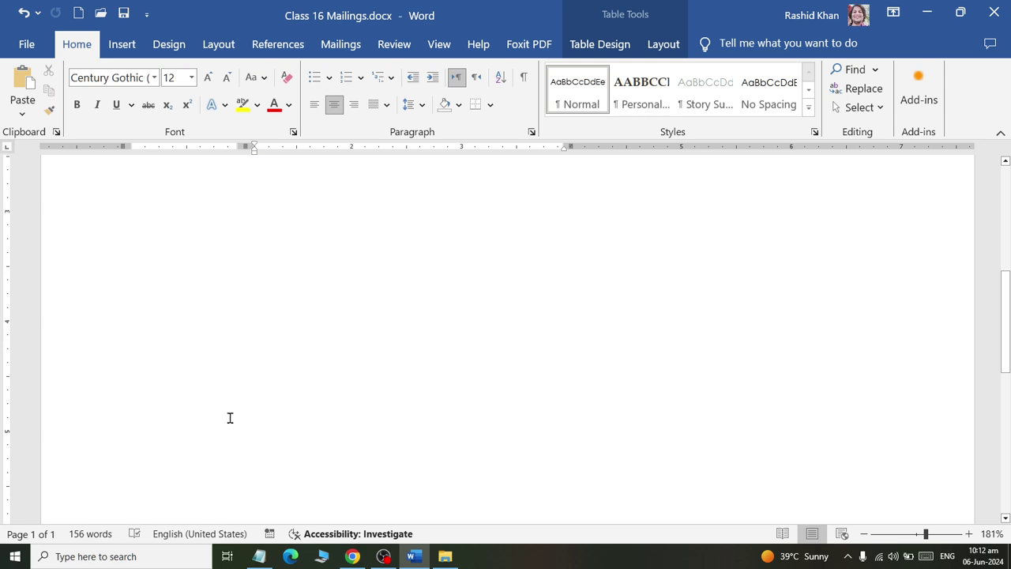
scroll(229, 417, "up", 3)
scroll(239, 383, "up", 2)
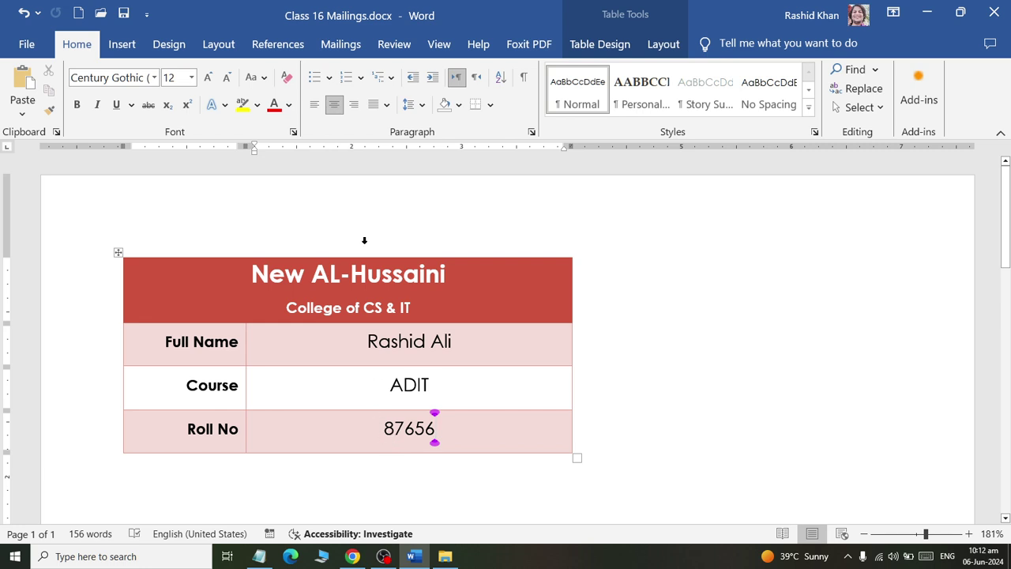
left_click(348, 47)
left_click(207, 115)
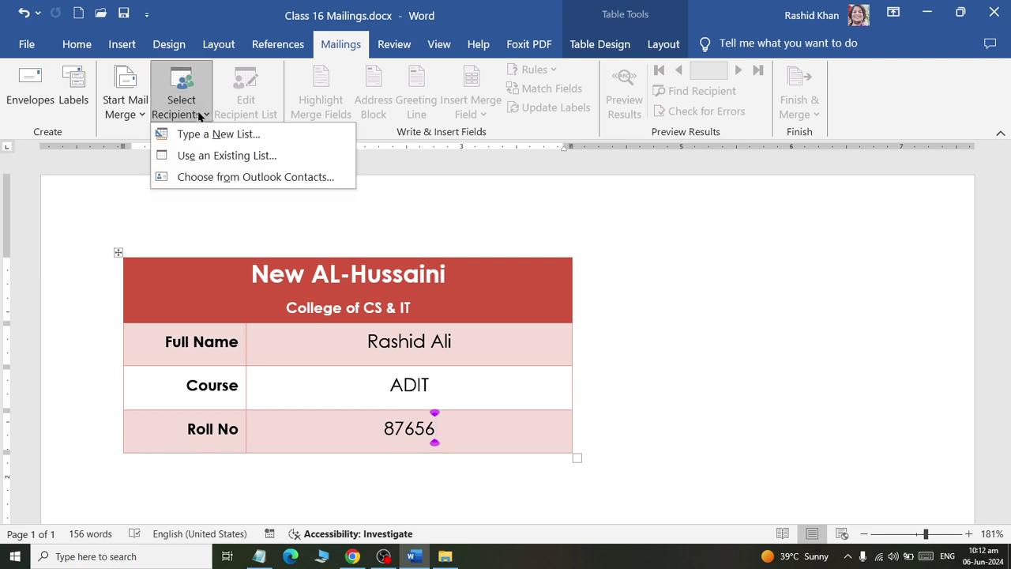
left_click(315, 134)
mouse_move(408, 159)
left_mouse_down()
mouse_move(437, 147)
mouse_move(422, 36)
left_mouse_up()
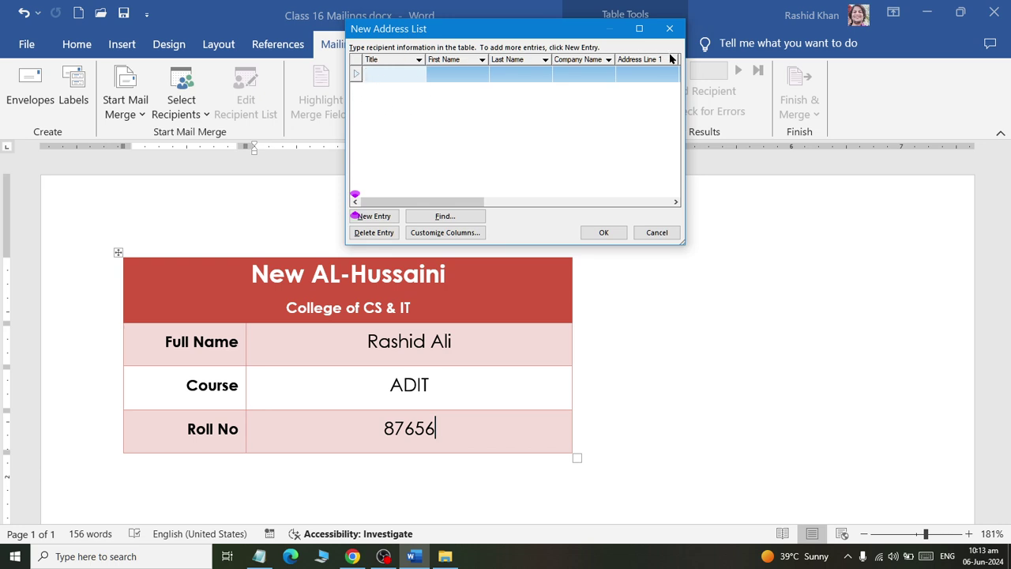
- Delete every address-list field after Last Name, from E-mail Address through Company Name
left_click(446, 233)
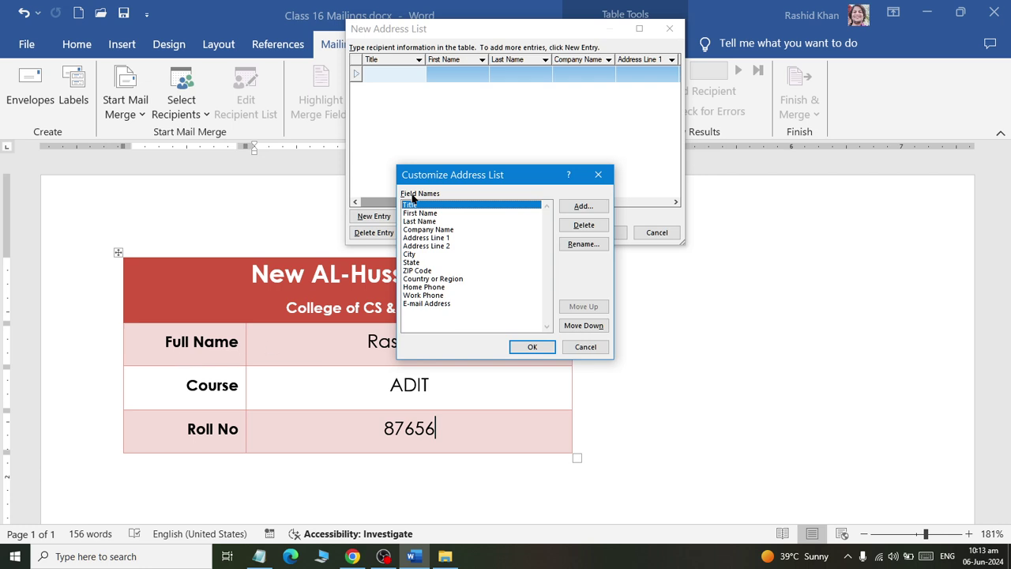
left_click(410, 304)
left_click(584, 225)
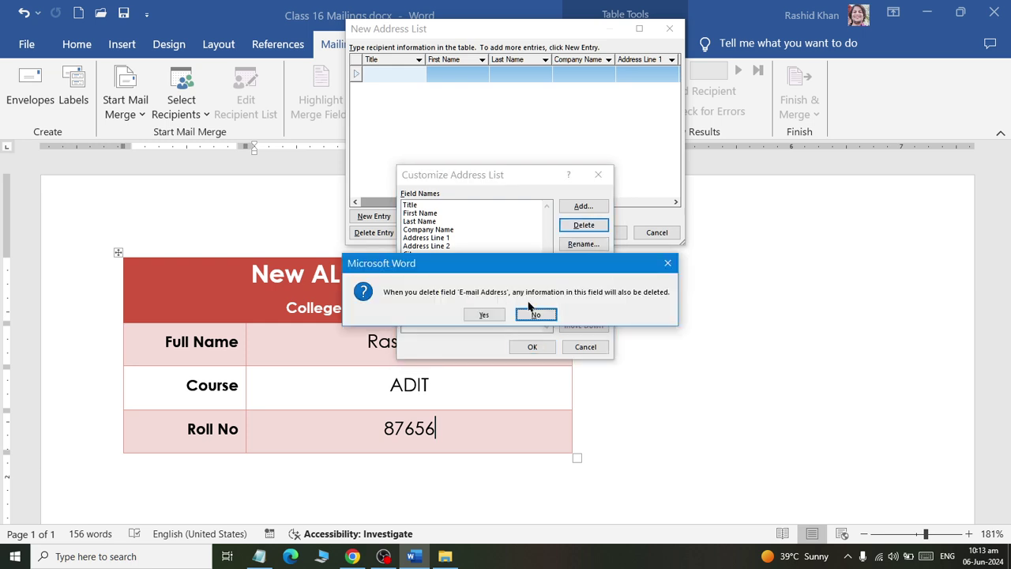
left_click(481, 316)
left_click(569, 226)
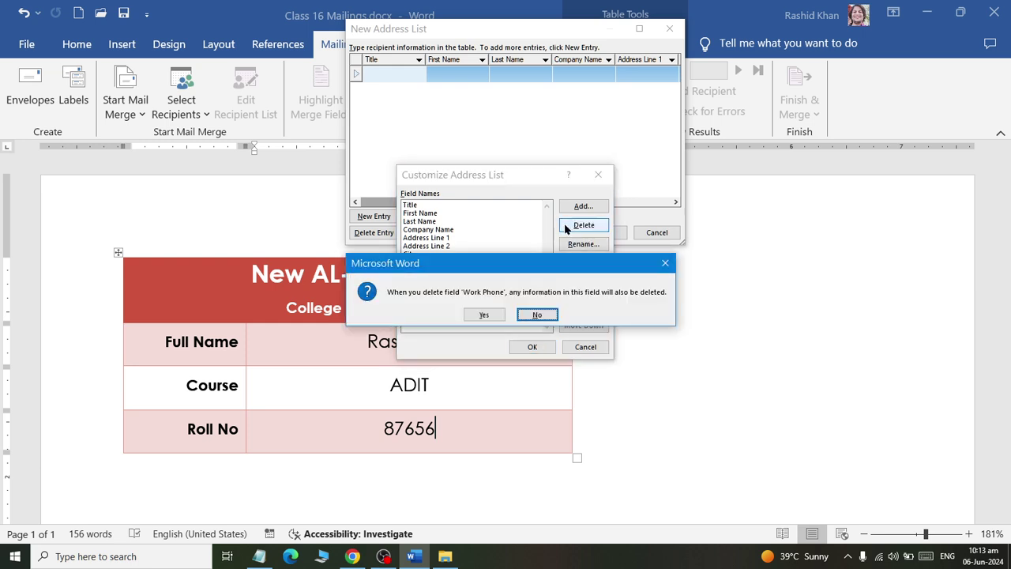
key("y")
left_click(567, 228)
key("y")
left_click(567, 228)
key("y")
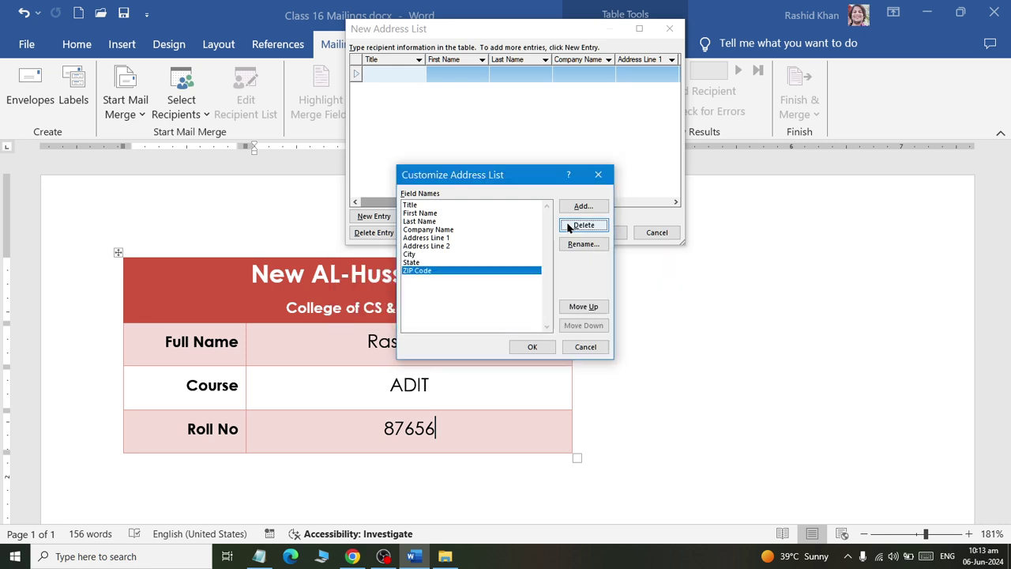
left_click(567, 228)
key("y")
left_click(566, 228)
key("y")
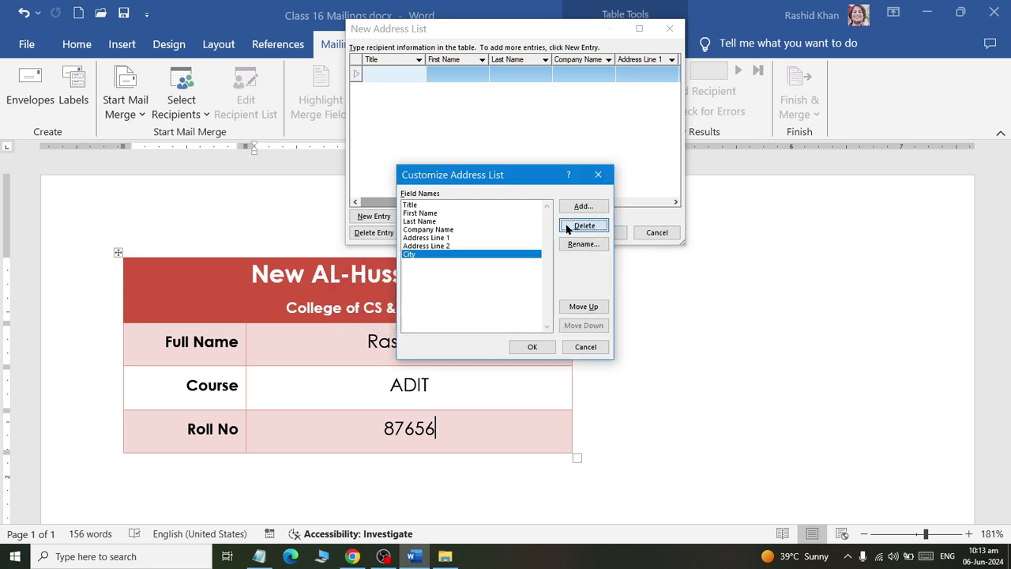
left_click(566, 229)
key("y")
left_click(566, 227)
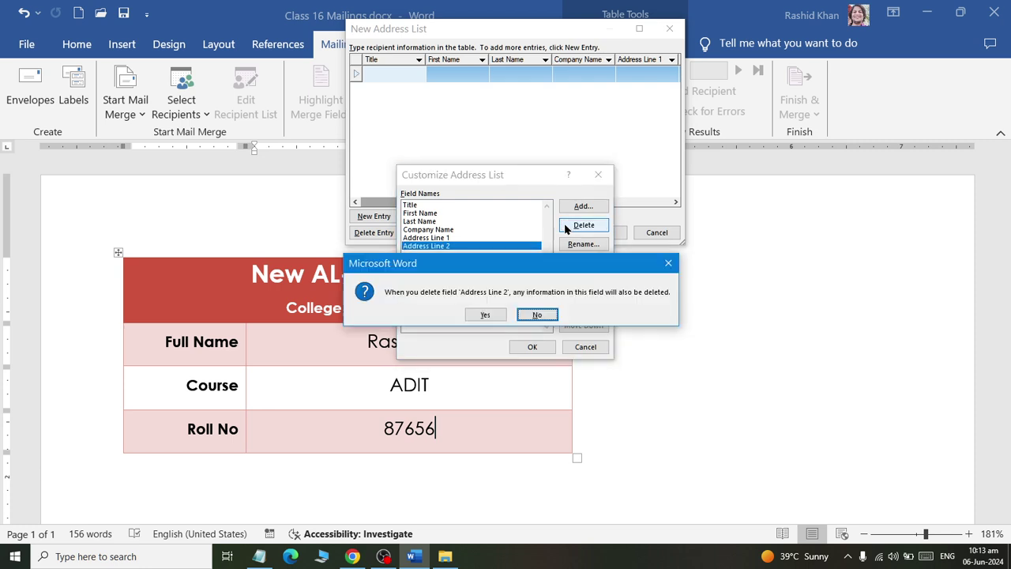
key("y")
left_click(567, 229)
key("y")
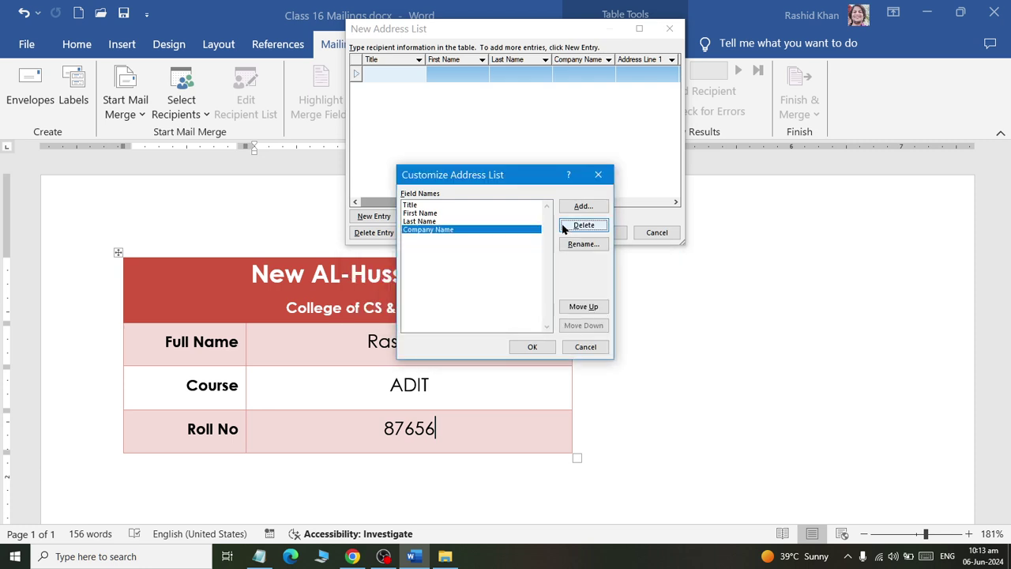
left_click(563, 228)
key("y")
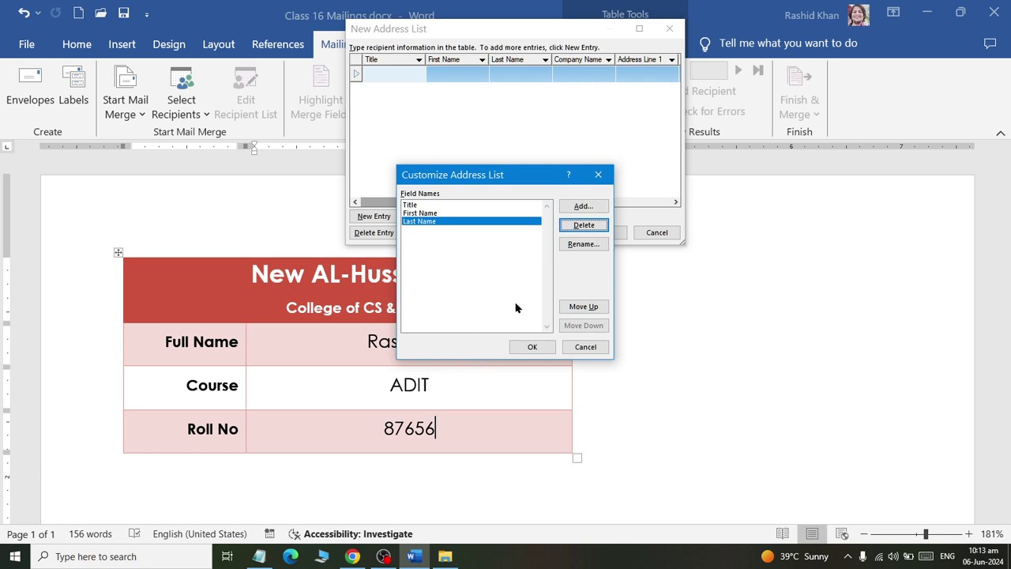
- Add the course\ and rollno fields and apply the customized columns
left_click(582, 205)
type("course\\")
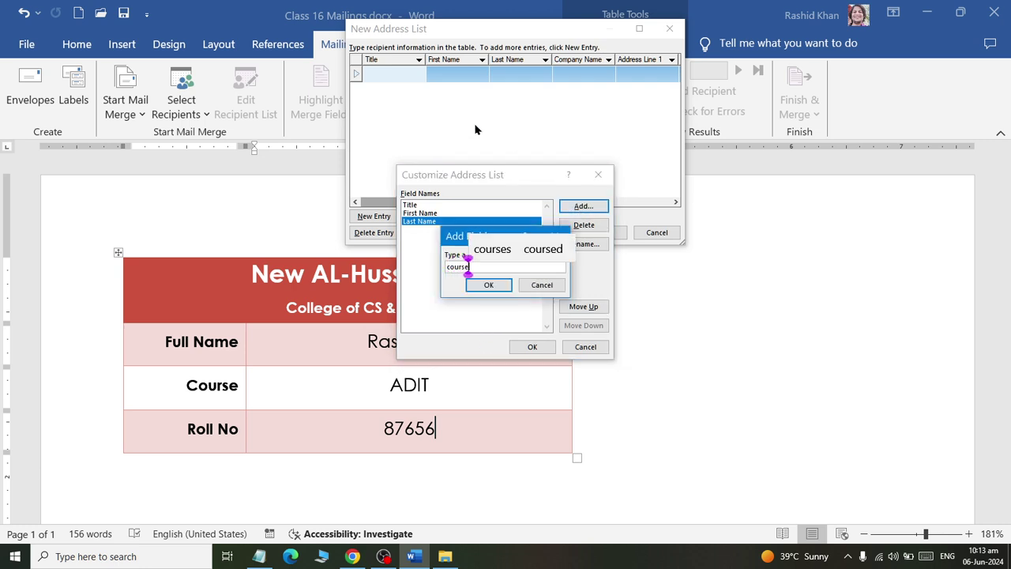
left_click(489, 284)
left_click(579, 205)
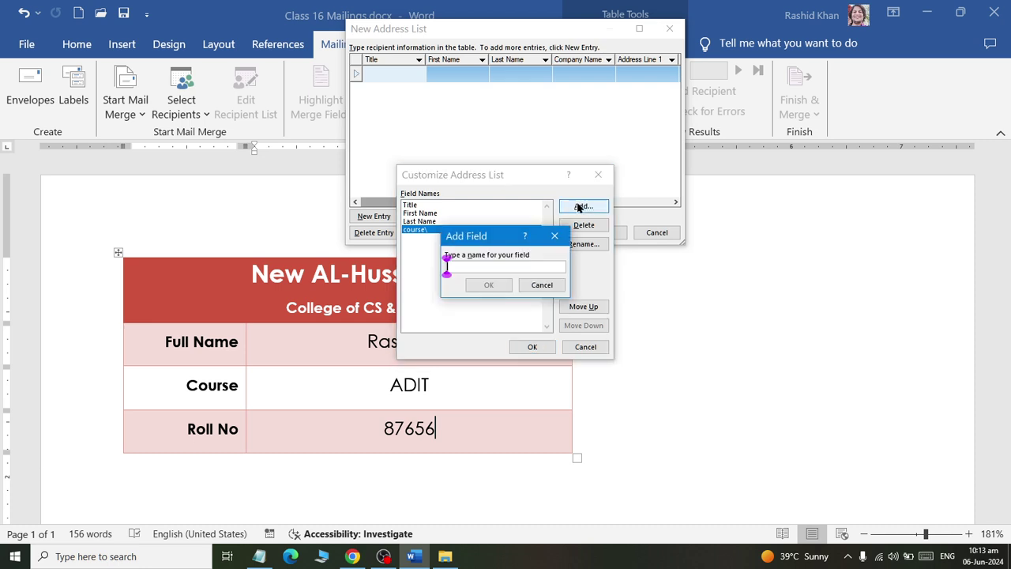
type("rollno")
key("Return")
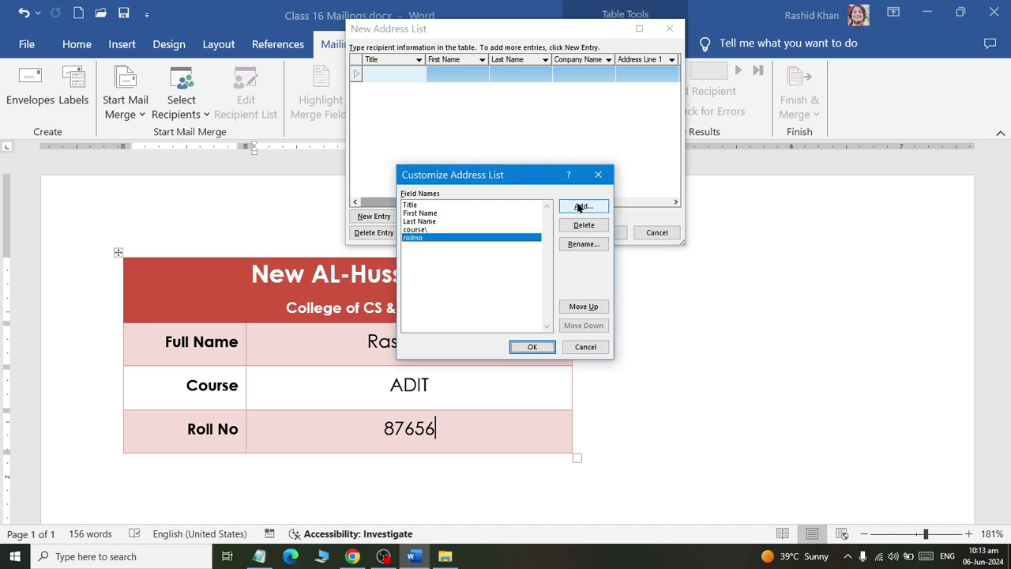
left_click(531, 348)
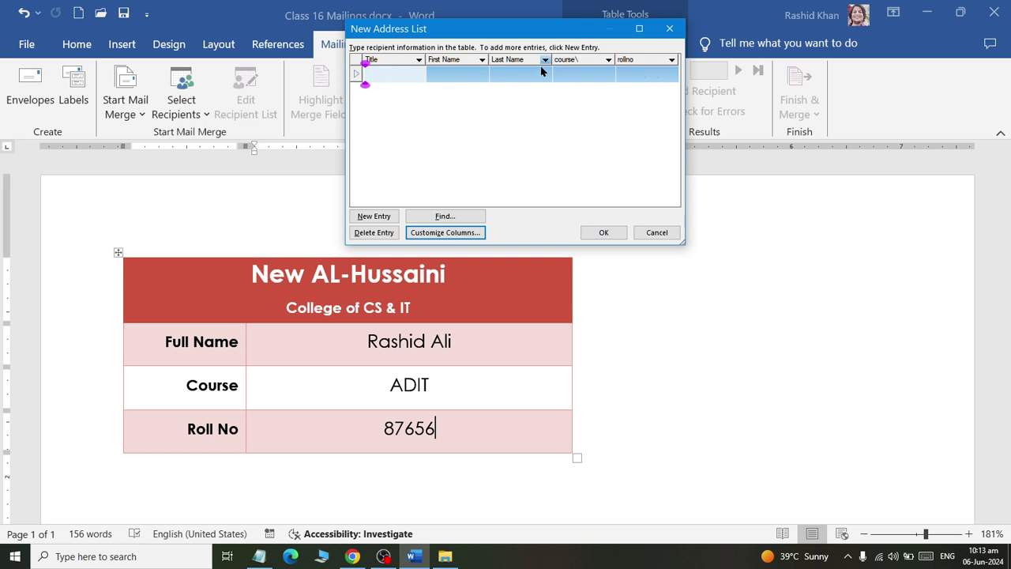
- Enter the first recipient: title Miss., the student's first and last name, course ADIT and roll number
type("Miss.")
key("Tab")
type("Mu")
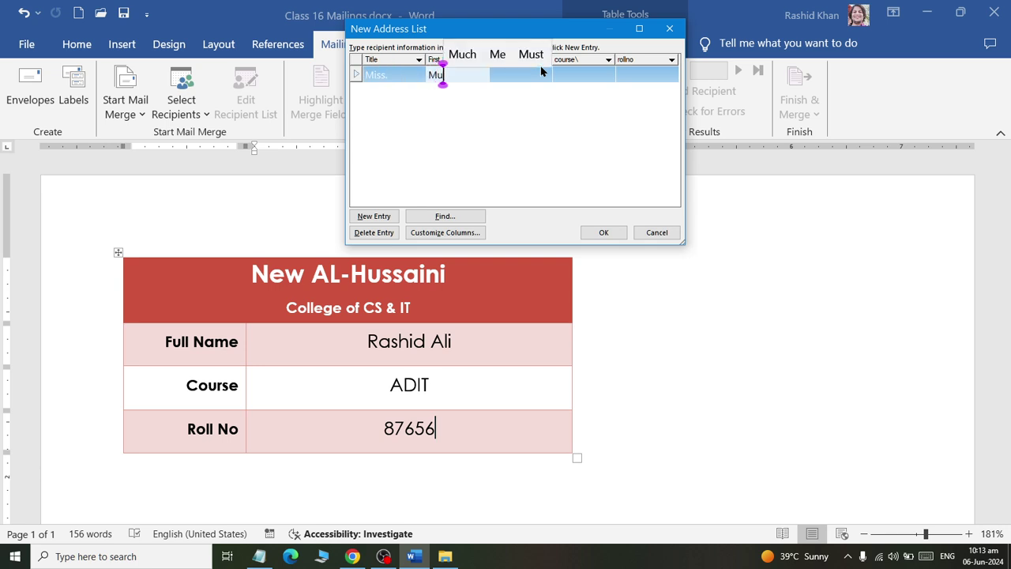
type("rk")
key("Tab")
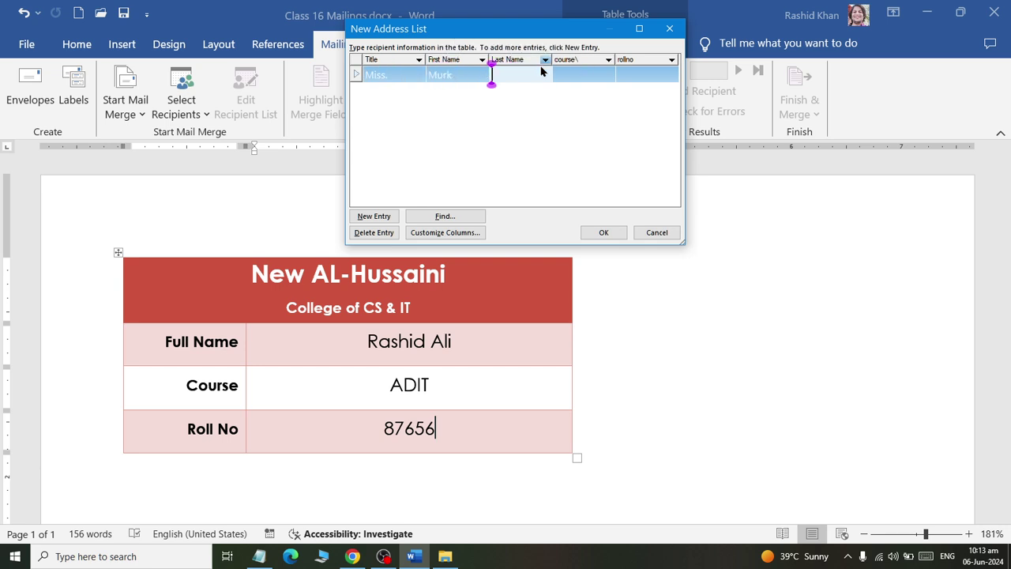
type("Ku")
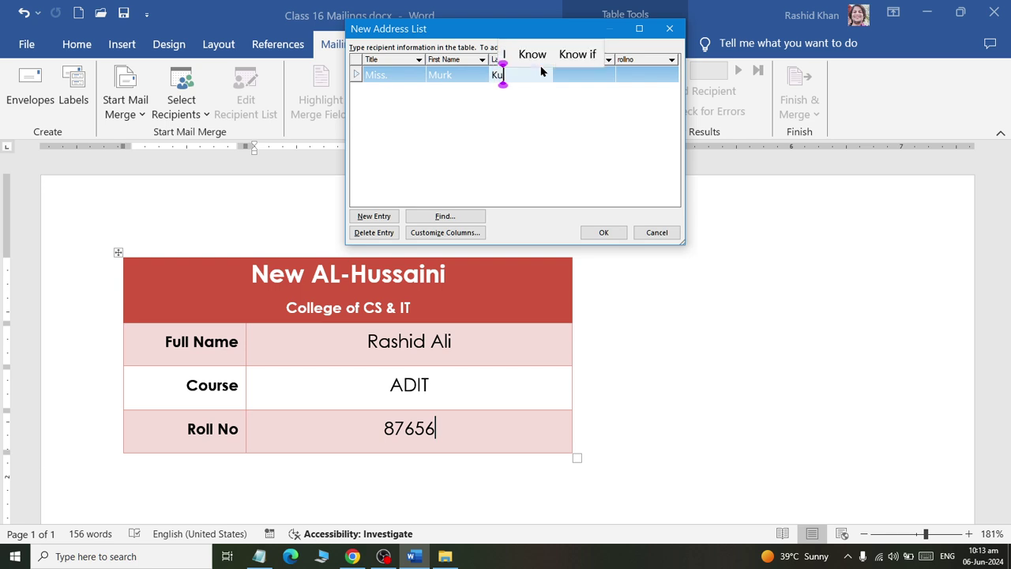
type("mari")
key("Tab")
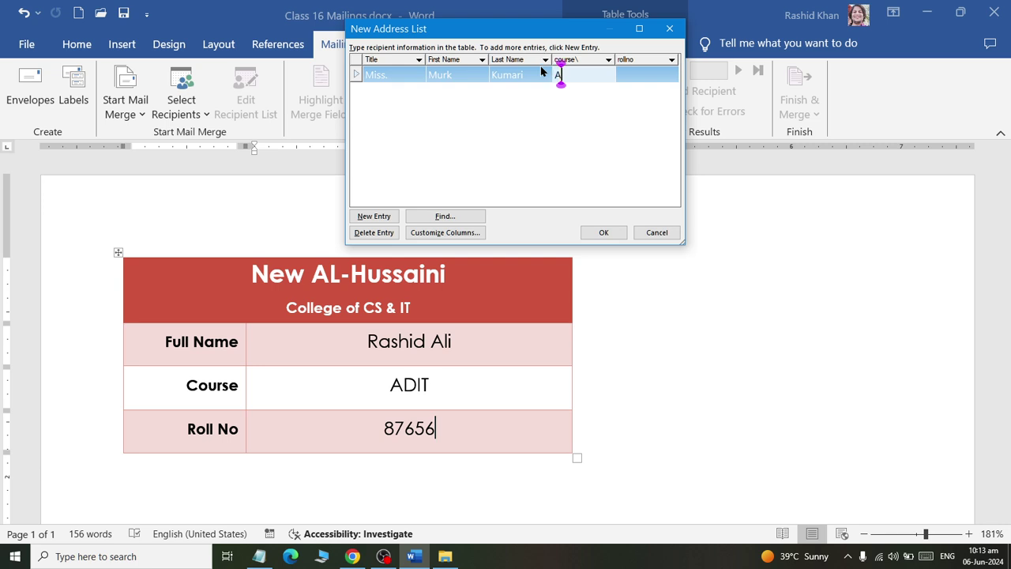
type("ADIT")
key("Tab")
type("654")
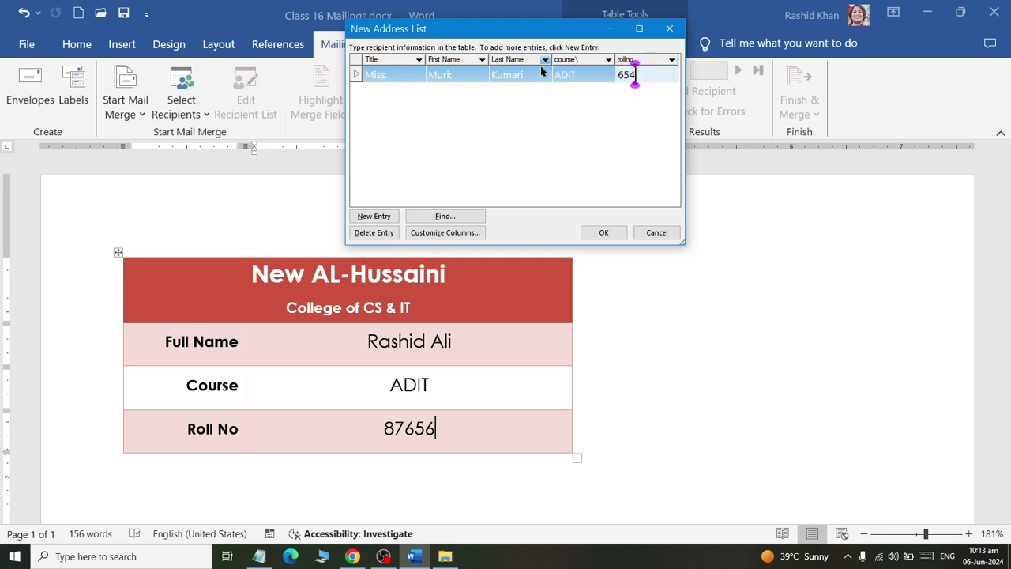
type("54")
- Add a second recipient: a Miss. student on the ADIT course, with name and roll number
left_click(373, 215)
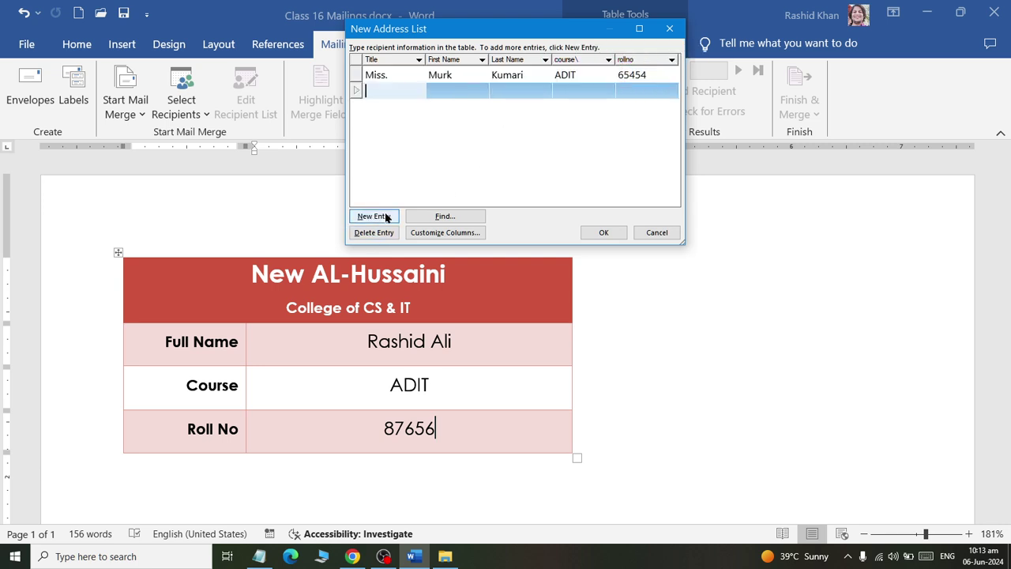
type("Miss.")
key("Tab")
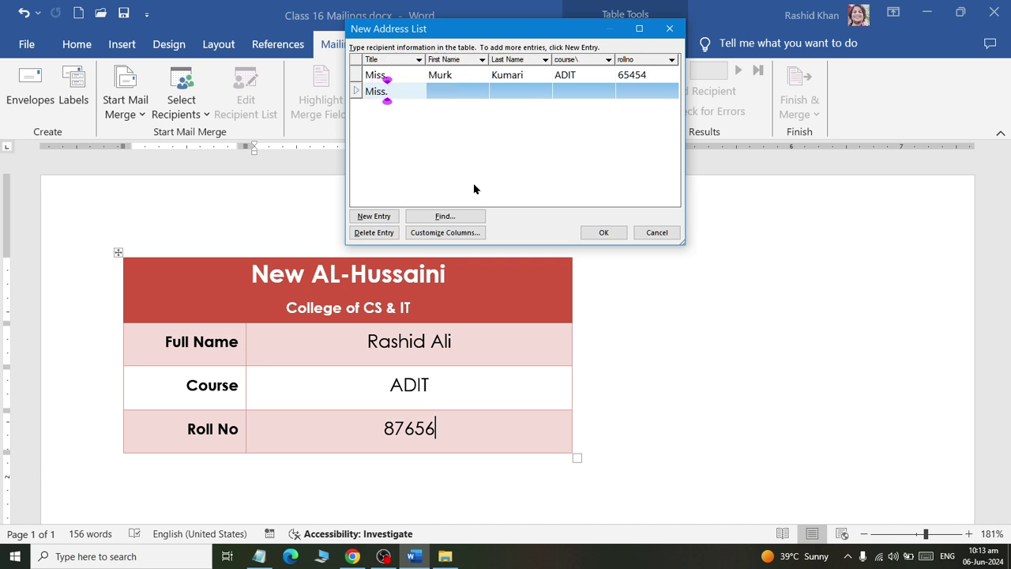
type("Simran")
key("Tab")
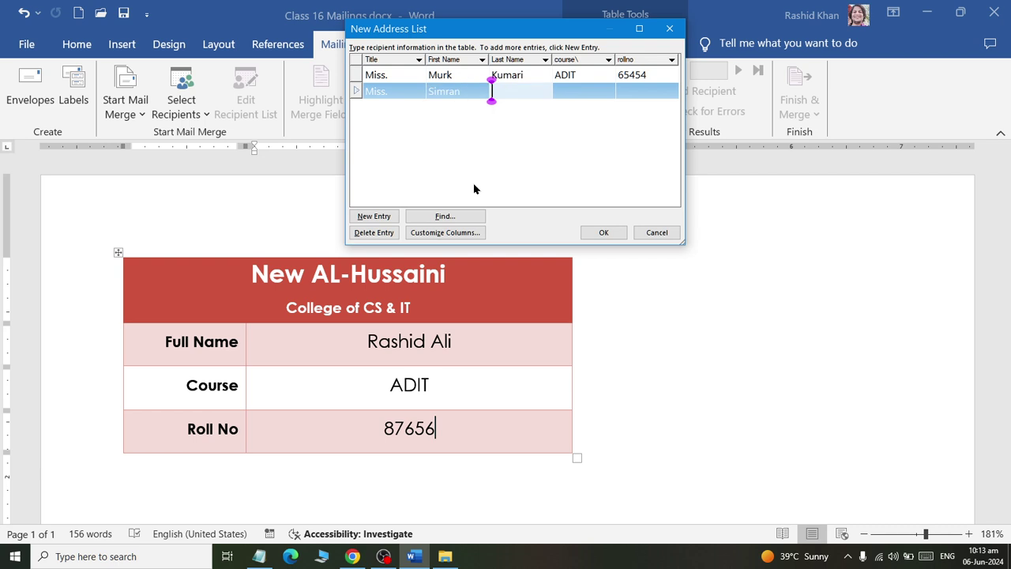
type("Methawa")
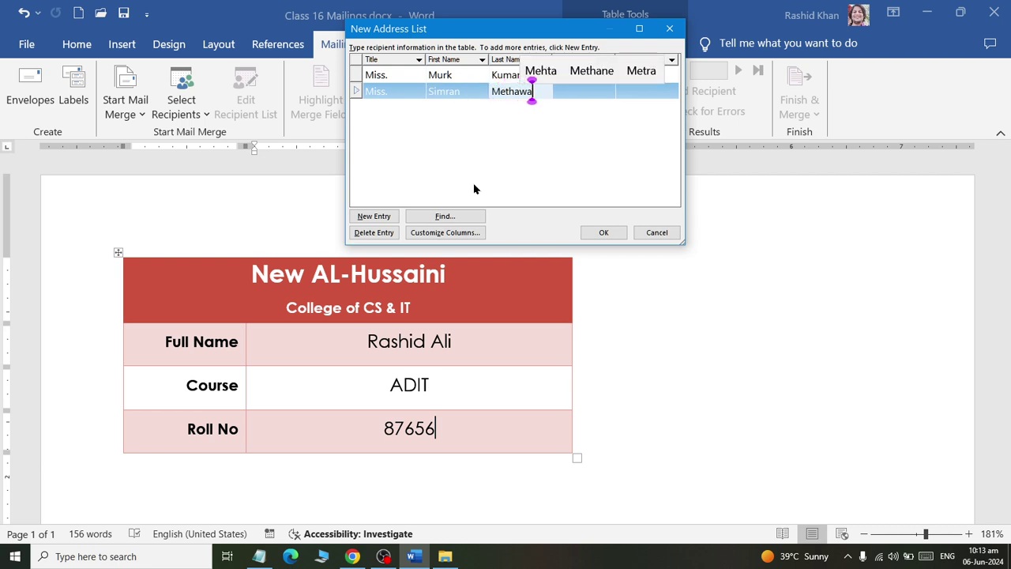
type("ni")
key("Tab")
type("ADIT")
key("Tab")
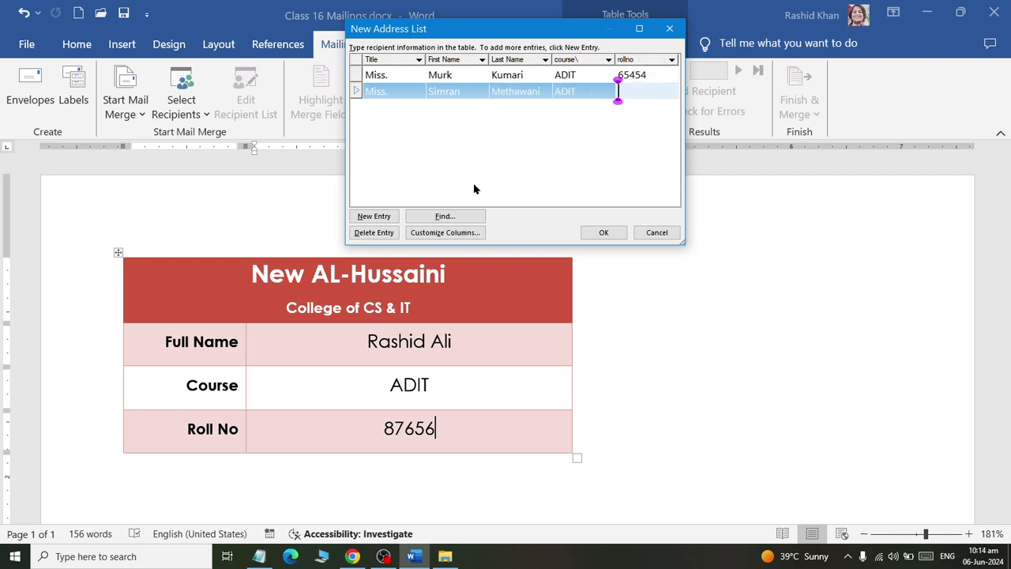
type("45435")
- Add a third Miss. student, changing her course from ADIT to Office Automation, plus her roll number
left_click(390, 215)
type("Miss")
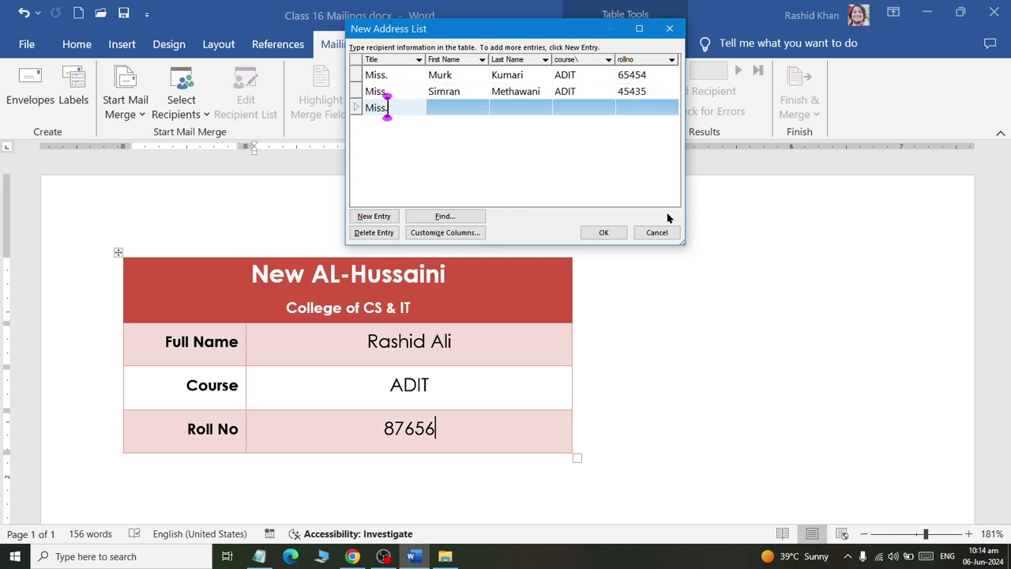
type(".")
key("Tab")
type("Lalit")
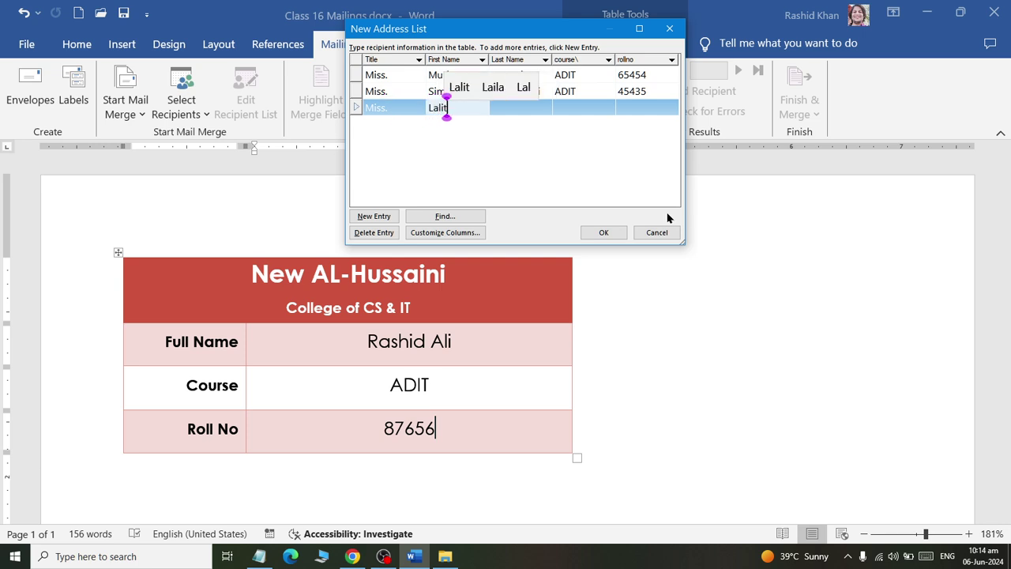
type("a")
key("Tab")
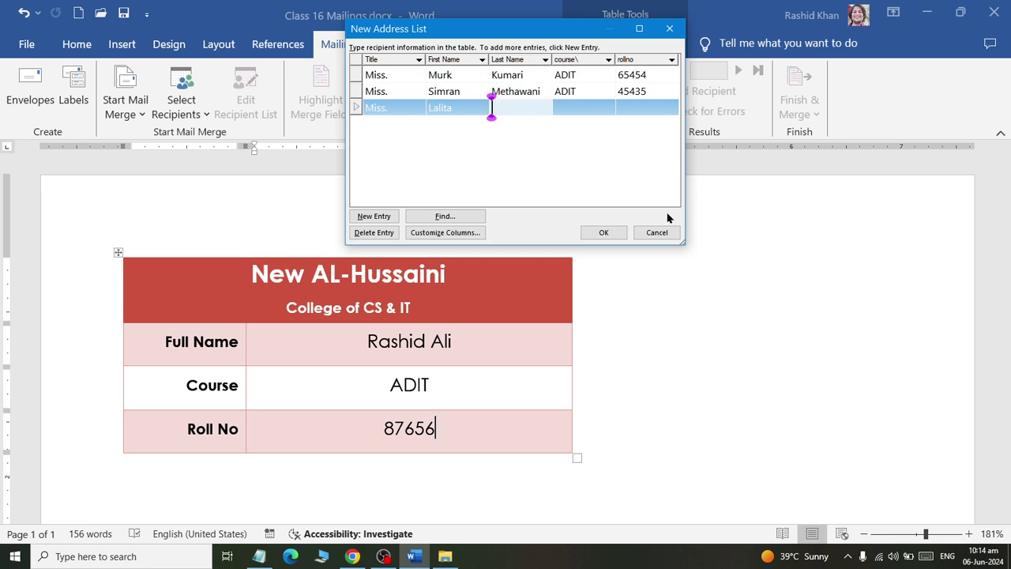
type("Sharma")
key("Tab")
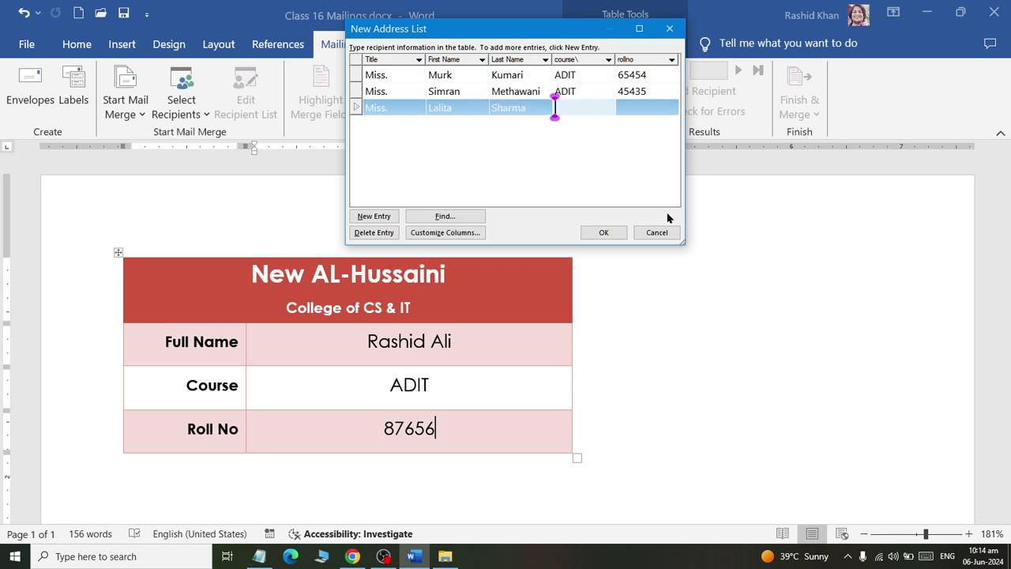
type("ADIT")
key("Tab")
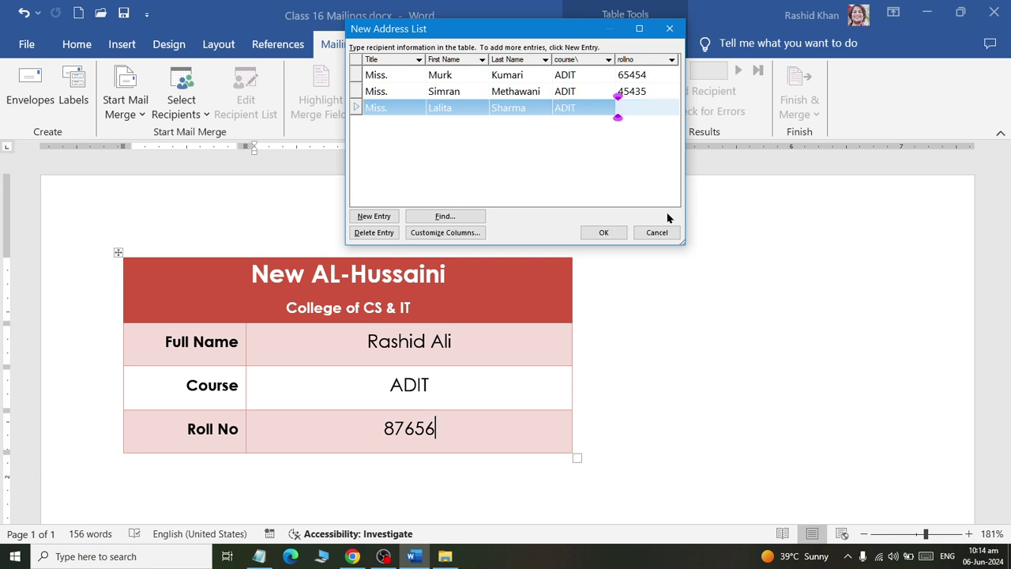
key("shift+Tab")
key("BackSpace")
key("BackSpace")
key("BackSpace")
key("BackSpace")
type("Off")
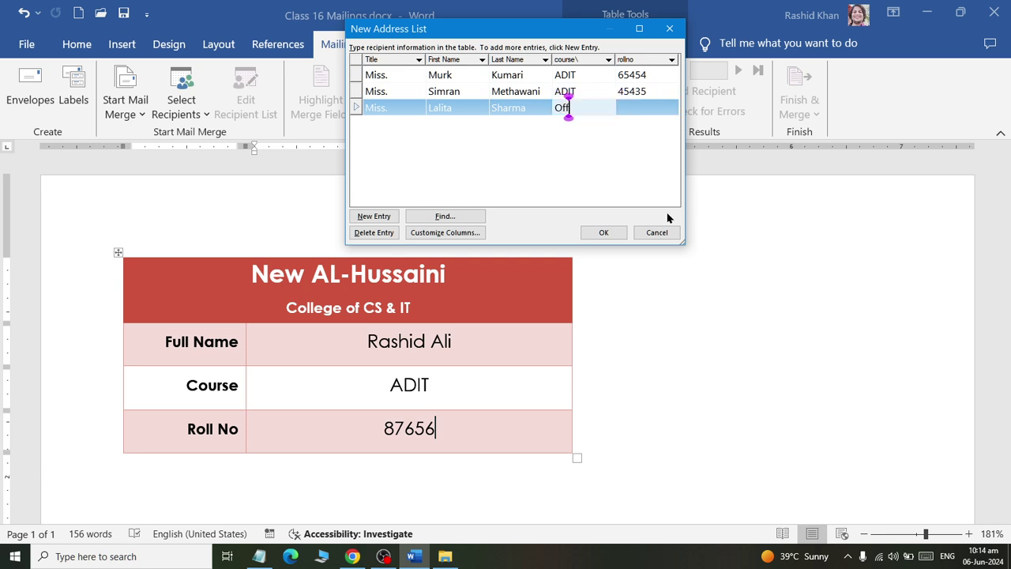
type("ice Automation")
key("Tab")
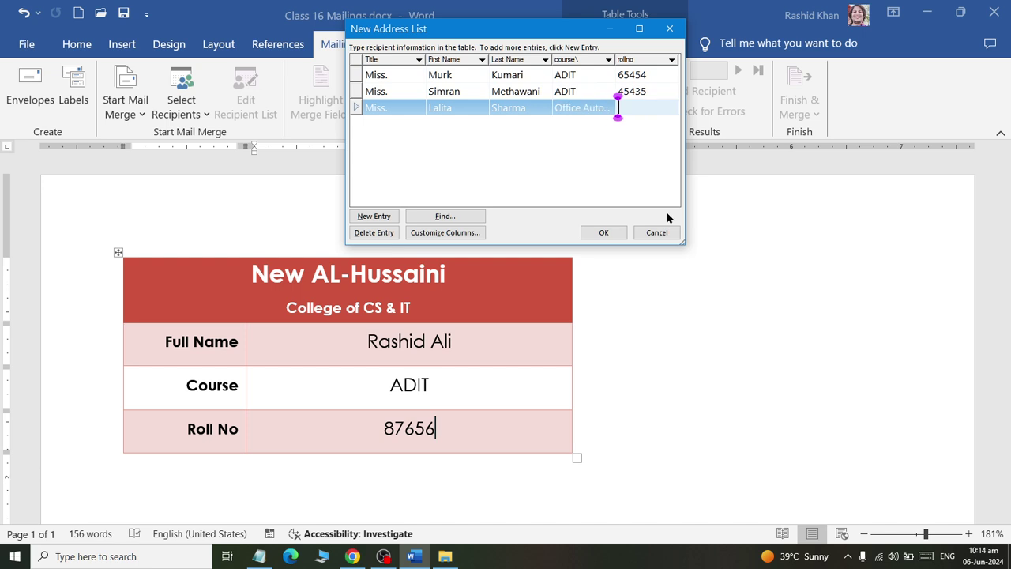
type("65452")
- Confirm the three entries and save the list as 'Studnet List' in Documents\Word_Files\success
left_click(594, 231)
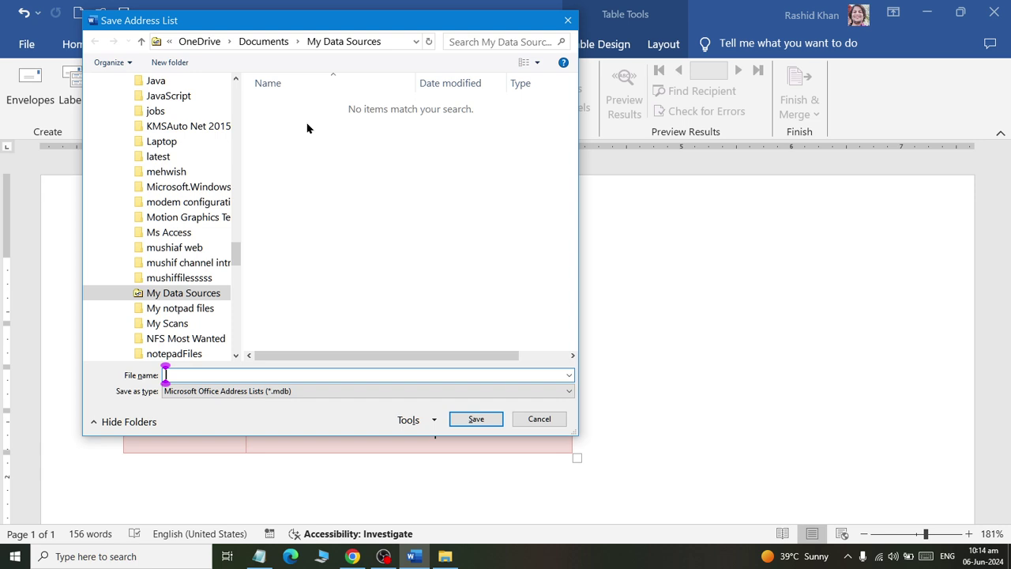
left_click(263, 41)
scroll(459, 144, "down", 15)
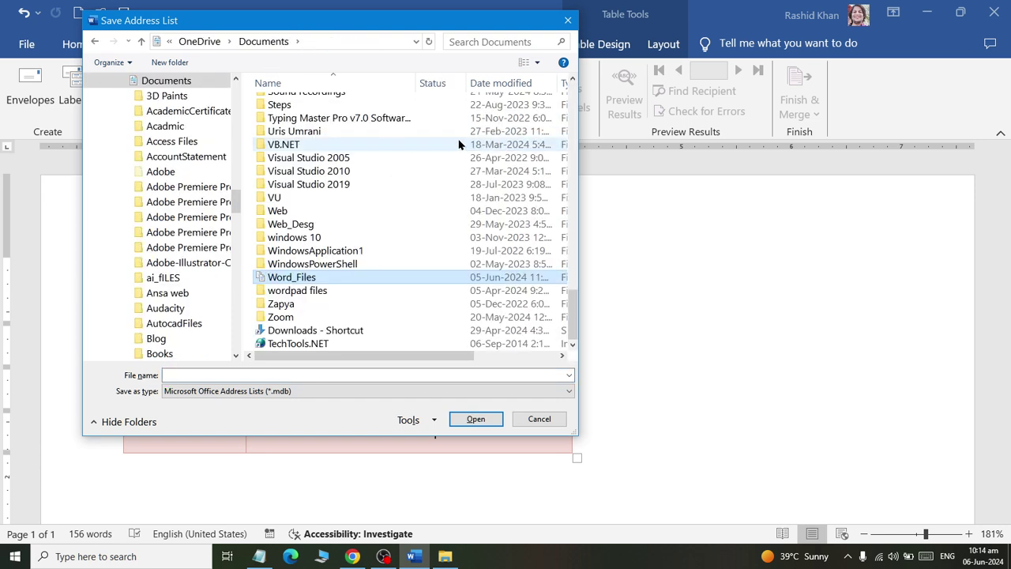
key("Return")
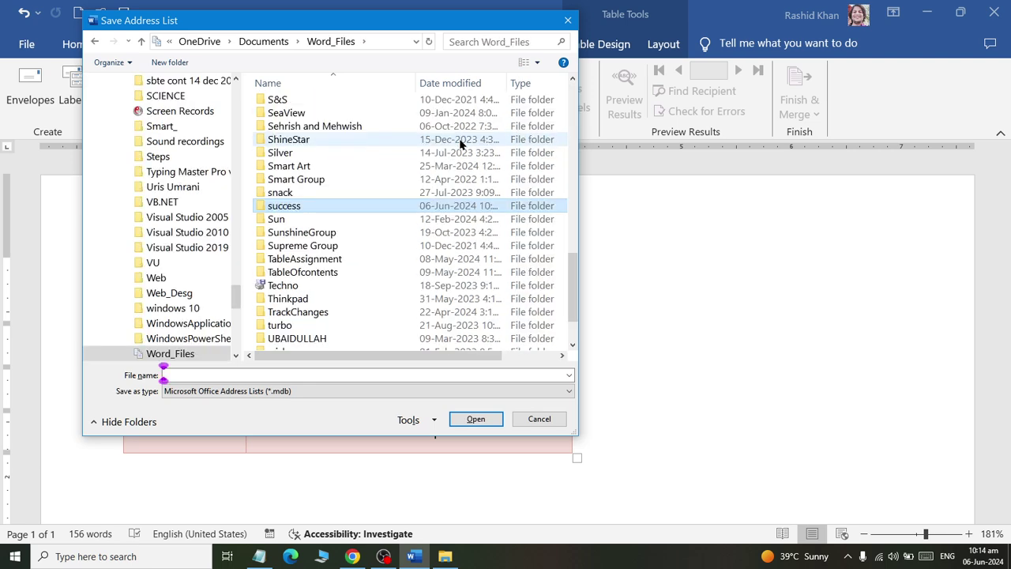
key("Return")
left_click(189, 374)
type("S")
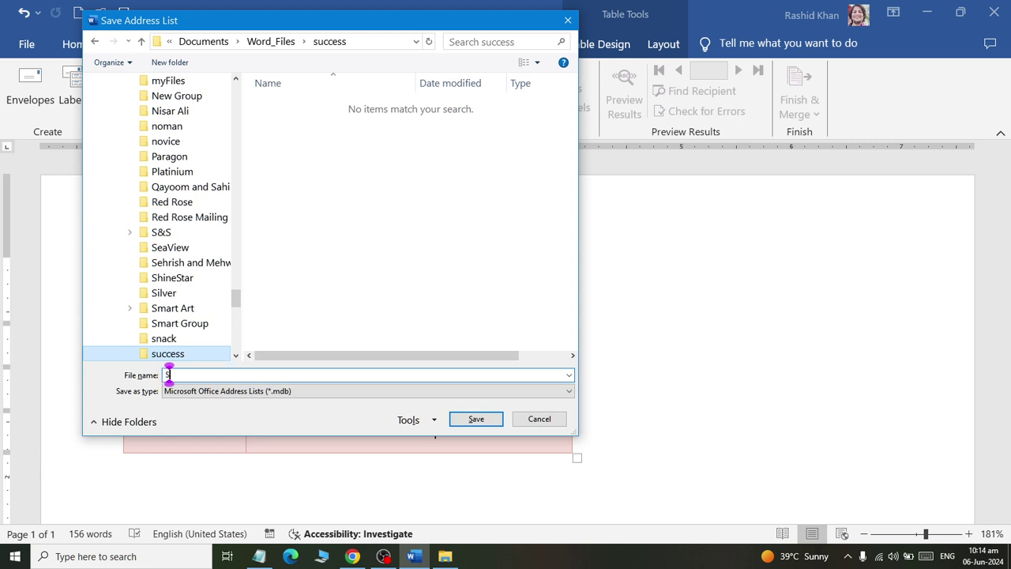
type("tudnet List")
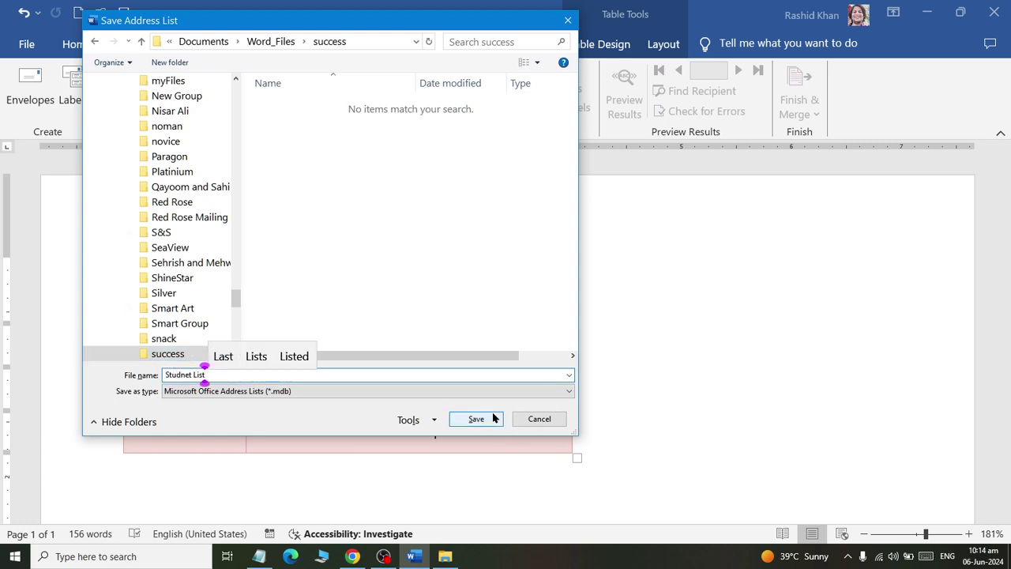
left_click(493, 417)
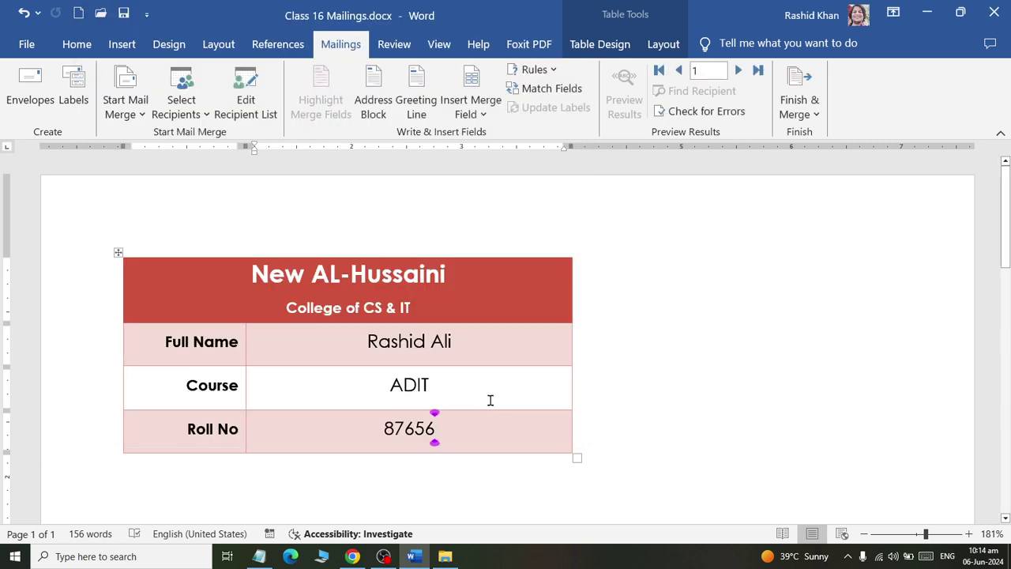
left_click(445, 556)
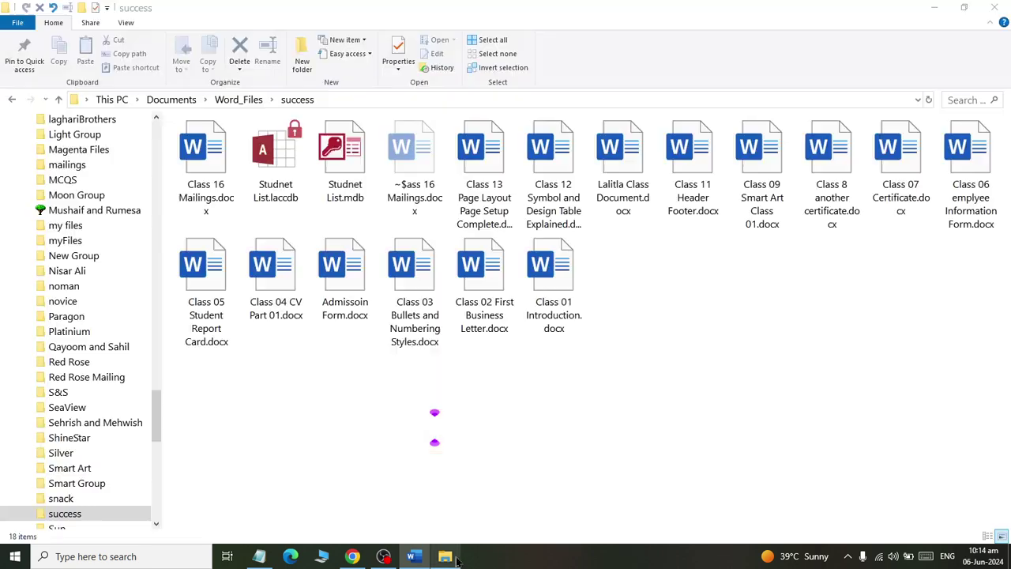
left_click(199, 198)
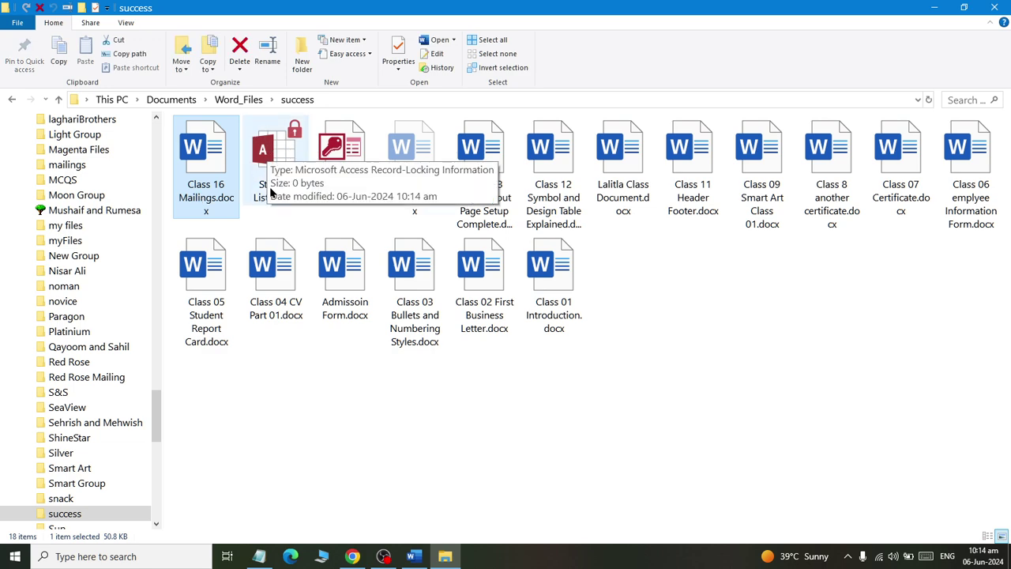
key("Return")
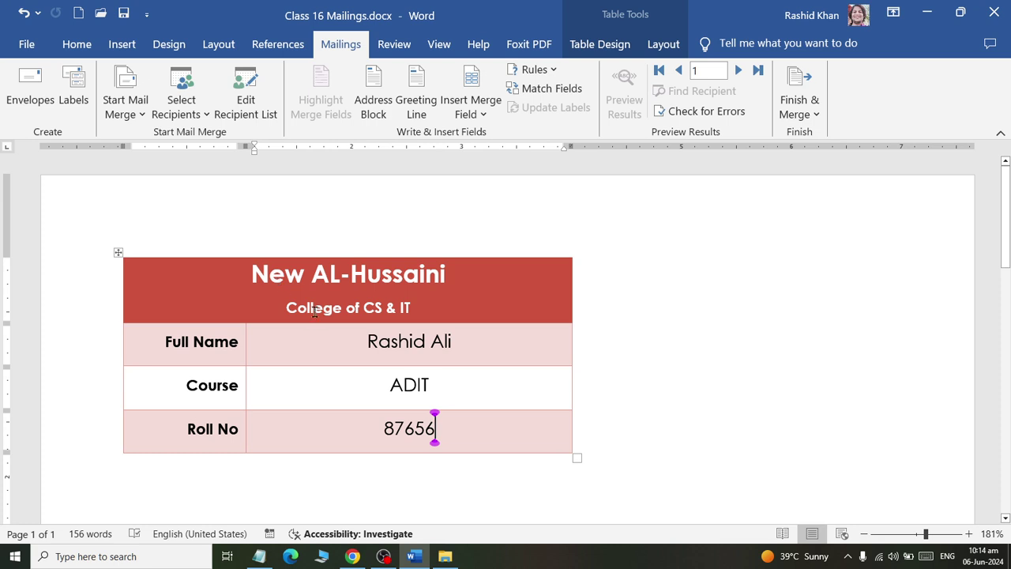
- Replace the card's sample full name with the «Title» «First_Name» «Last_Name» merge fields
left_click_drag(365, 341, 454, 341)
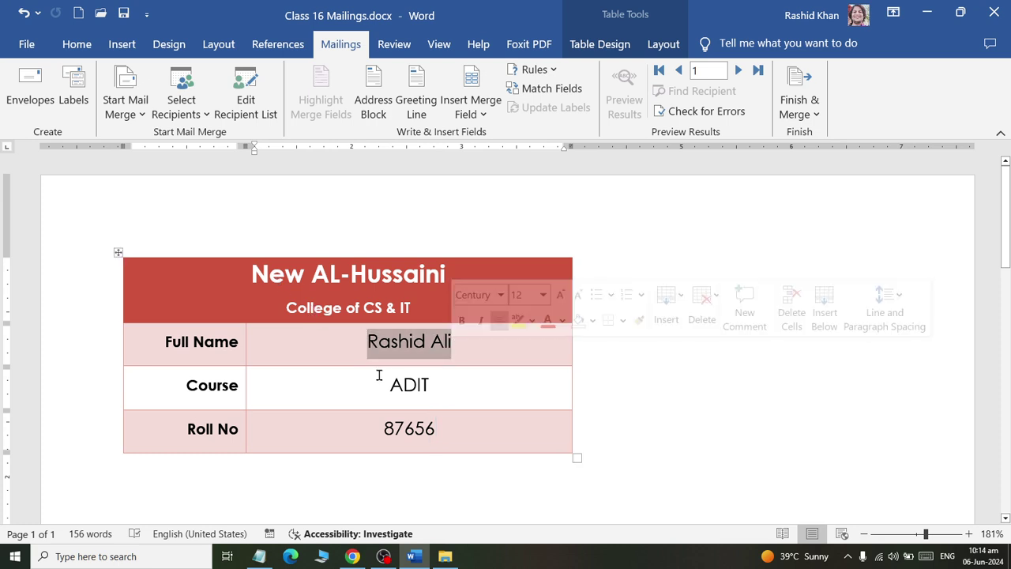
left_click_drag(389, 385, 429, 385)
left_click_drag(384, 428, 435, 427)
left_click_drag(368, 341, 460, 349)
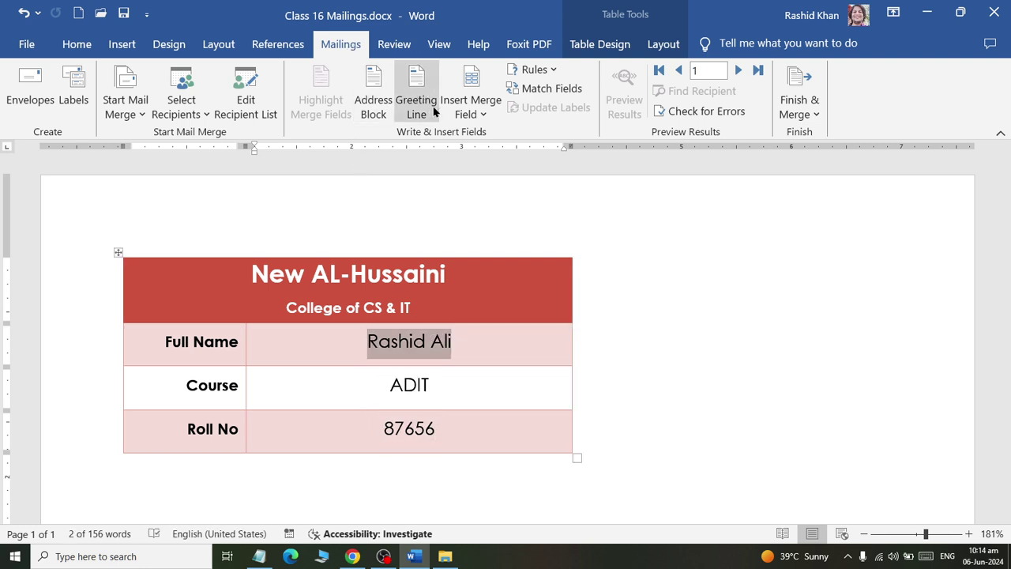
left_click(466, 114)
left_click(466, 134)
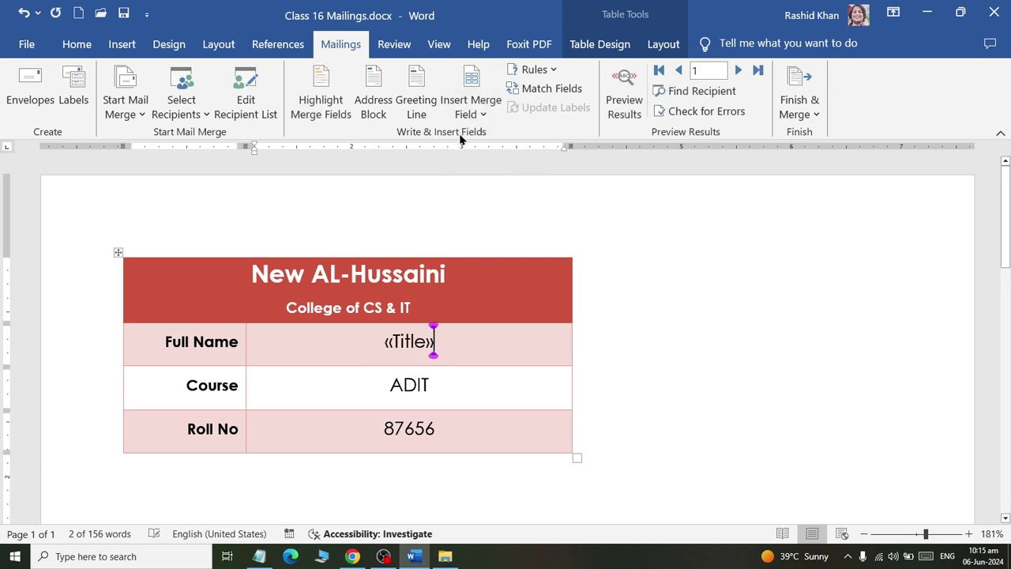
left_click(465, 114)
left_click(484, 156)
left_click(472, 115)
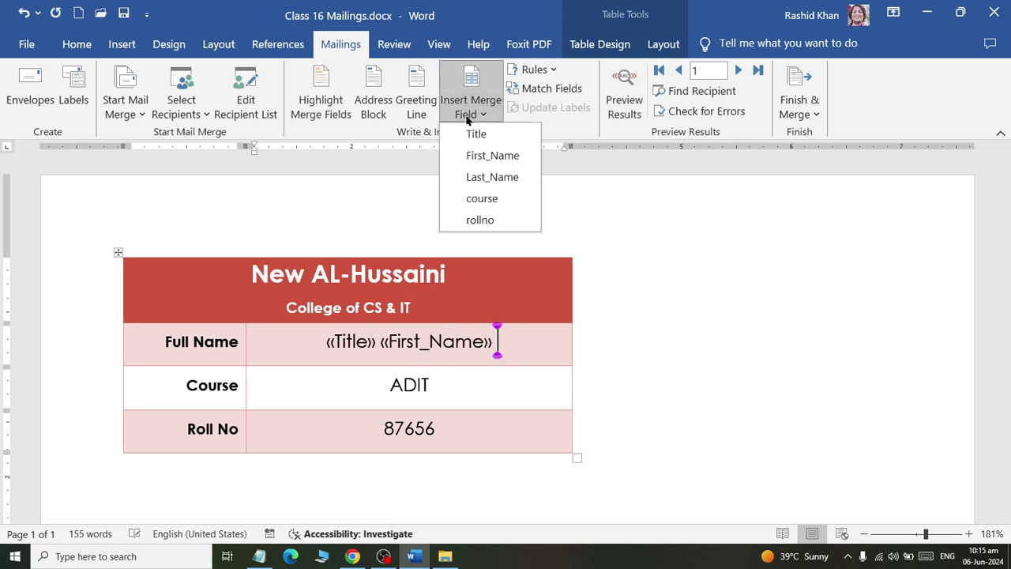
left_click(482, 177)
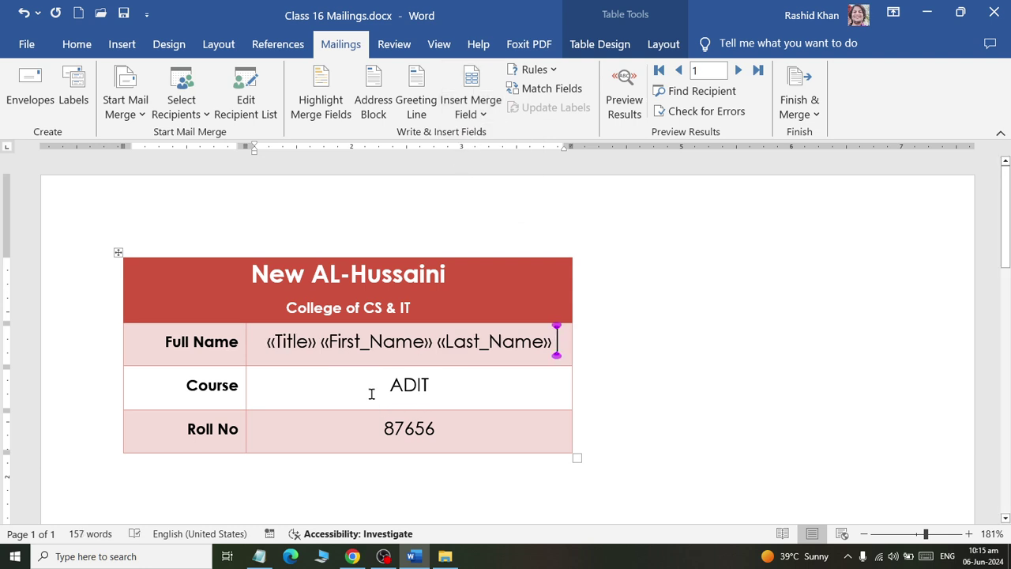
- Swap the sample course ADIT and the sample roll number for the «course» and «rollno» fields
double_click(409, 384)
left_click(458, 113)
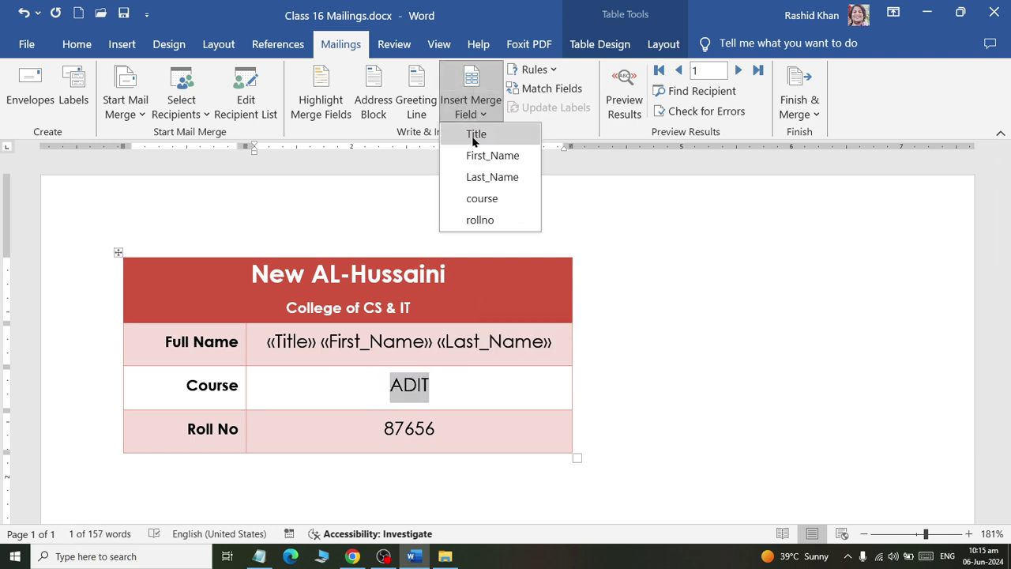
left_click(474, 200)
double_click(409, 428)
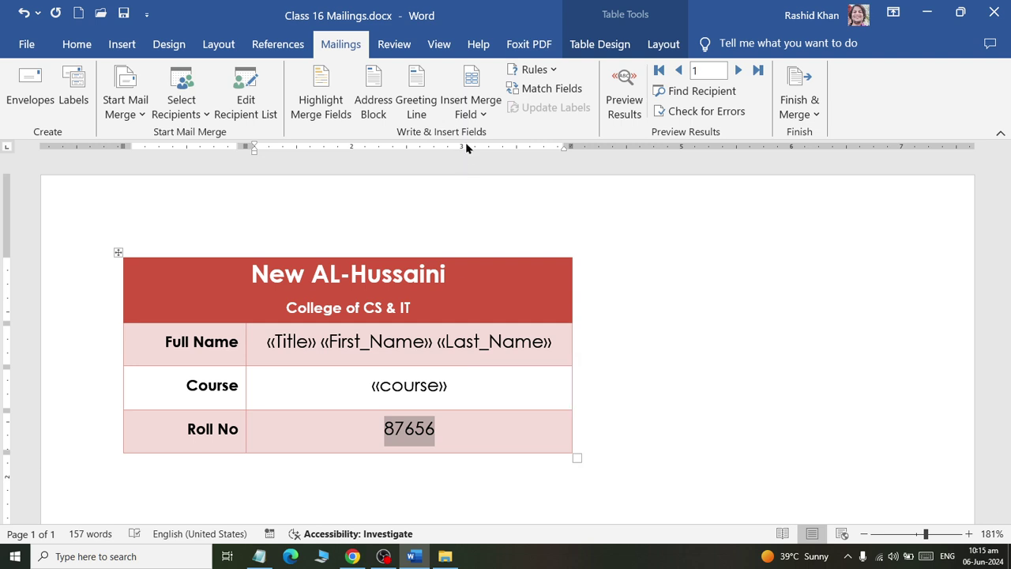
left_click(469, 106)
left_click(482, 223)
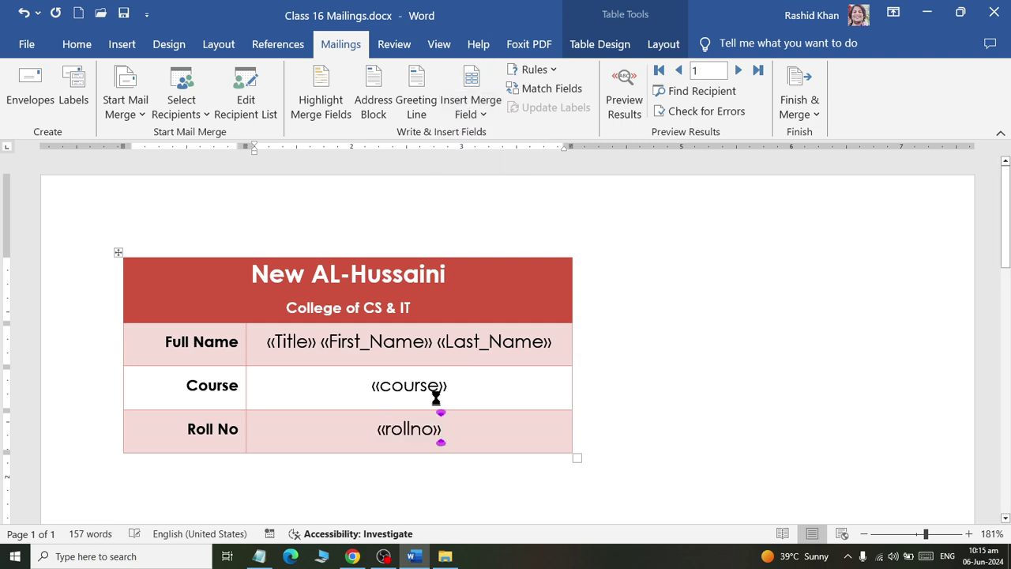
left_click_drag(195, 339, 210, 427)
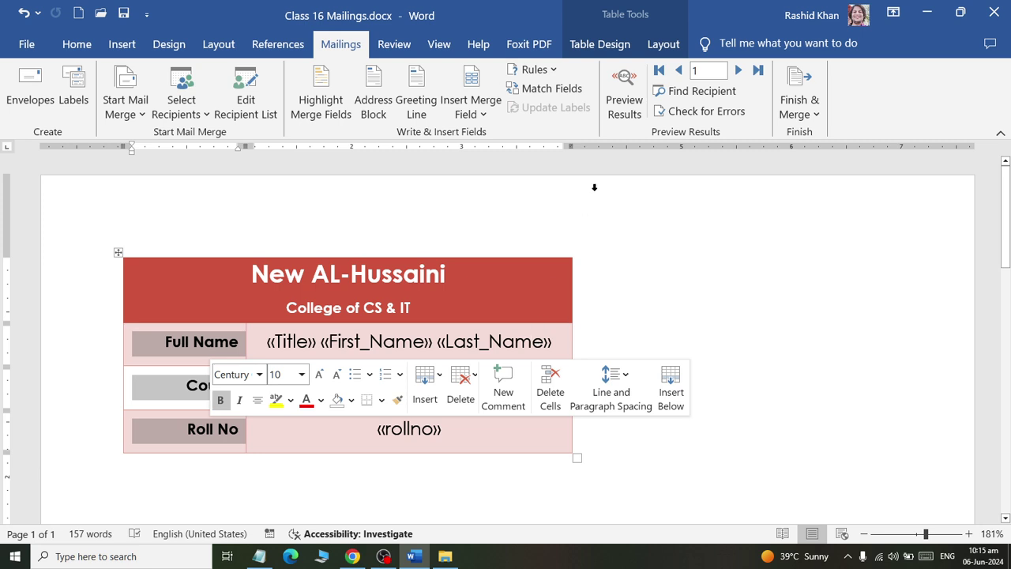
left_click(625, 108)
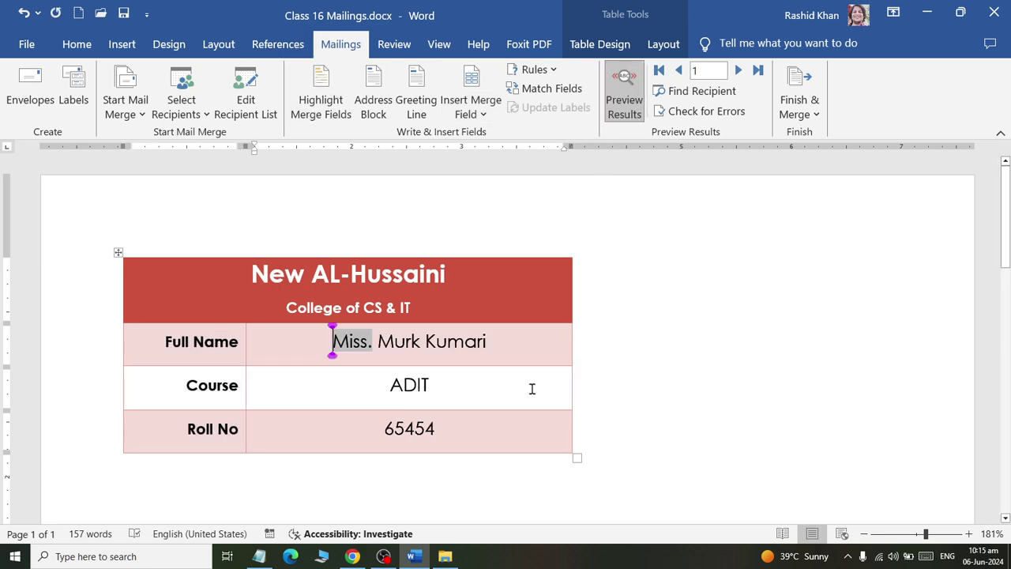
left_click(533, 388)
left_click(738, 71)
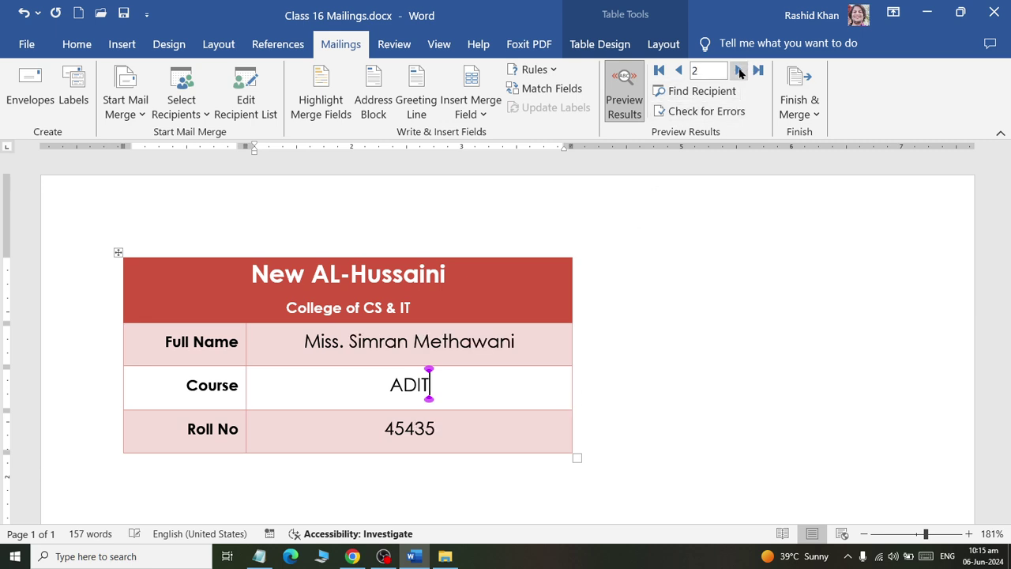
left_click(739, 71)
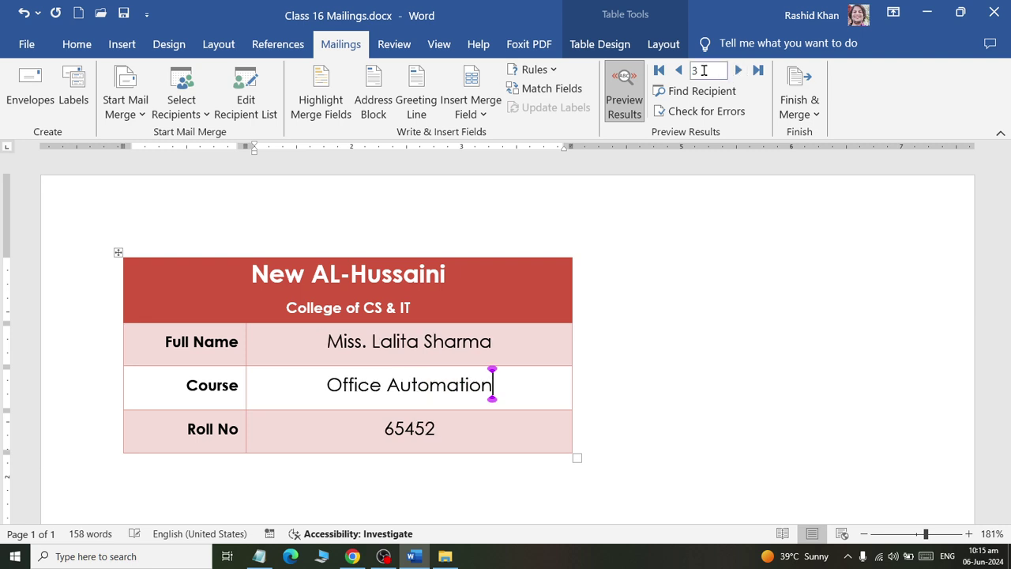
left_click(679, 71)
left_click(678, 71)
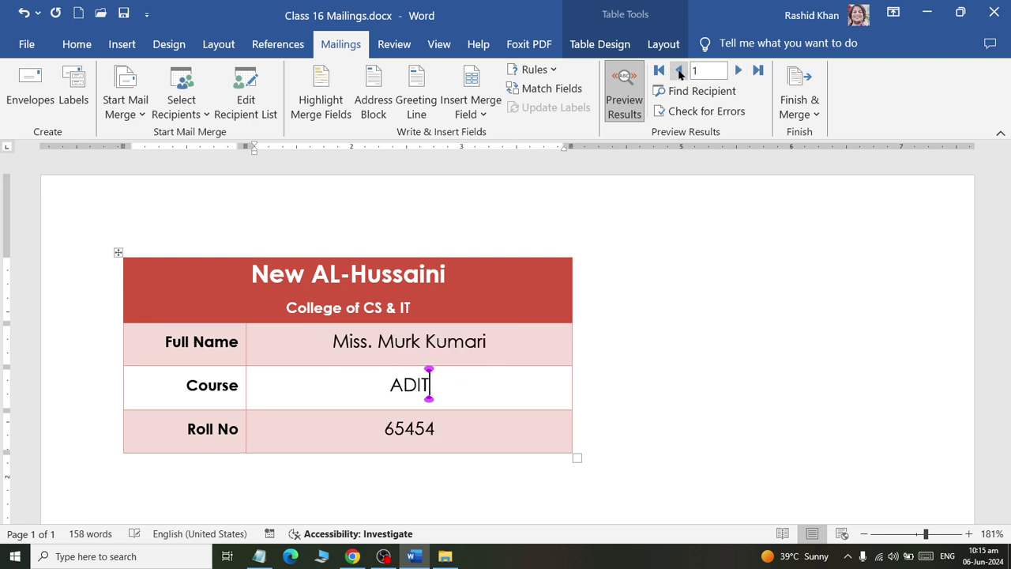
left_click(617, 96)
left_click(617, 95)
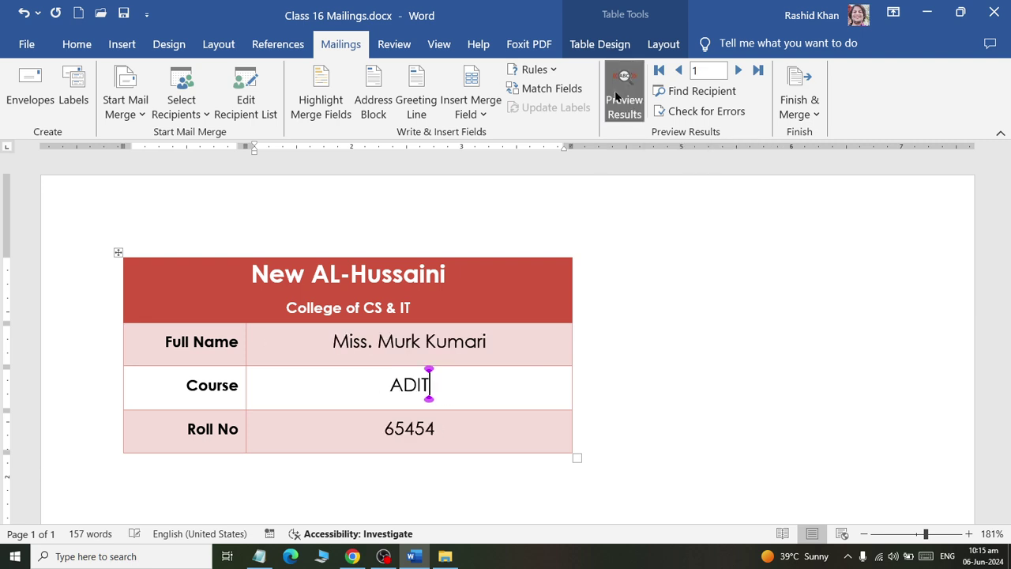
left_click(617, 95)
left_click(617, 95)
left_click(617, 96)
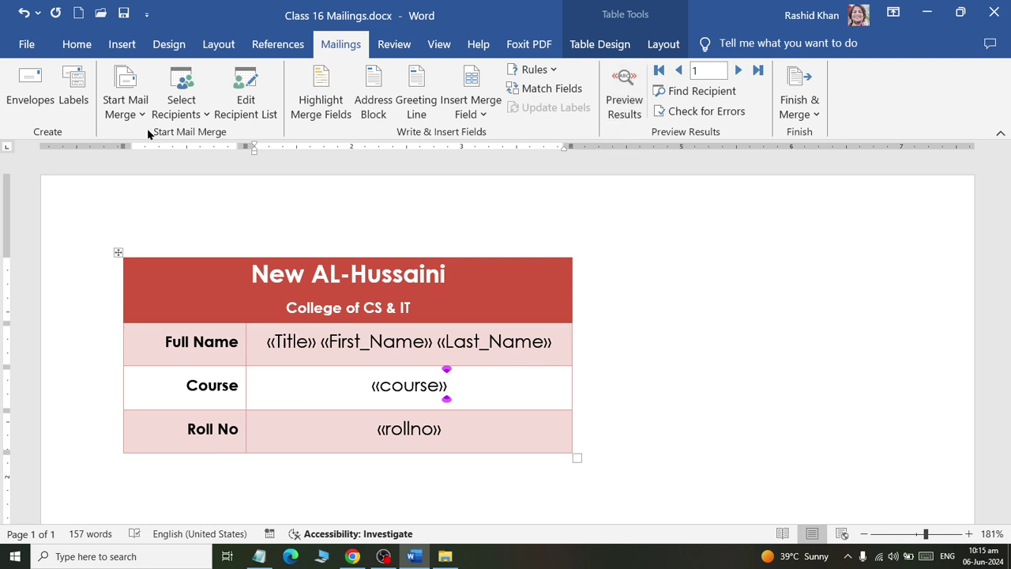
- Edit the Studnet List data source, adding a Miss. student on ADIT with her roll number
left_click(260, 116)
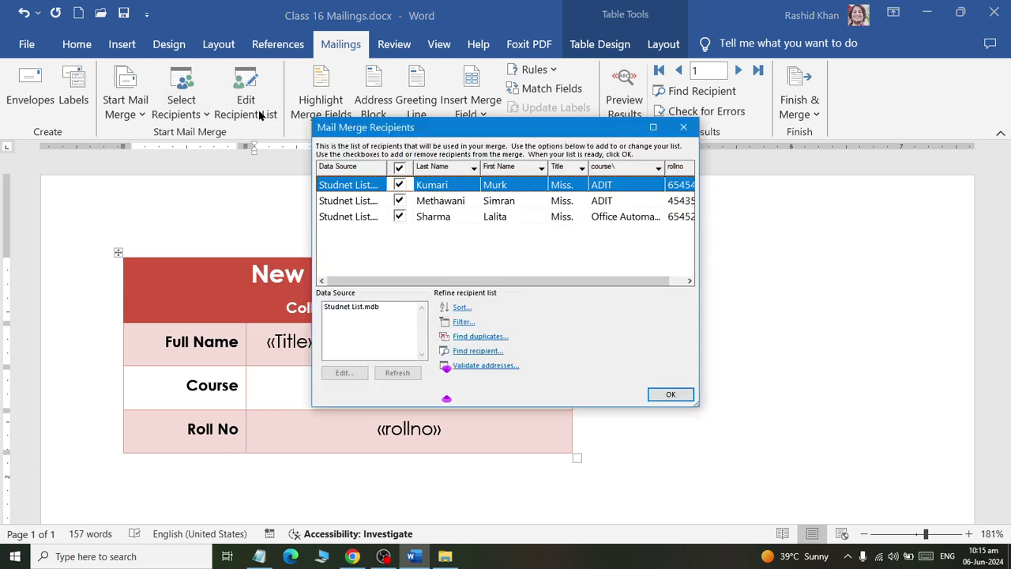
left_click(341, 308)
left_click(343, 372)
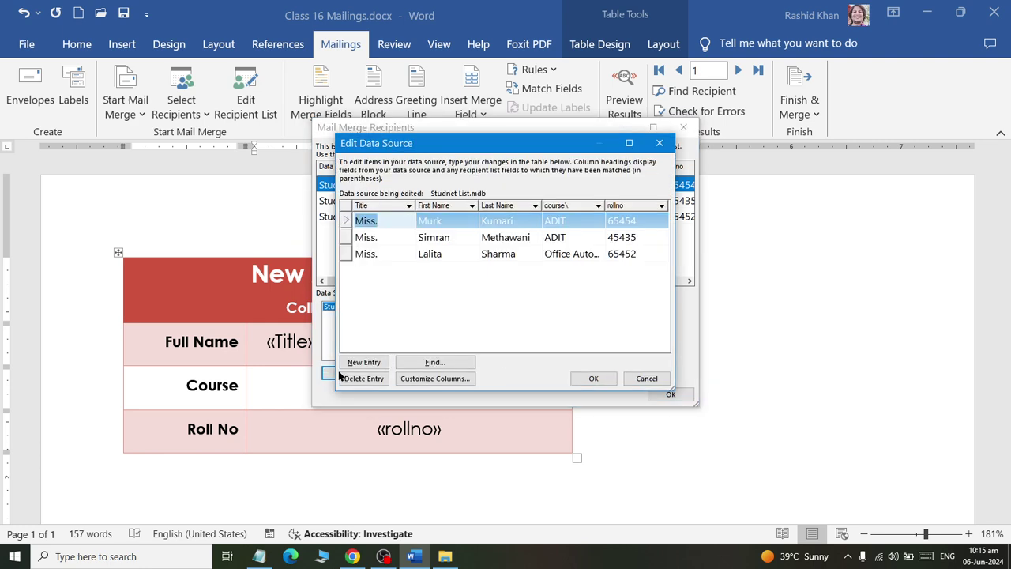
left_click(364, 362)
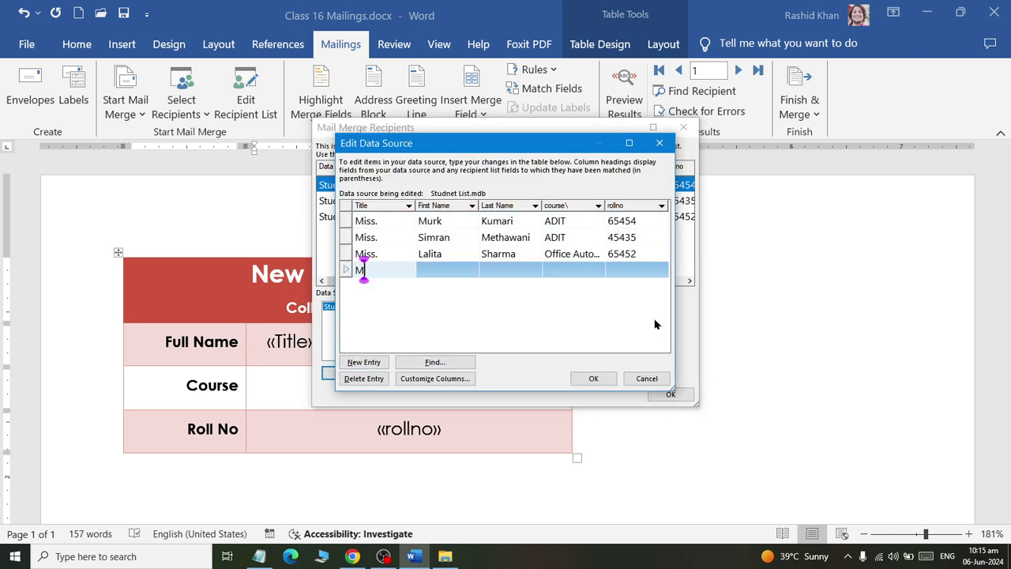
type("Miss.")
key("Tab")
type("Nisha")
key("Tab")
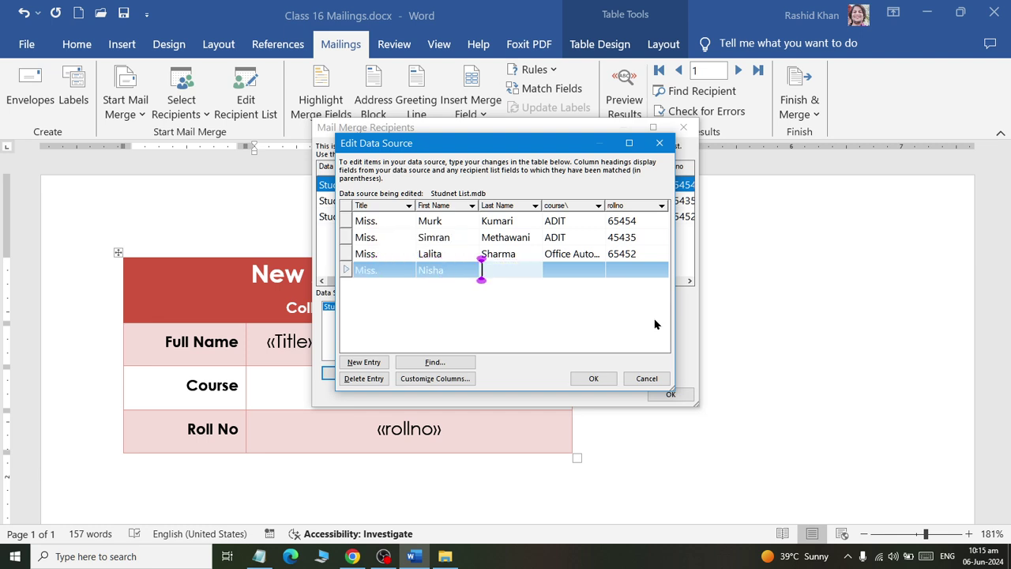
type("Sadhwani")
key("Tab")
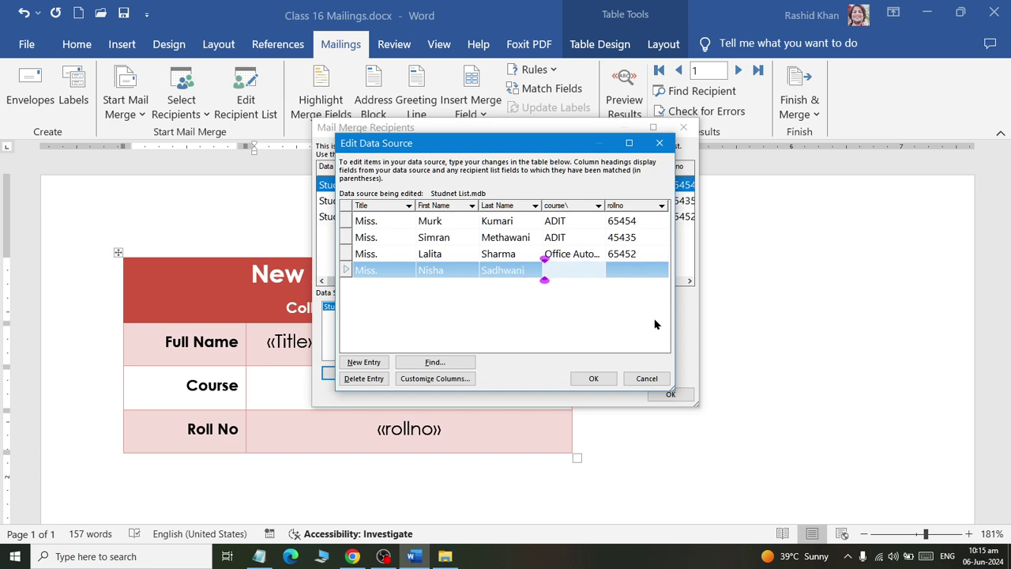
type("ADIT")
key("Tab")
type("5")
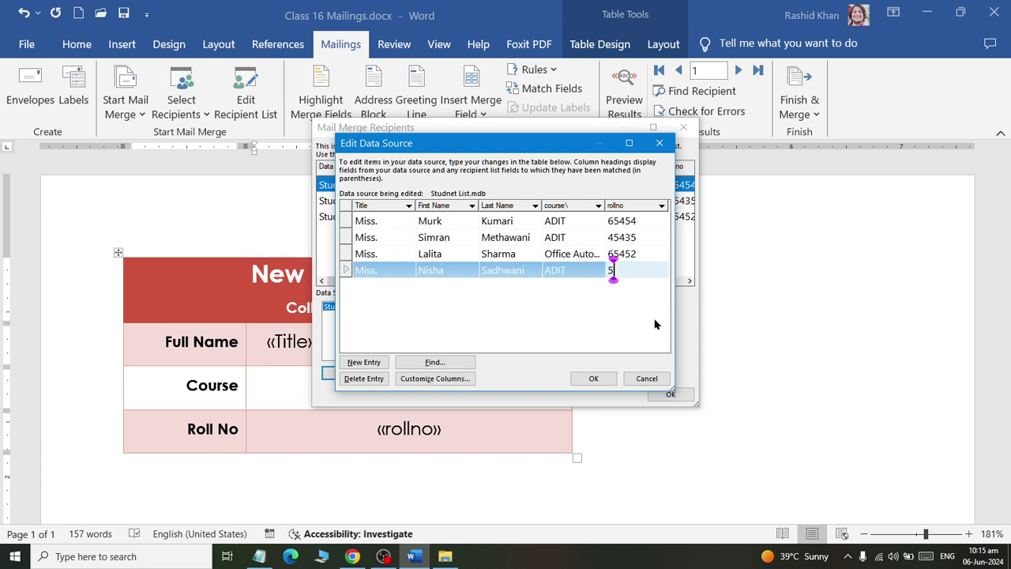
type("7656")
- Add a Mr. student on Short Course with his roll number, then accept and save the changes
left_click(386, 361)
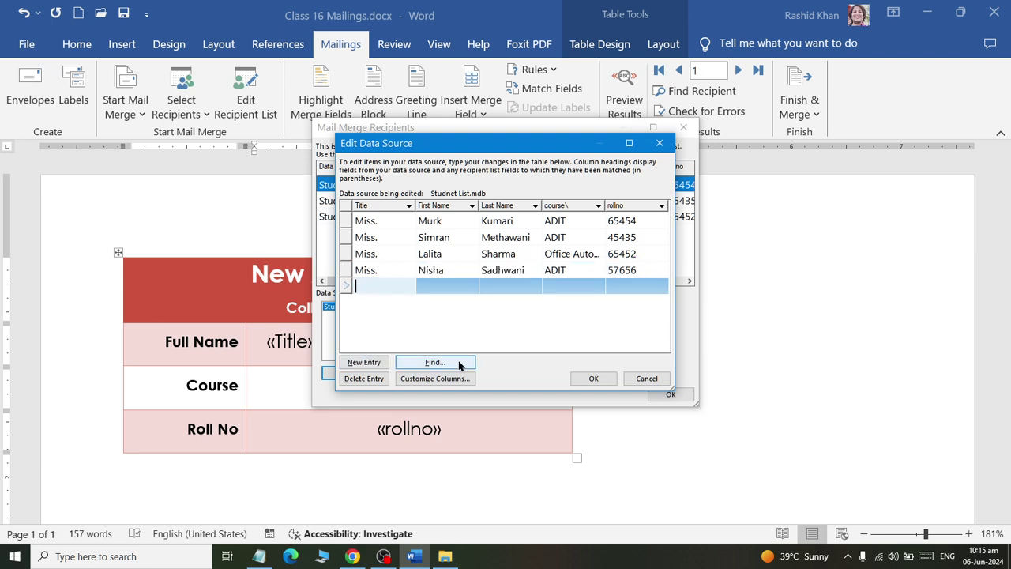
type("Mr.")
key("Tab")
type("K")
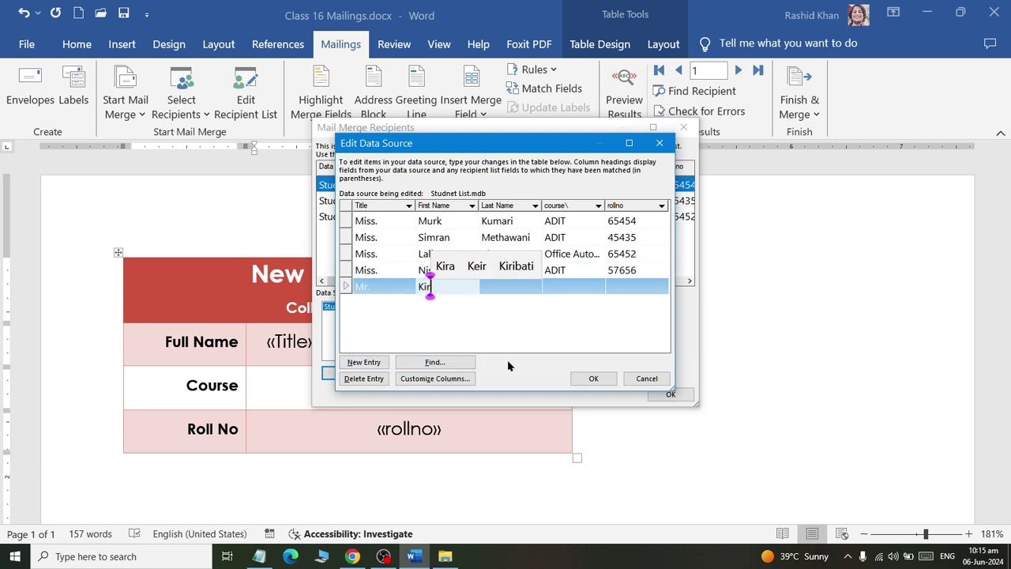
type("rishna")
key("Tab")
type("A")
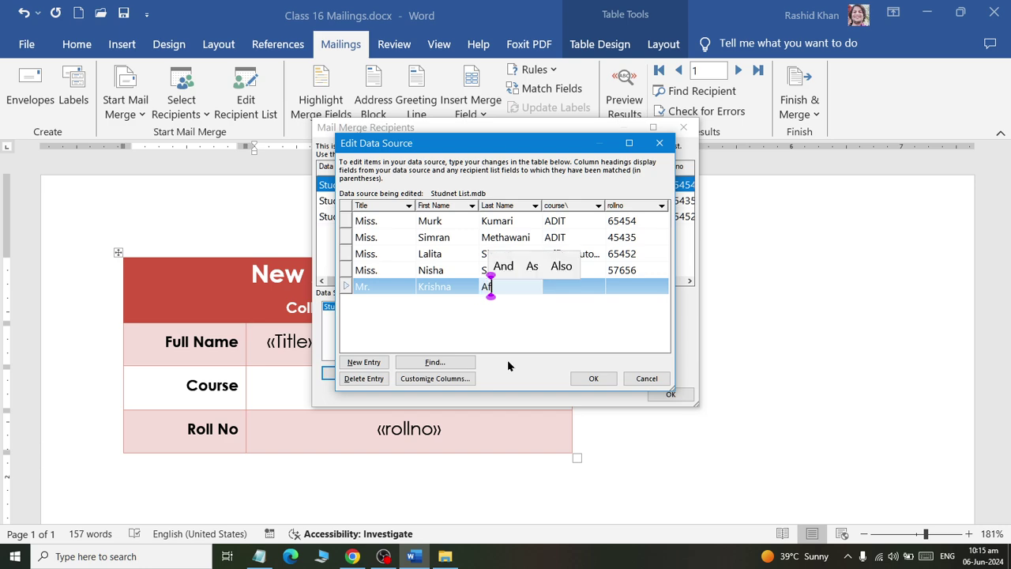
type("garwal")
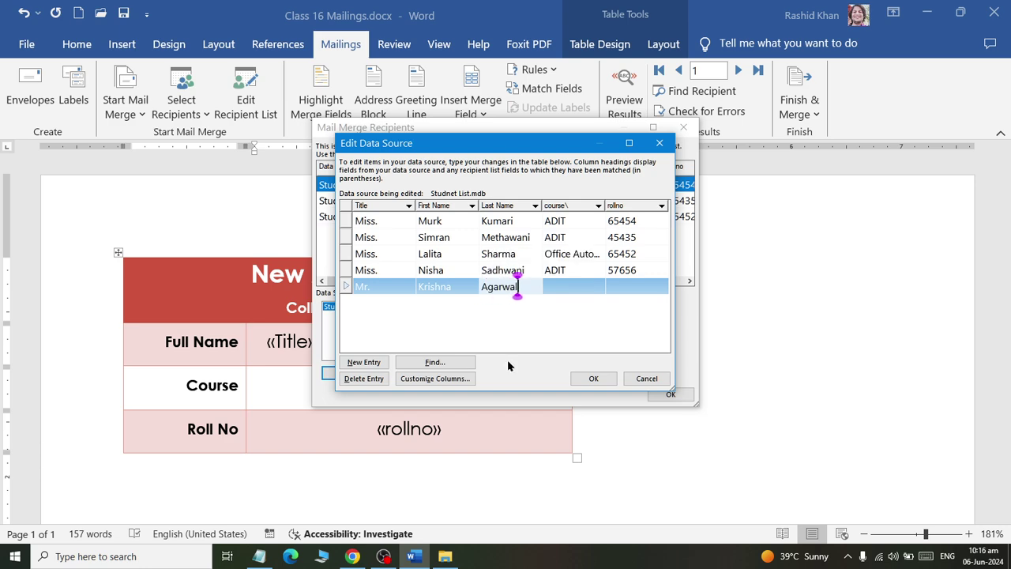
key("Tab")
type("S")
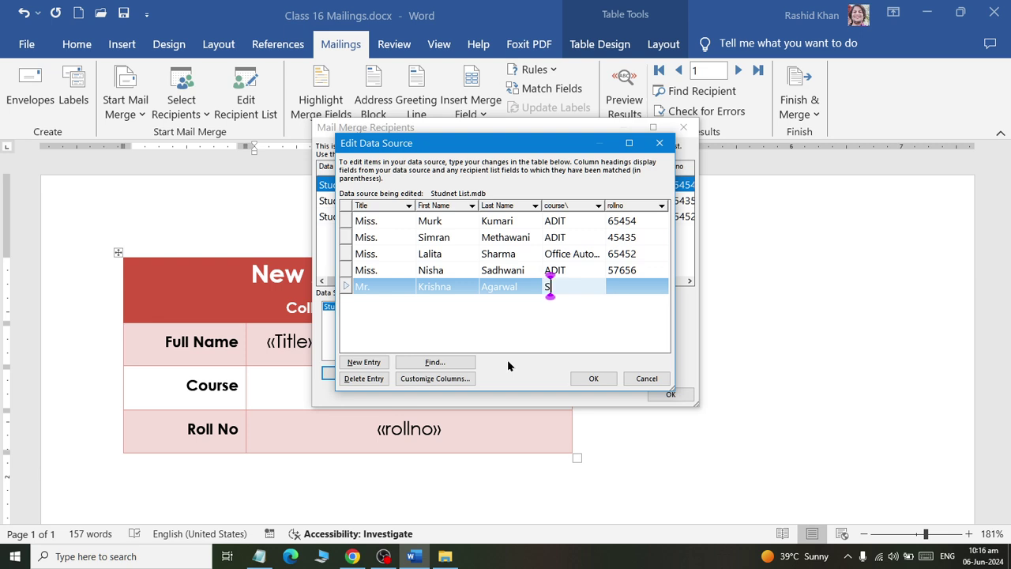
type("hort Course")
key("Tab")
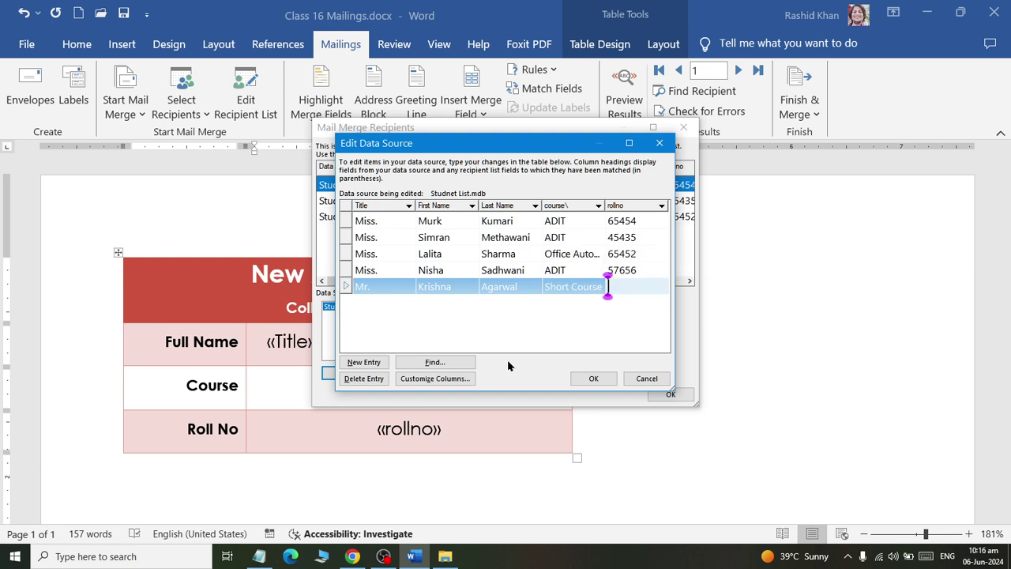
type("76545")
left_click(593, 379)
left_click(457, 309)
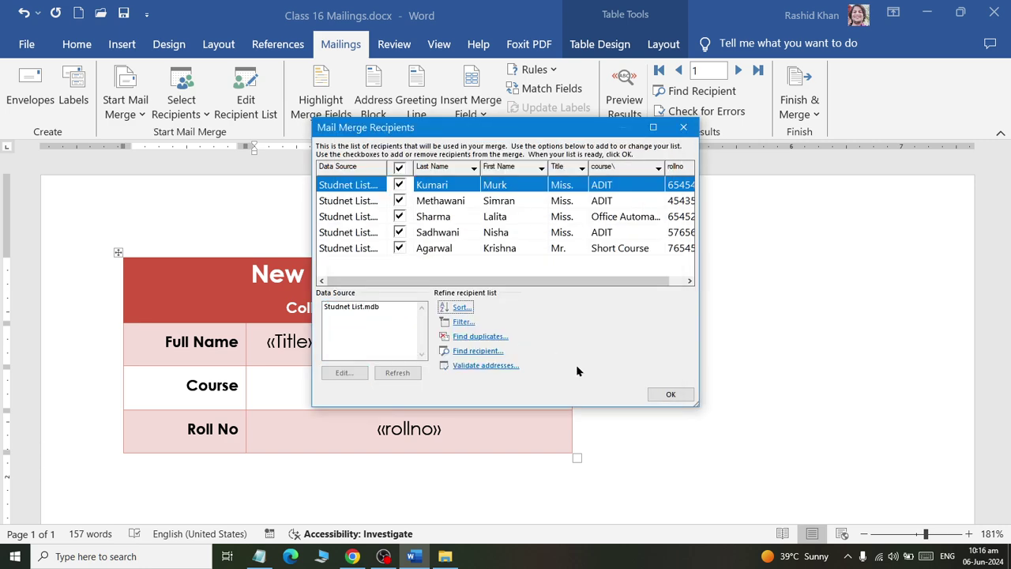
- Preview the card through all five student records, switch back to merge fields, and save
left_click(649, 395)
left_click(624, 95)
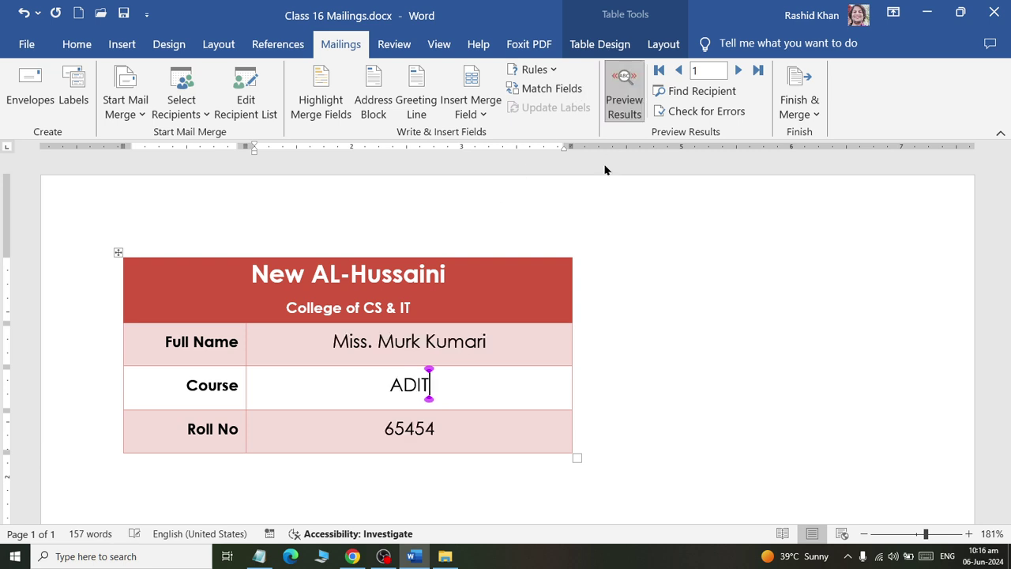
left_click(738, 71)
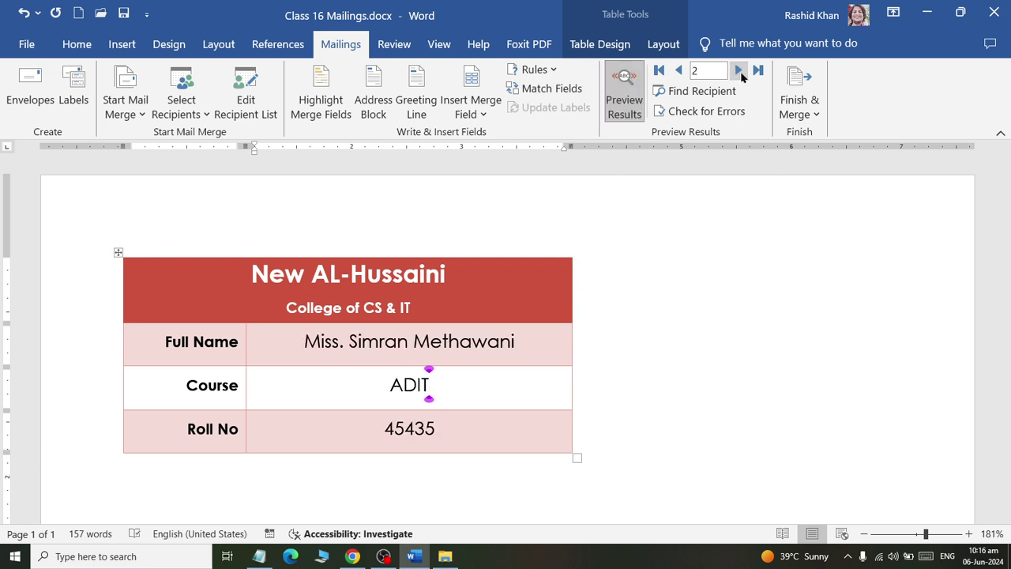
left_click(738, 70)
left_click(739, 70)
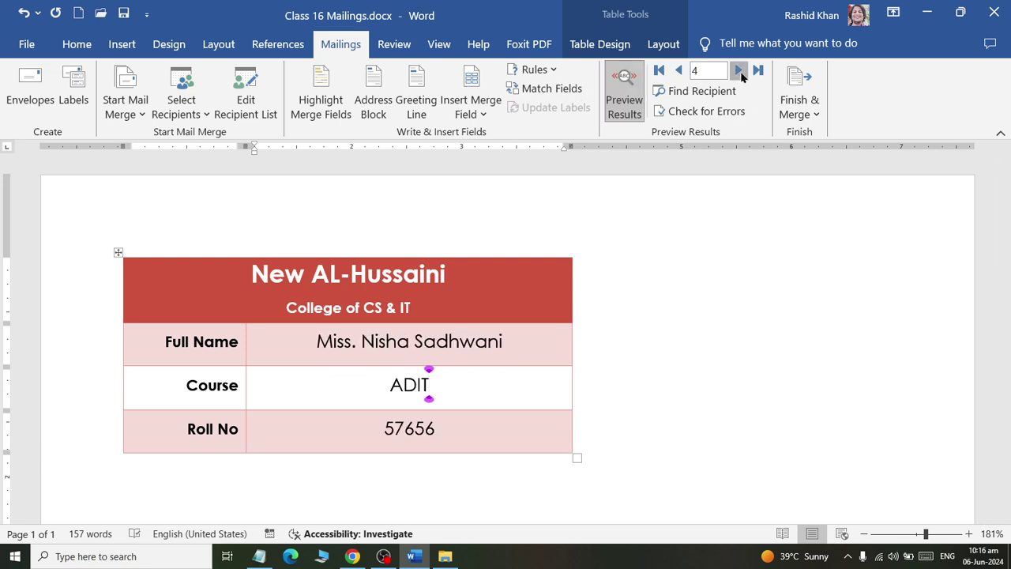
left_click(738, 71)
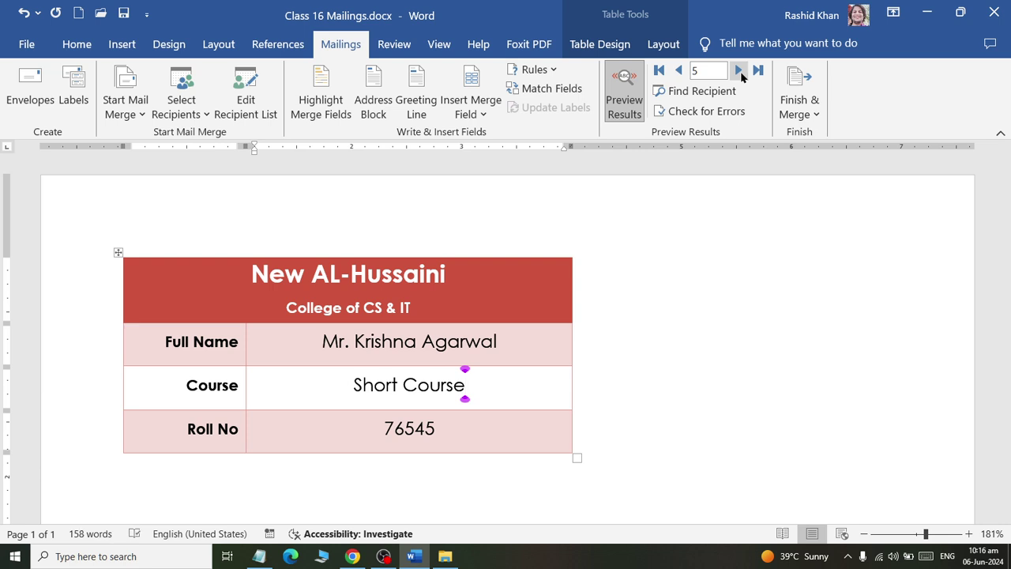
left_click(613, 101)
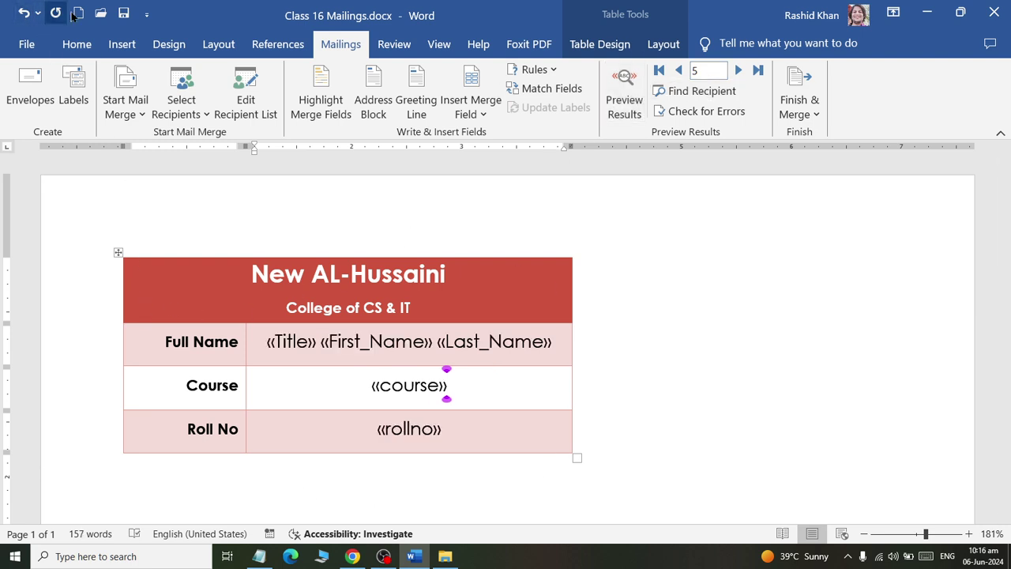
left_click(123, 13)
- Close Word, refresh the success folder, reopen Class 16 Mailings.docx and allow the SQL data prompt
left_click(994, 12)
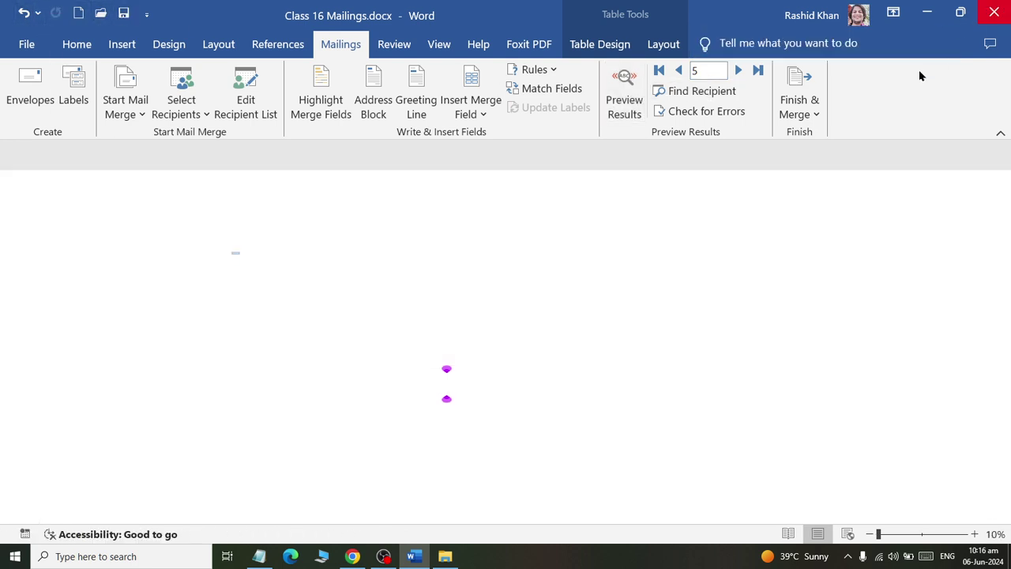
right_click(544, 354)
left_click(607, 161)
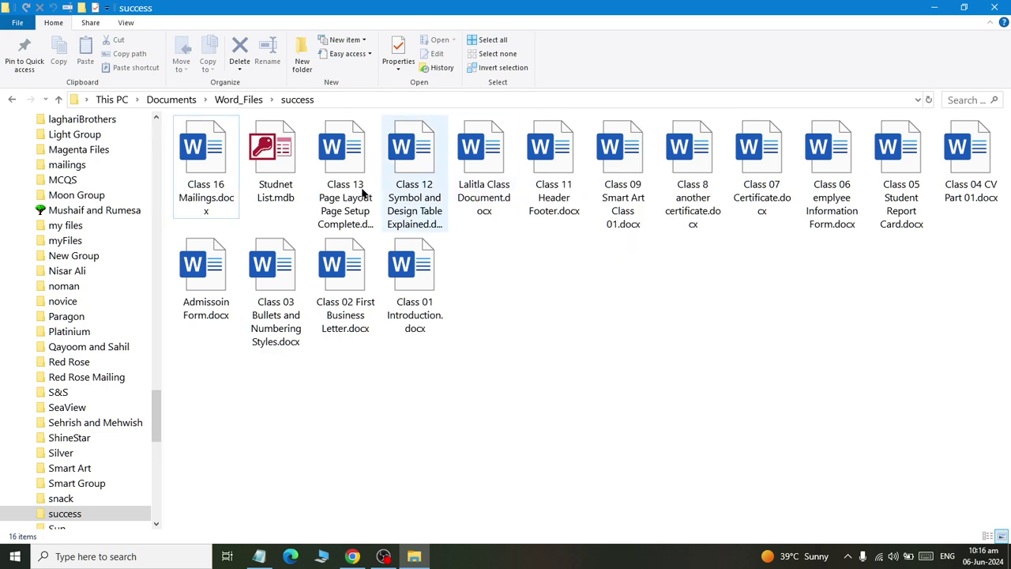
left_click(194, 184)
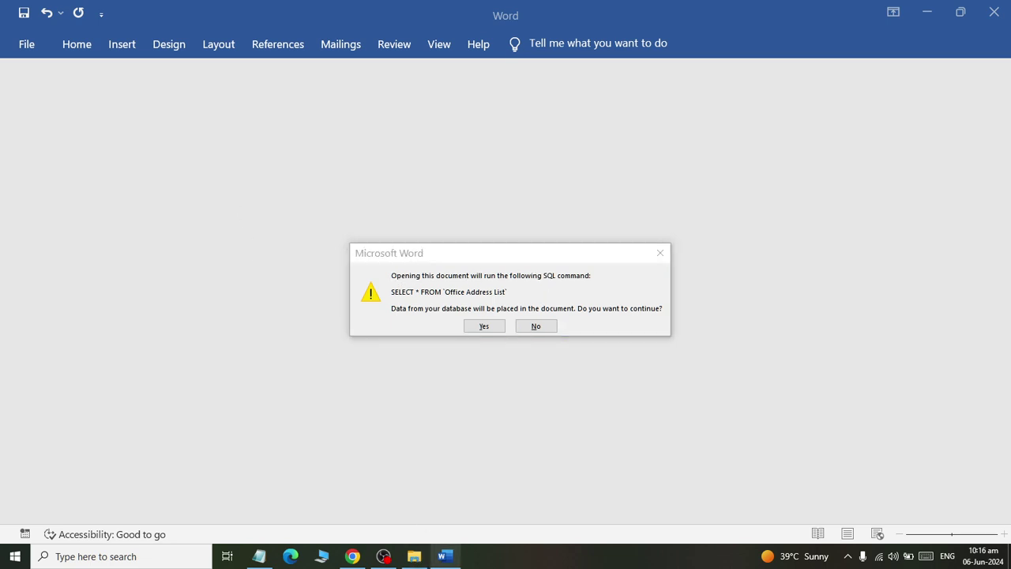
left_click(412, 557)
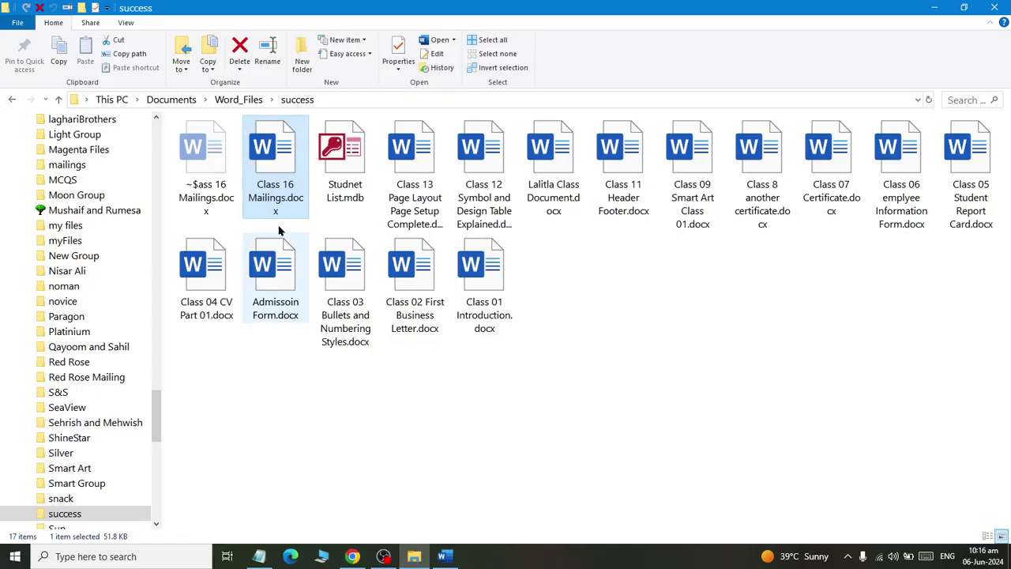
left_click(445, 556)
left_click(483, 326)
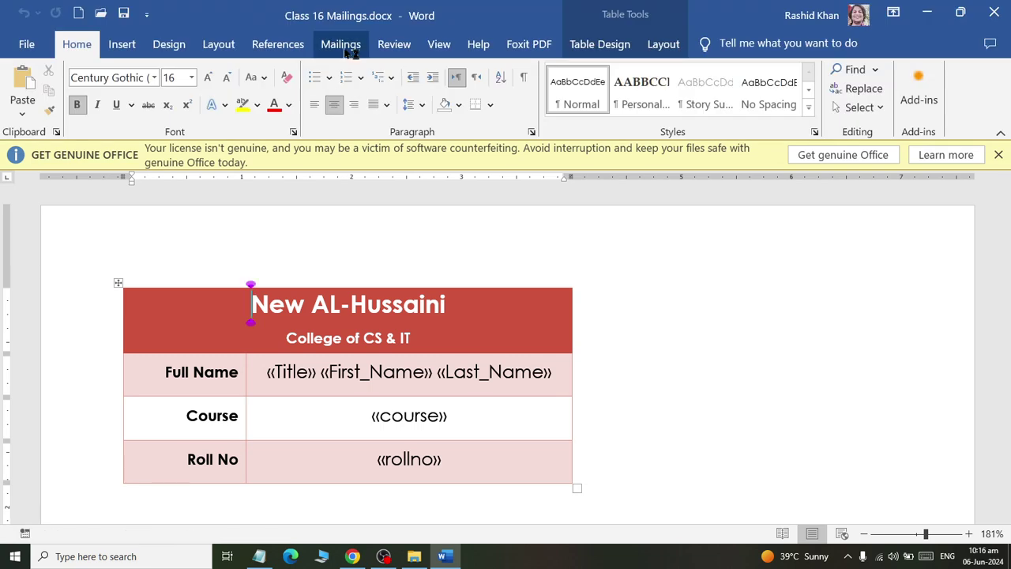
- Preview student records back and forth, return to merge fields, and dismiss the GET GENUINE OFFICE bar
left_click(346, 45)
left_click(620, 94)
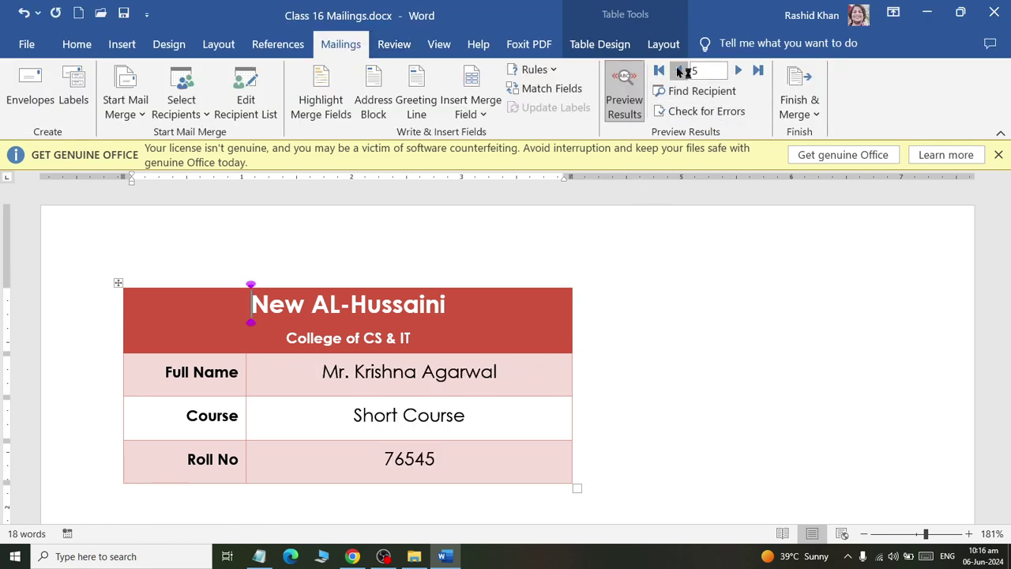
left_click(678, 70)
left_click(678, 71)
left_click(737, 70)
left_click(738, 70)
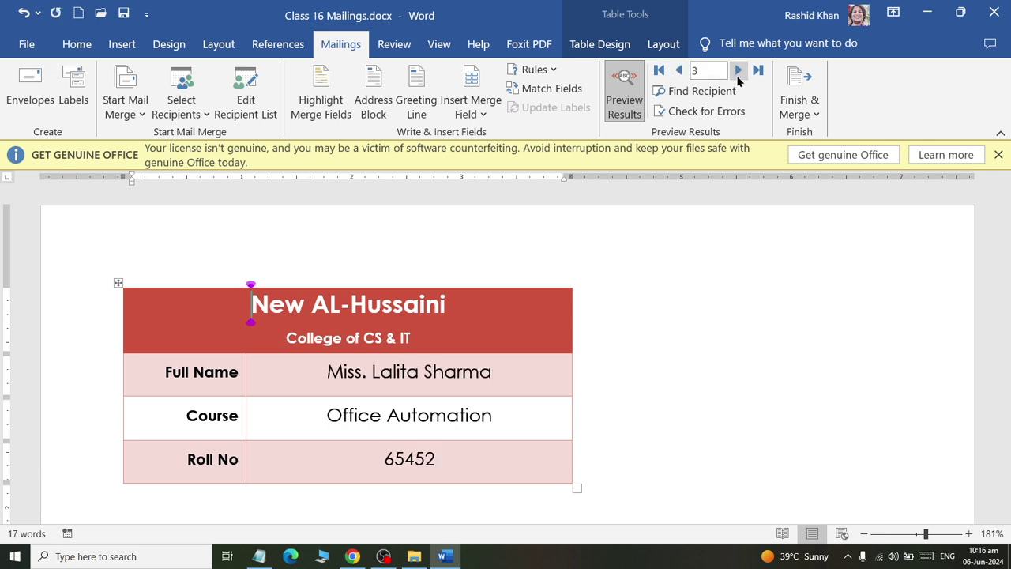
left_click(738, 70)
left_click(737, 71)
left_click(620, 101)
left_click(472, 371)
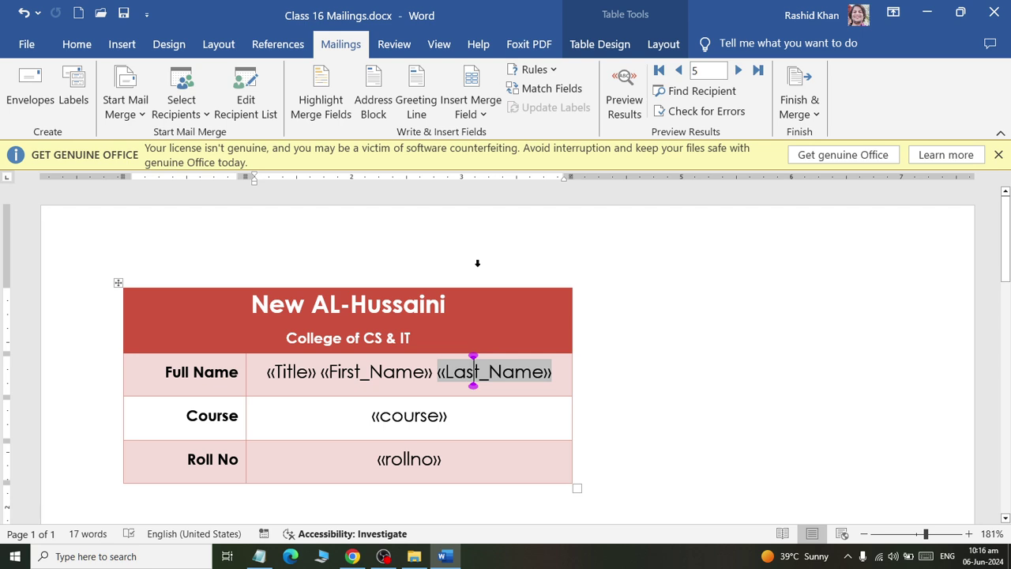
left_click(999, 155)
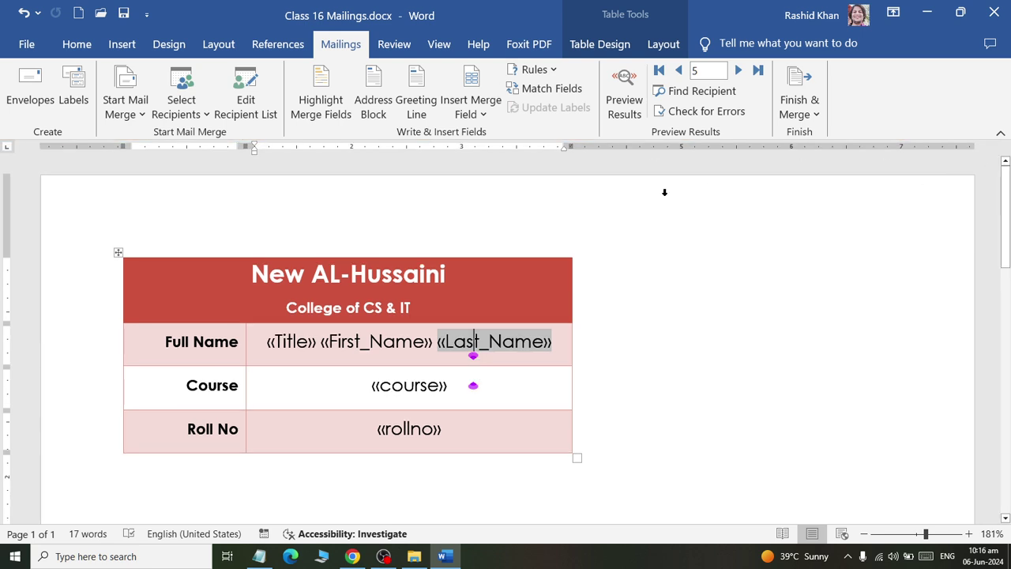
- Merge all records into a new document, then close that result without saving
left_click(814, 111)
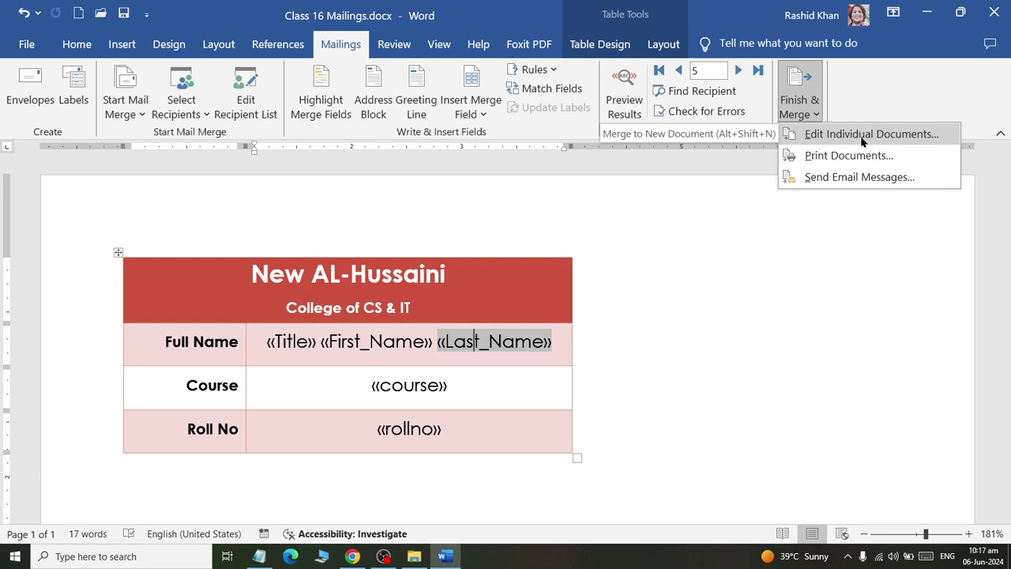
left_click(862, 136)
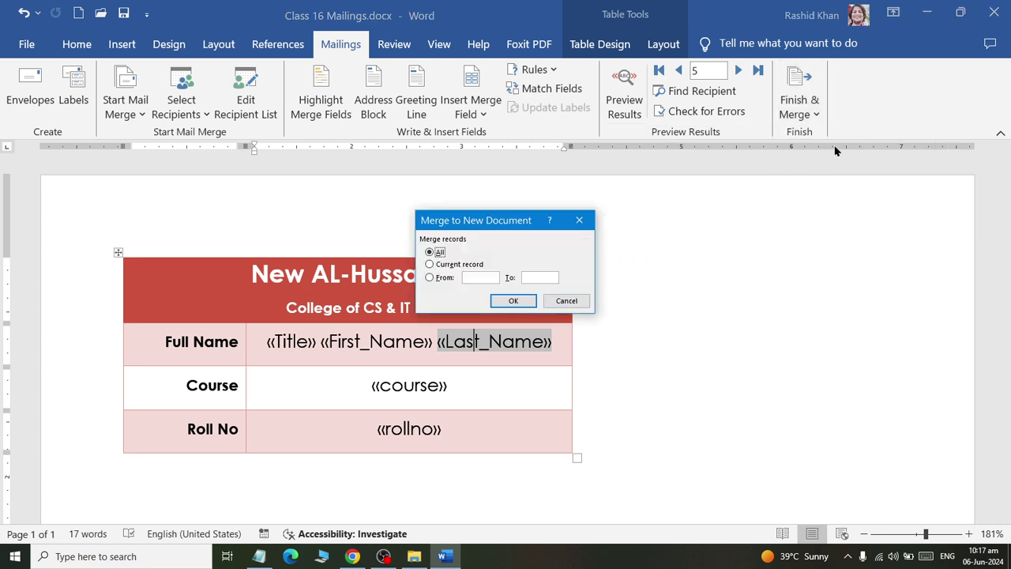
left_click(514, 300)
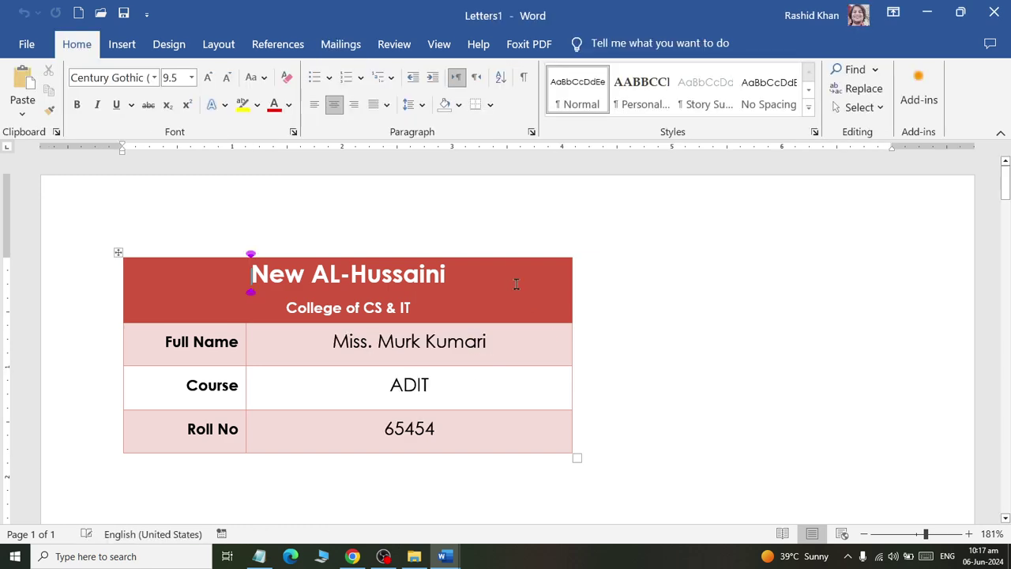
double_click(485, 16)
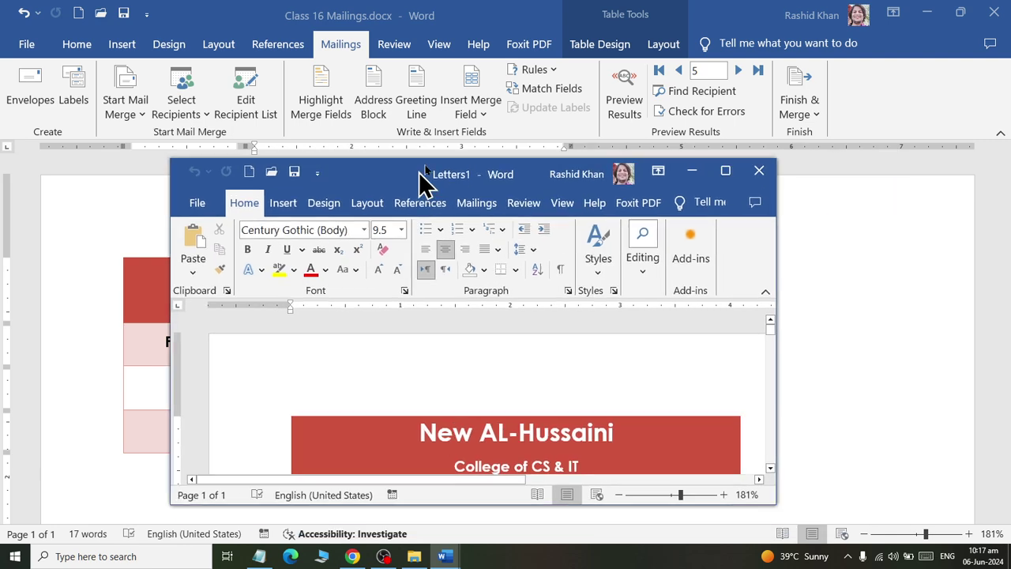
left_click_drag(419, 169, 483, 165)
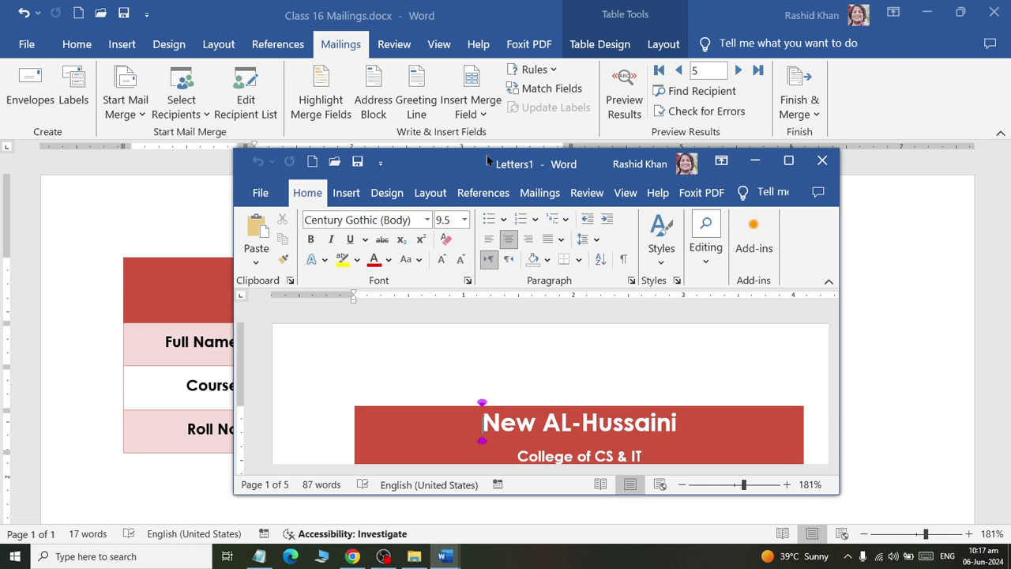
left_click(821, 161)
left_click(601, 424)
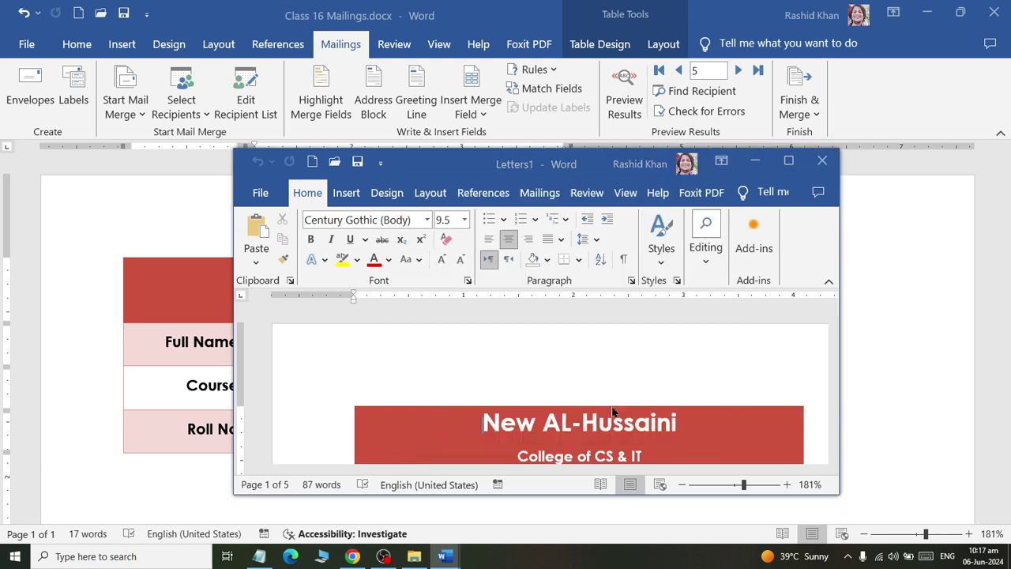
- Merge all five records into a new document again and maximize the Letters2 window
left_click(799, 106)
left_click(821, 131)
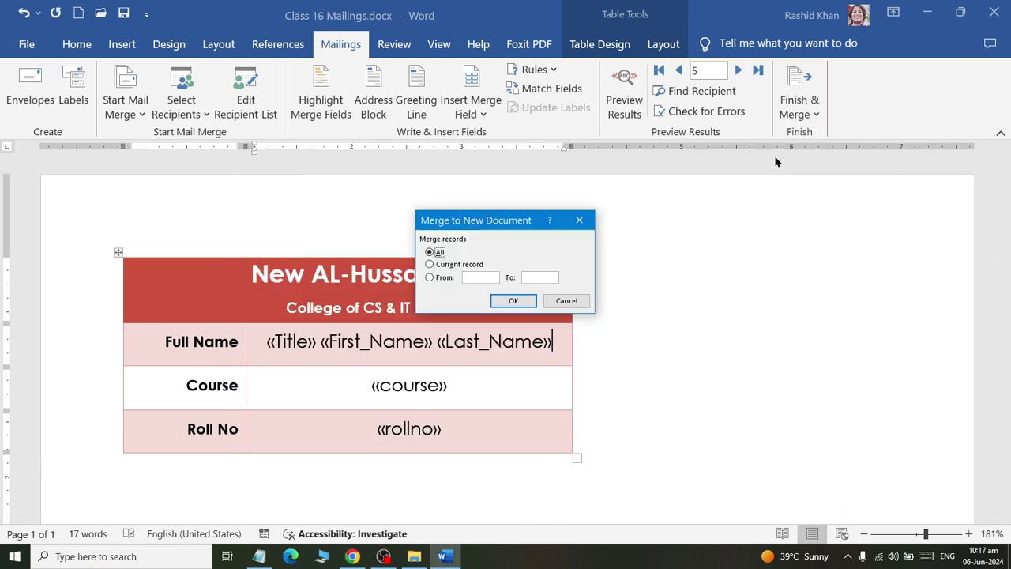
left_click(513, 300)
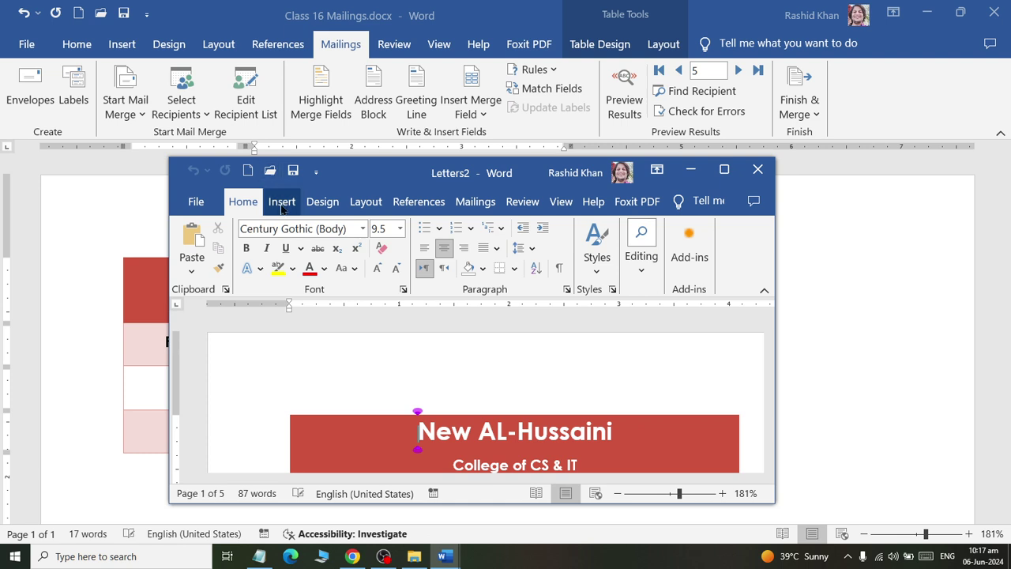
left_click(128, 15)
mouse_move(444, 556)
left_click(514, 490)
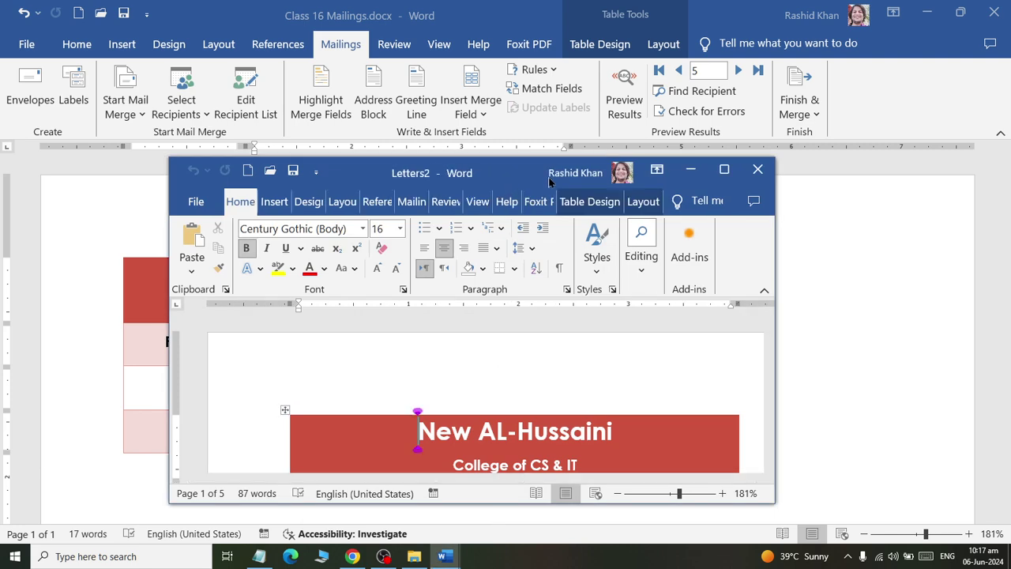
left_click(724, 169)
- Save the merged Letters2 document as 'All Student Cards' in Word_Files\success
left_click(1004, 181)
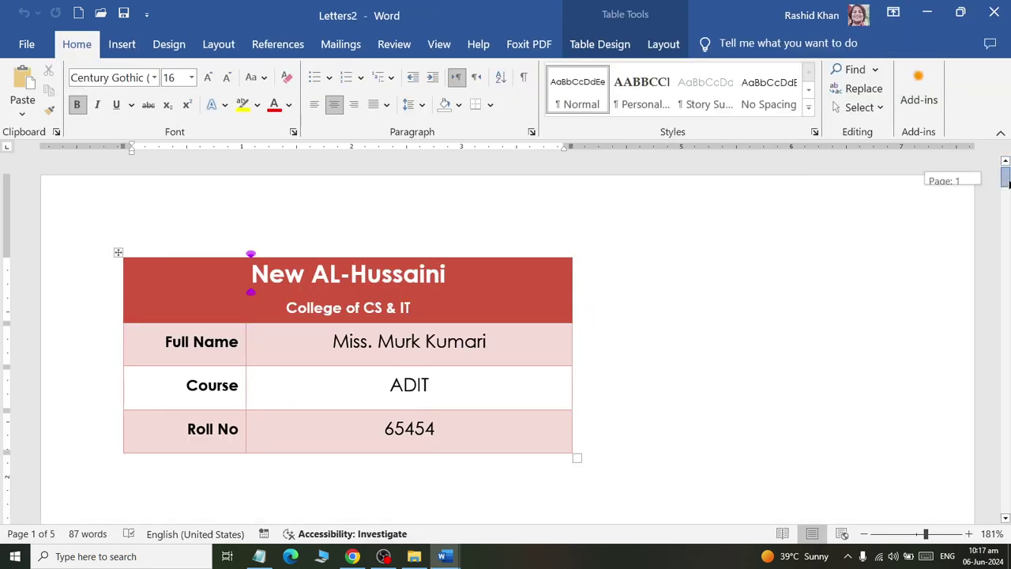
mouse_move(1007, 182)
left_mouse_down()
mouse_move(993, 462)
mouse_move(955, 77)
left_mouse_up()
left_click(123, 14)
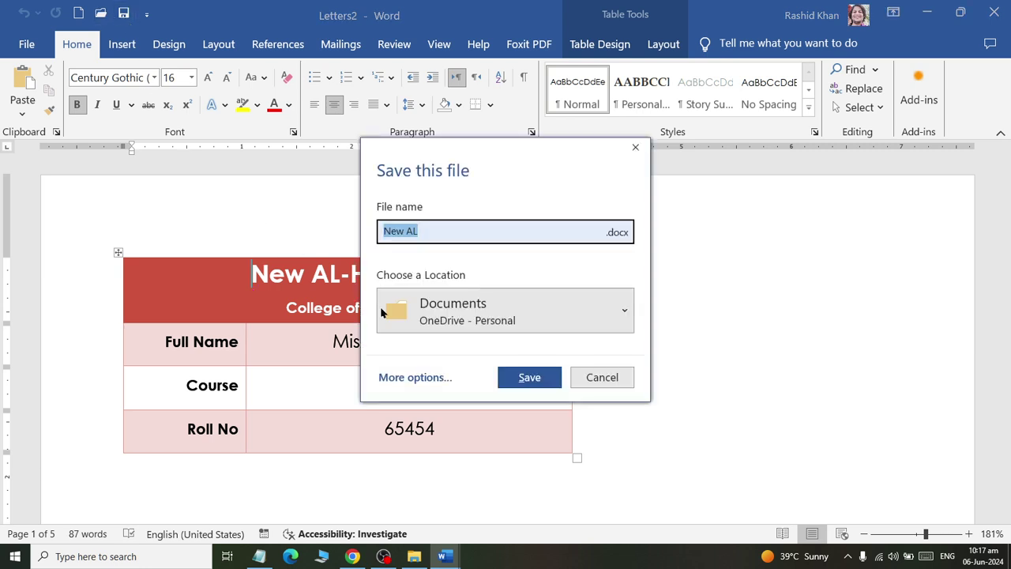
left_click(415, 377)
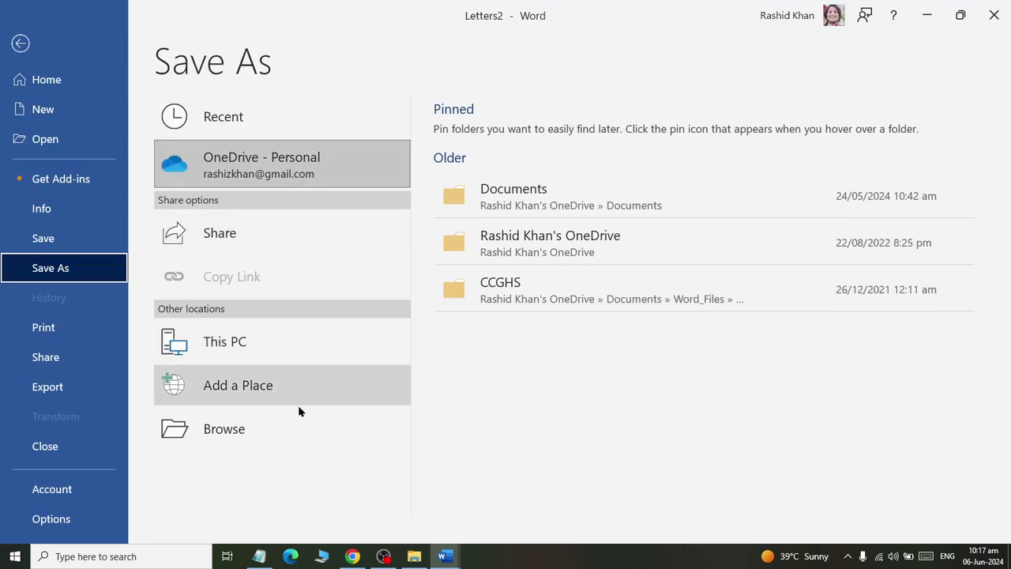
left_click(289, 419)
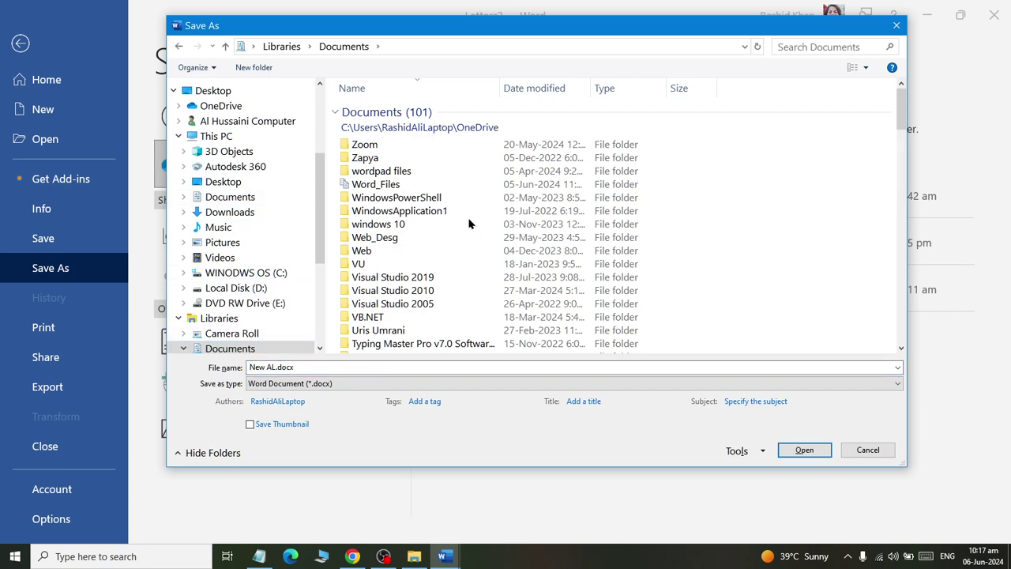
key("w")
key("w")
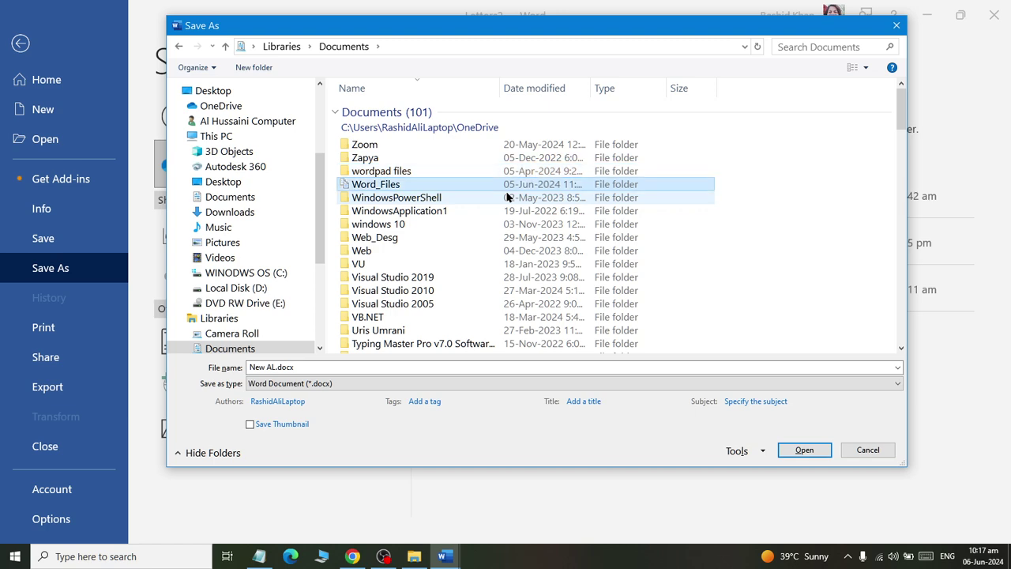
key("Return")
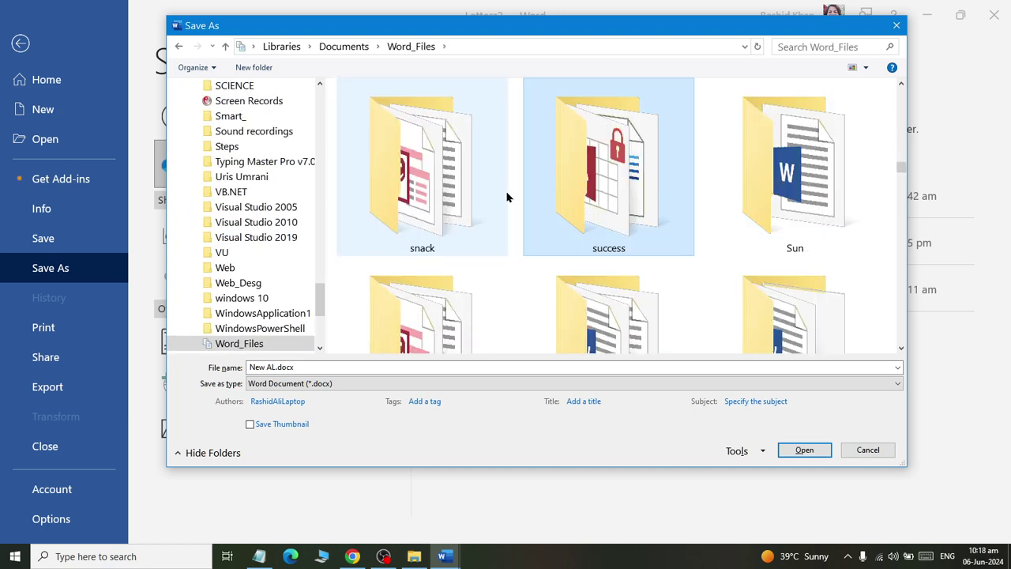
key("Return")
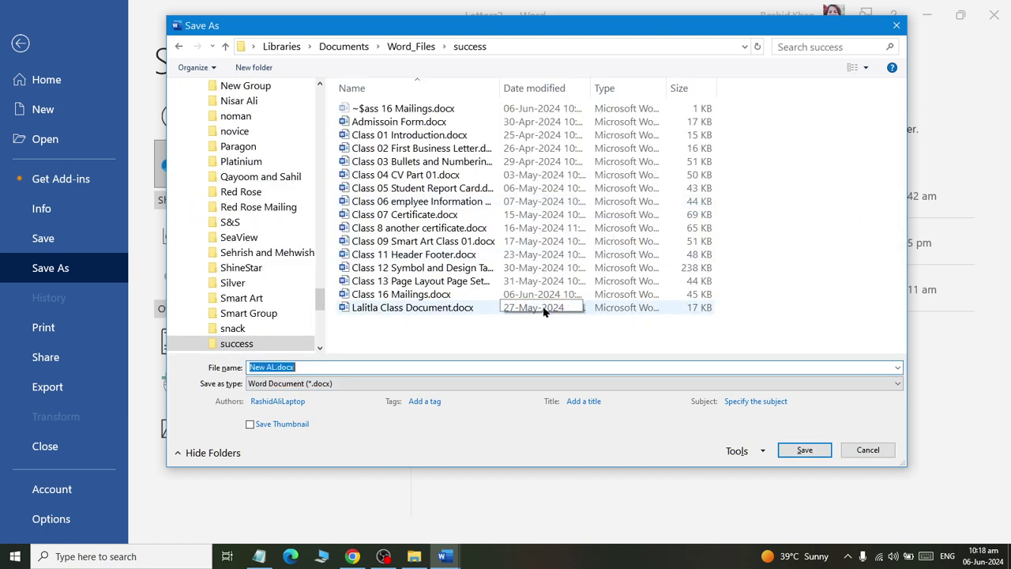
type("All Stu")
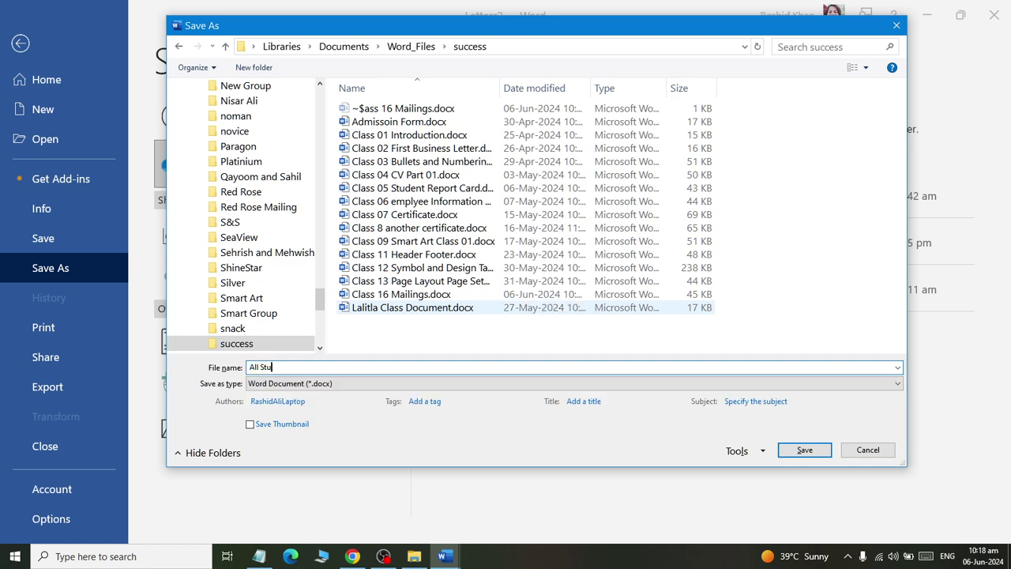
type("dent Cards")
key("Return")
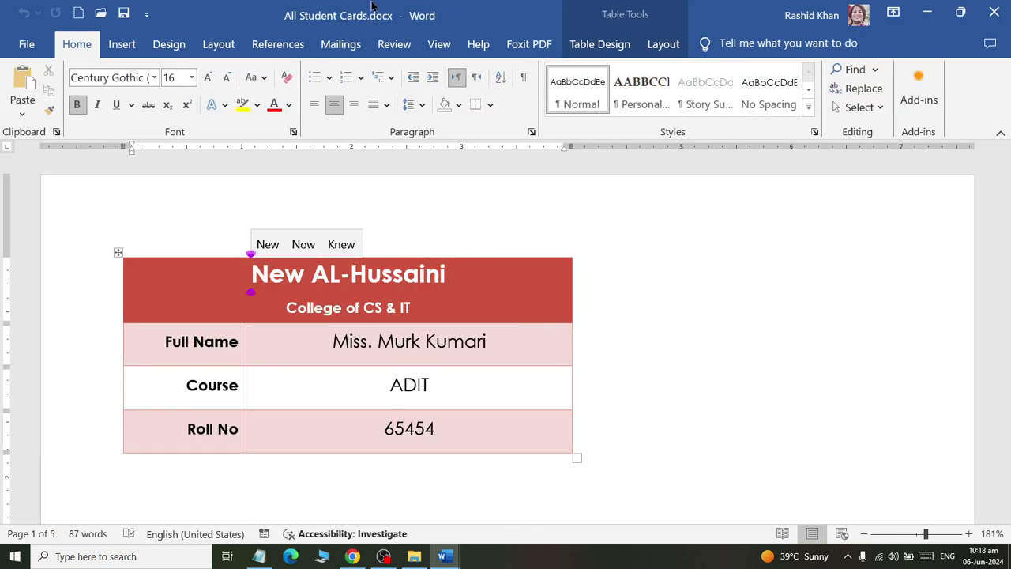
- Publish All Student Cards as a PDF via Export > Create PDF/XPS, then close its window
left_click(26, 44)
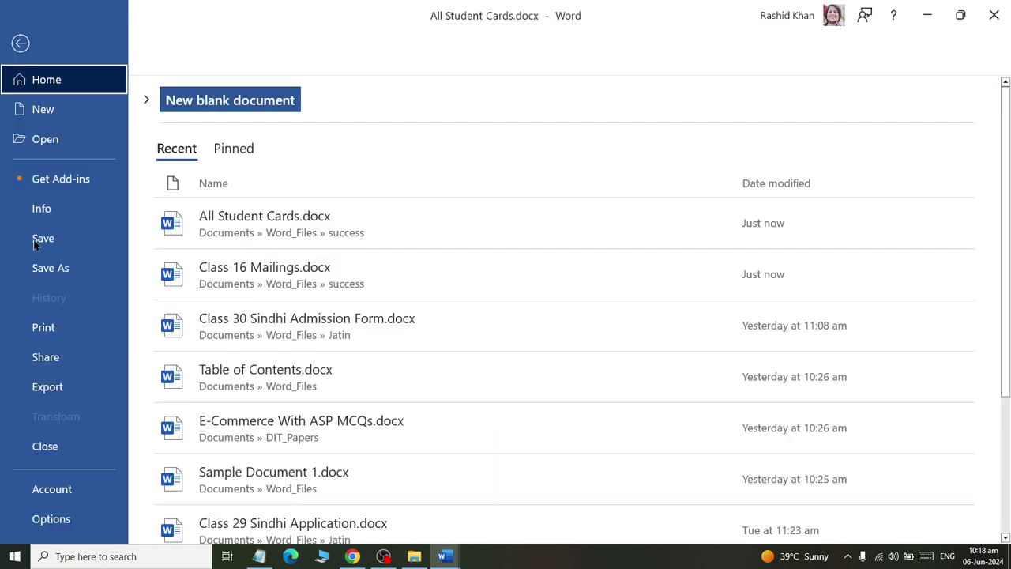
left_click(60, 399)
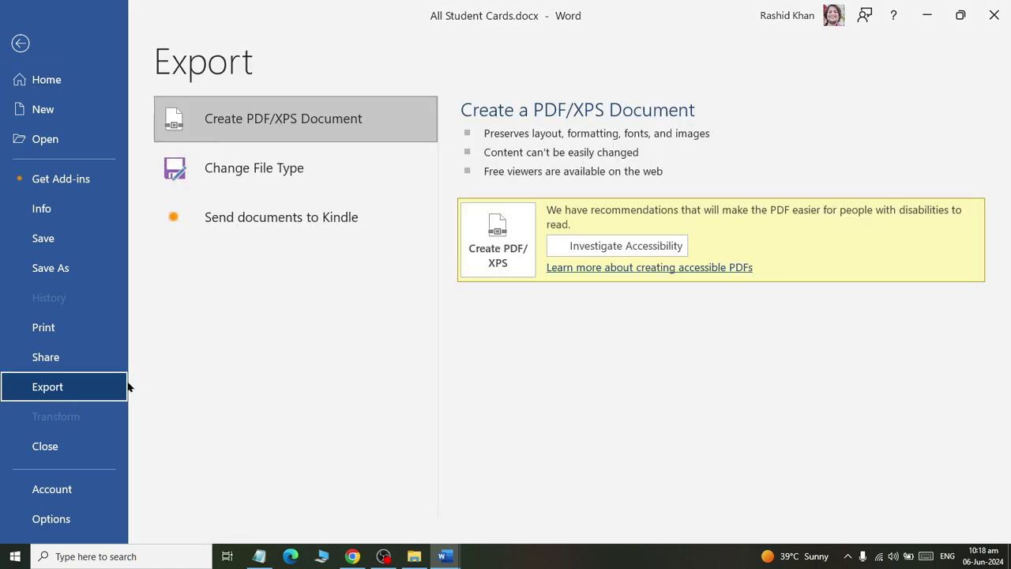
left_click(473, 251)
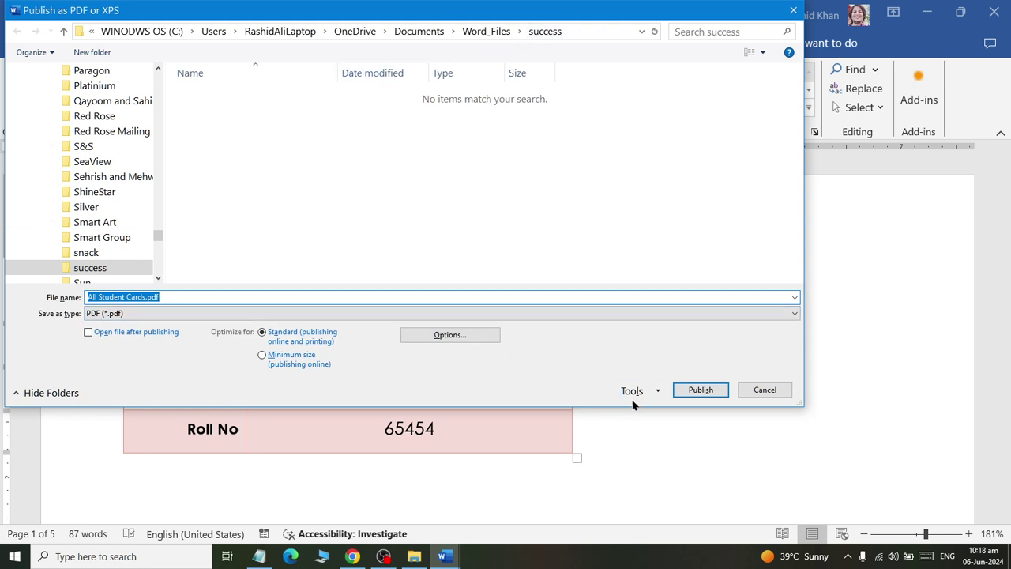
left_click(694, 390)
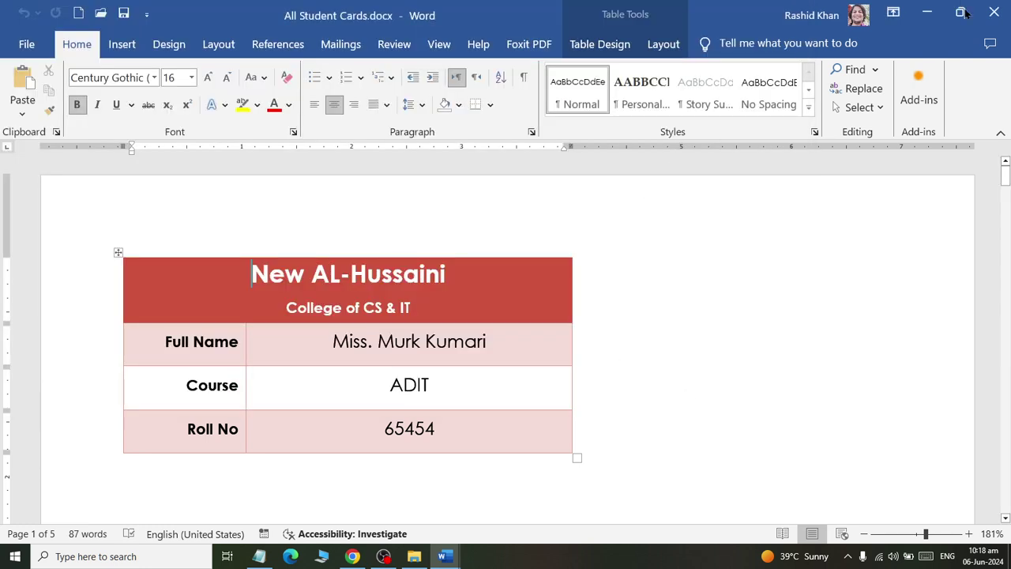
left_click(995, 13)
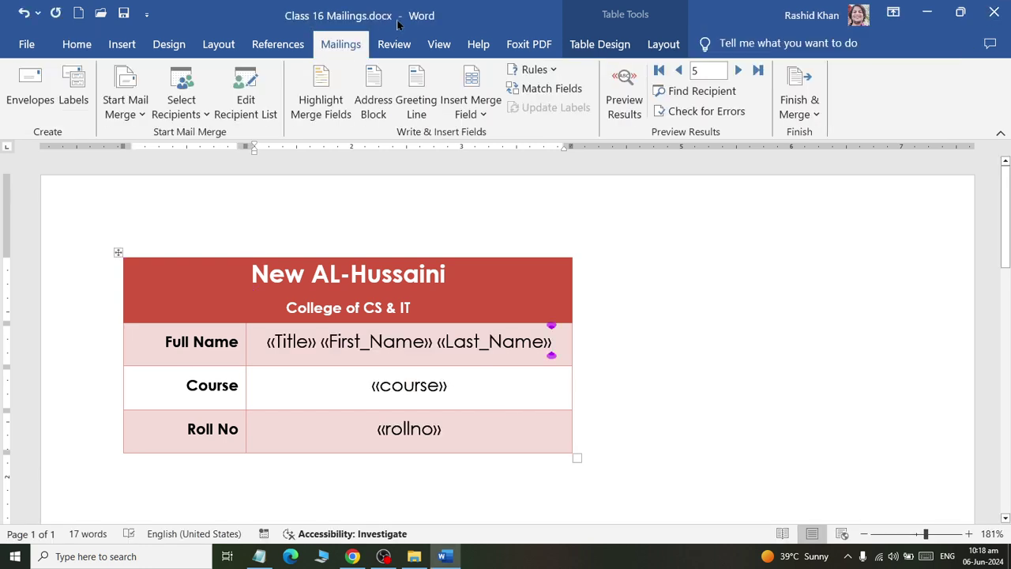
- Save and close the Class 16 Mailings document, then refresh the success folder listing
left_click(994, 13)
left_click(448, 404)
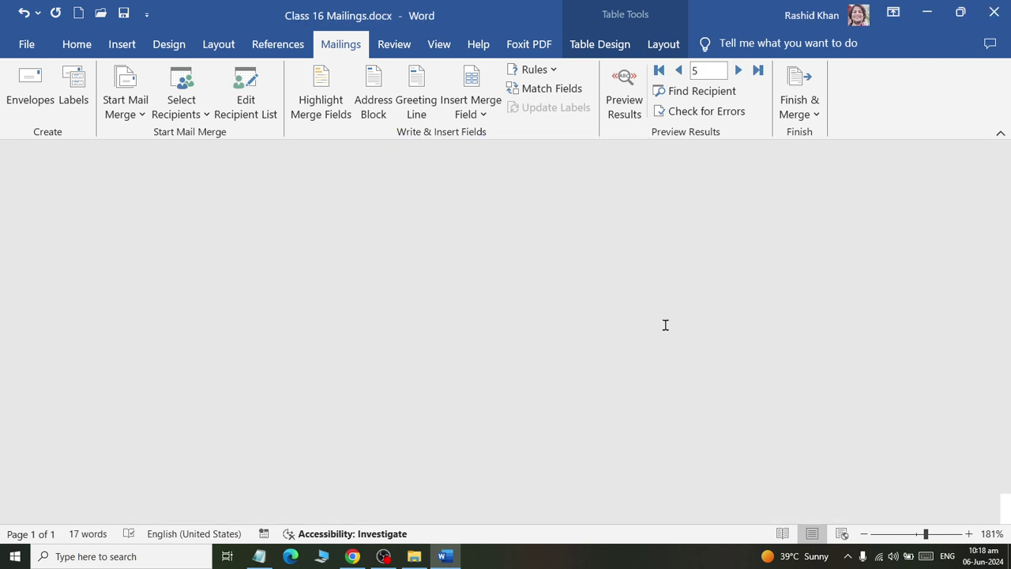
right_click(487, 396)
left_click(544, 190)
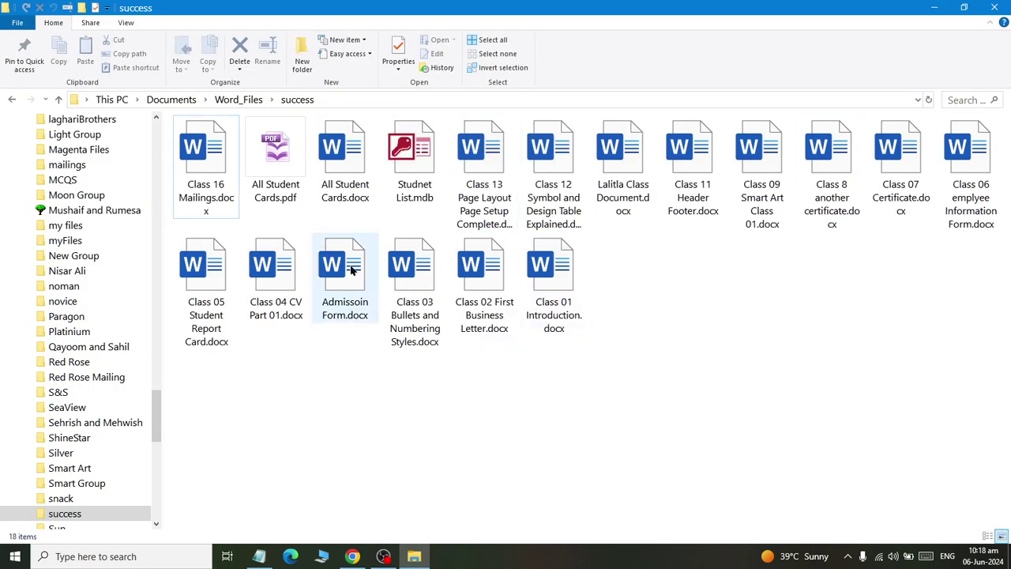
- Select All Student Cards.docx and All Student Cards.pdf to confirm both files exist
left_click(331, 156)
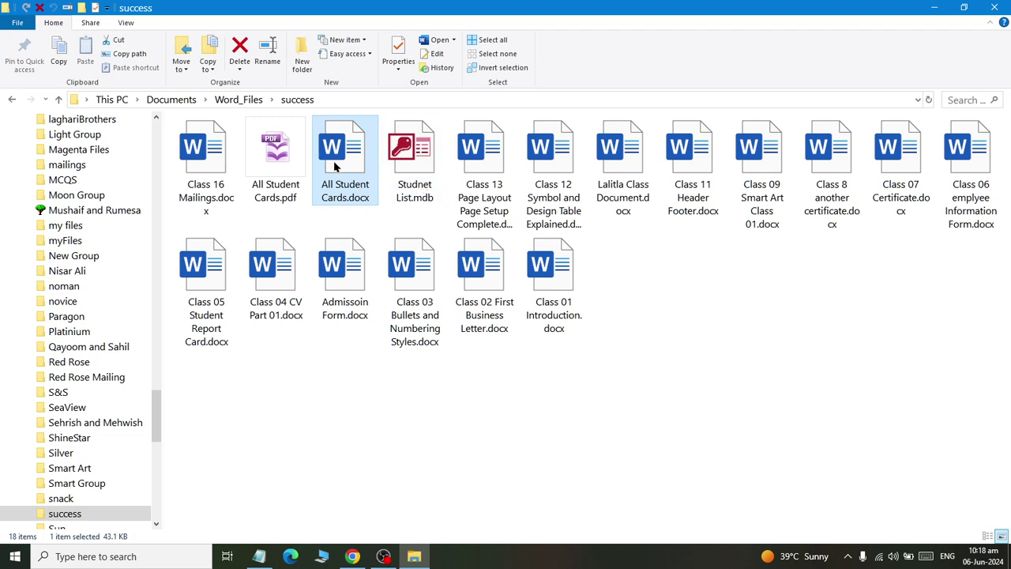
mouse_move(335, 169)
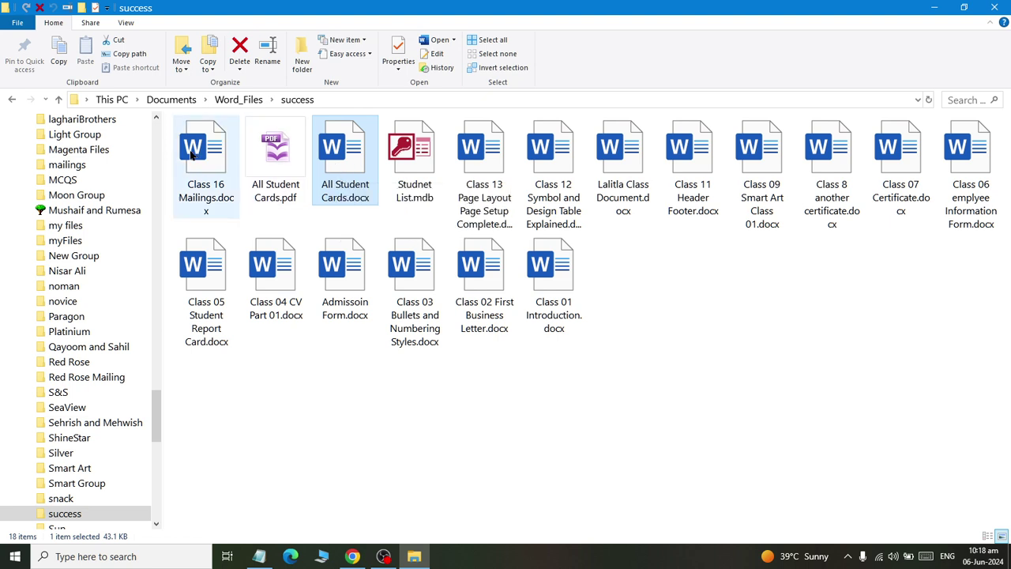
left_click(209, 187)
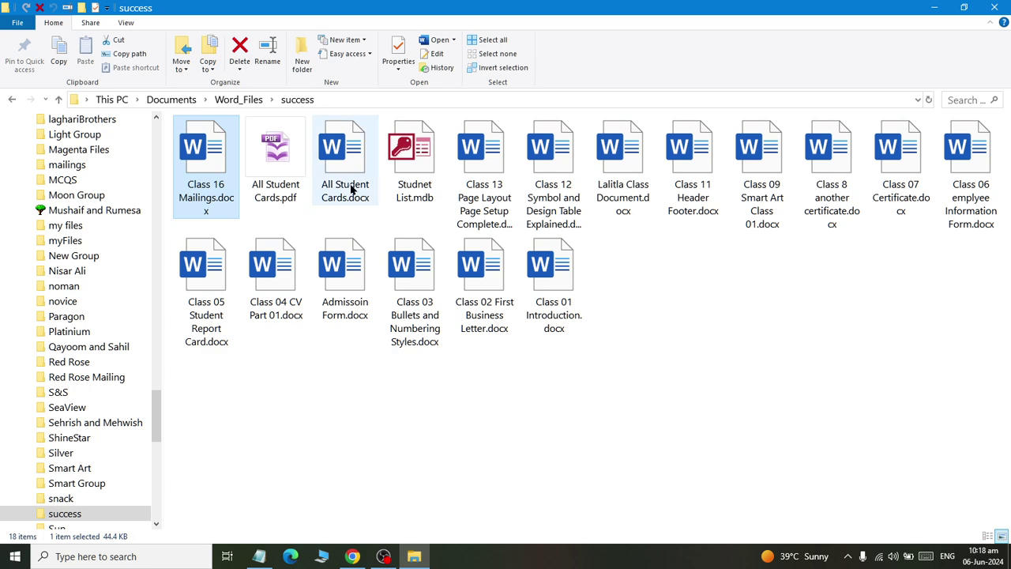
left_click(331, 167)
left_click(276, 165)
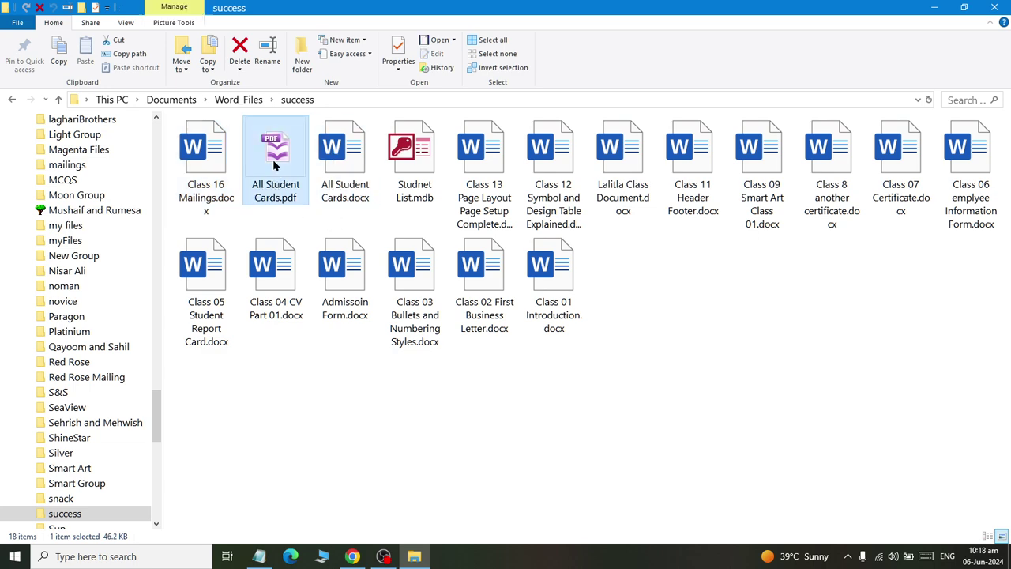
- Open All Student Cards.pdf in Edge, scroll through its five card pages, and close it
double_click(296, 172)
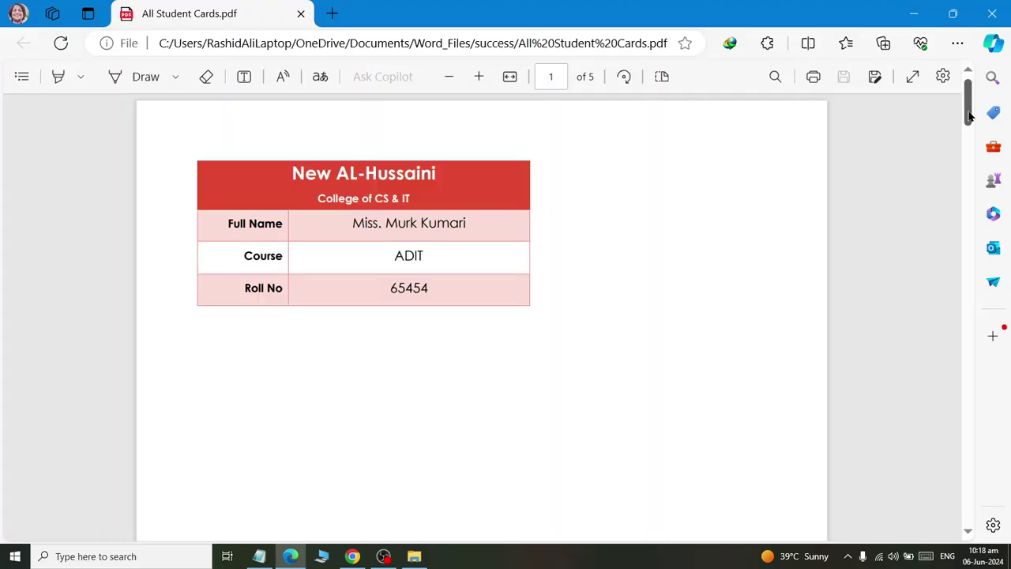
scroll(956, 181, "down", 2)
scroll(957, 205, "down", 6)
scroll(948, 276, "down", 10)
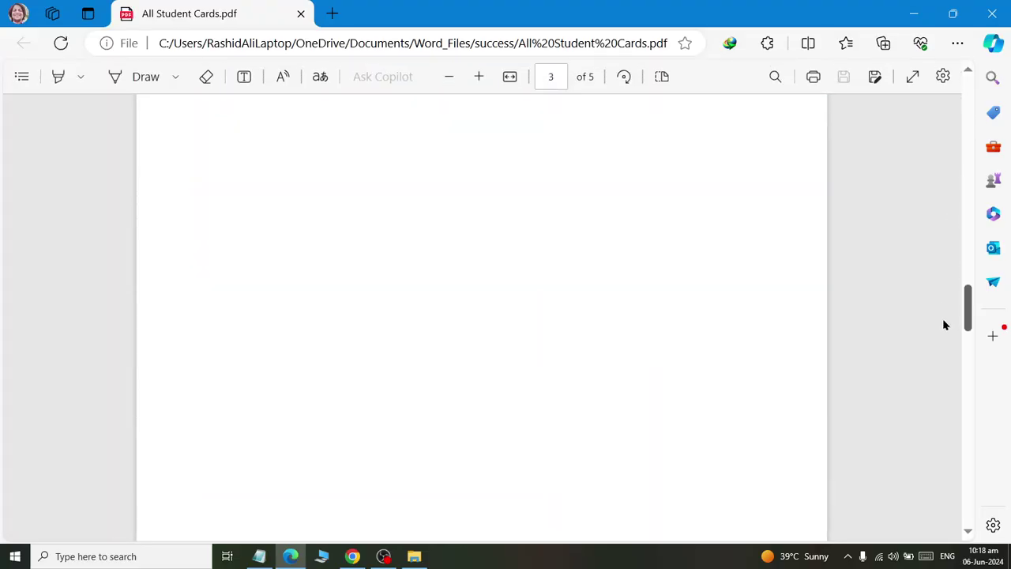
scroll(944, 332, "down", 5)
scroll(947, 371, "down", 1)
scroll(951, 427, "down", 4)
scroll(951, 436, "down", 3)
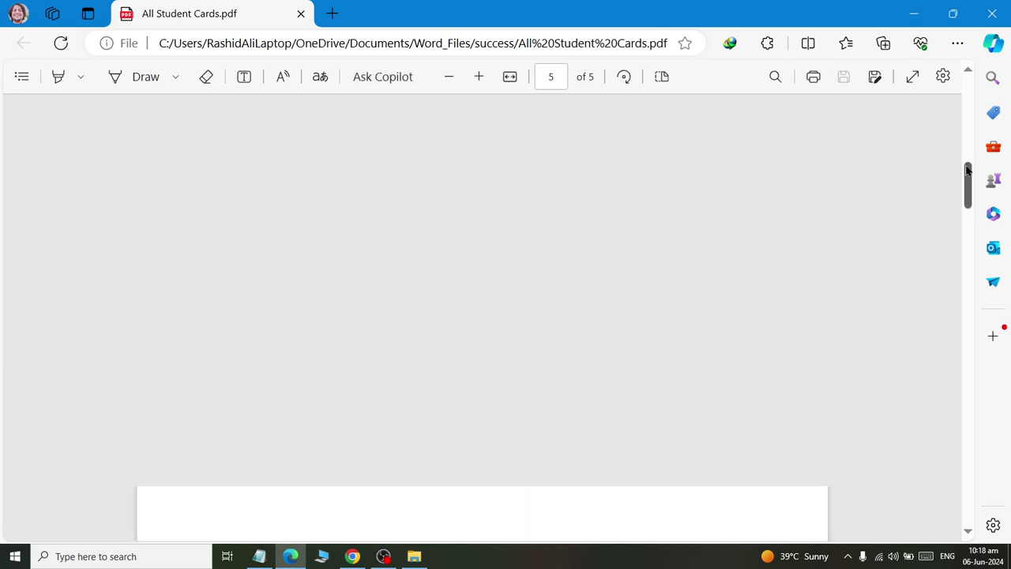
scroll(951, 395, "up", 20)
left_click(992, 14)
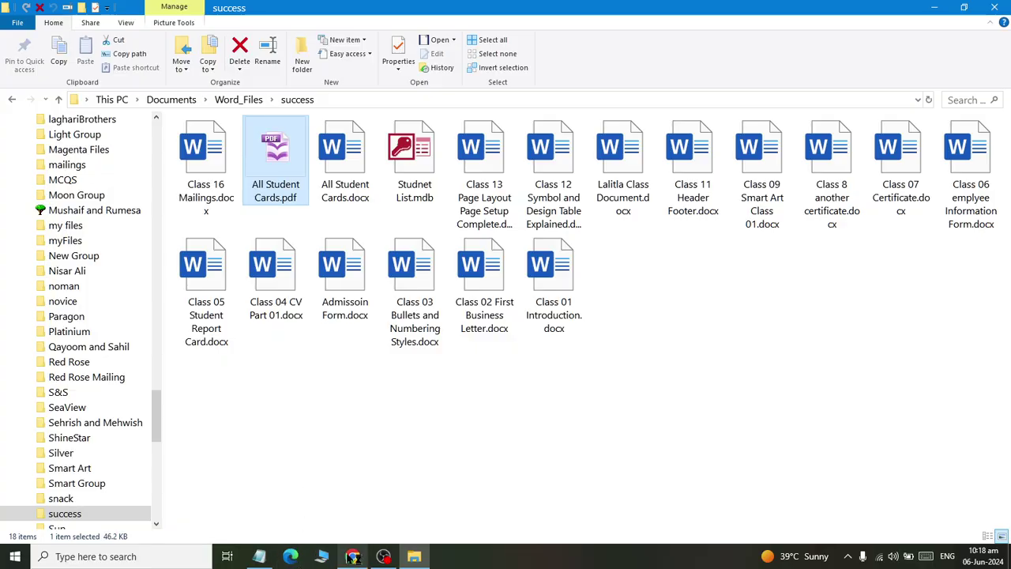
- Switch to Google Chrome showing the web.whatsapp.com tab
left_click(352, 556)
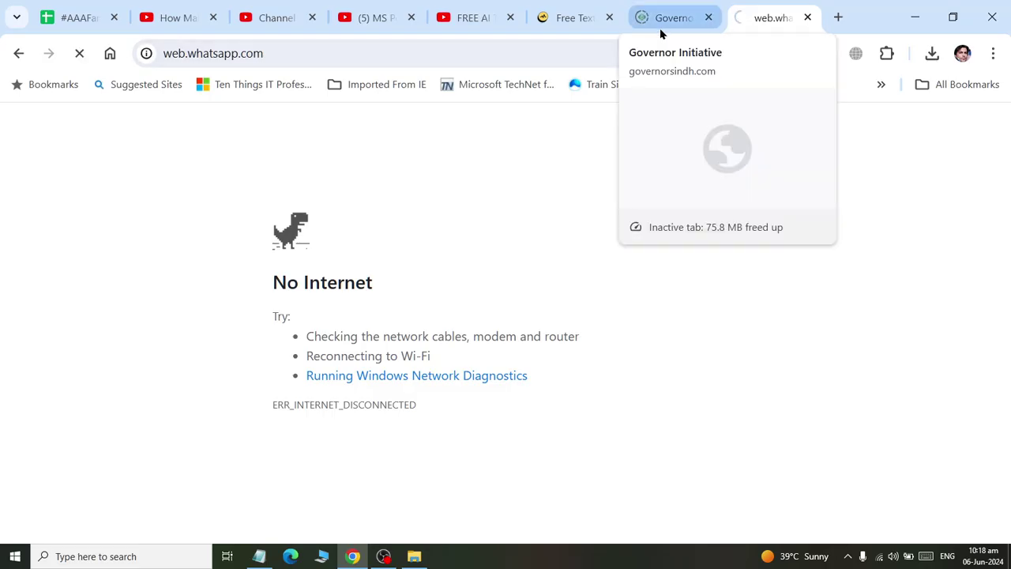